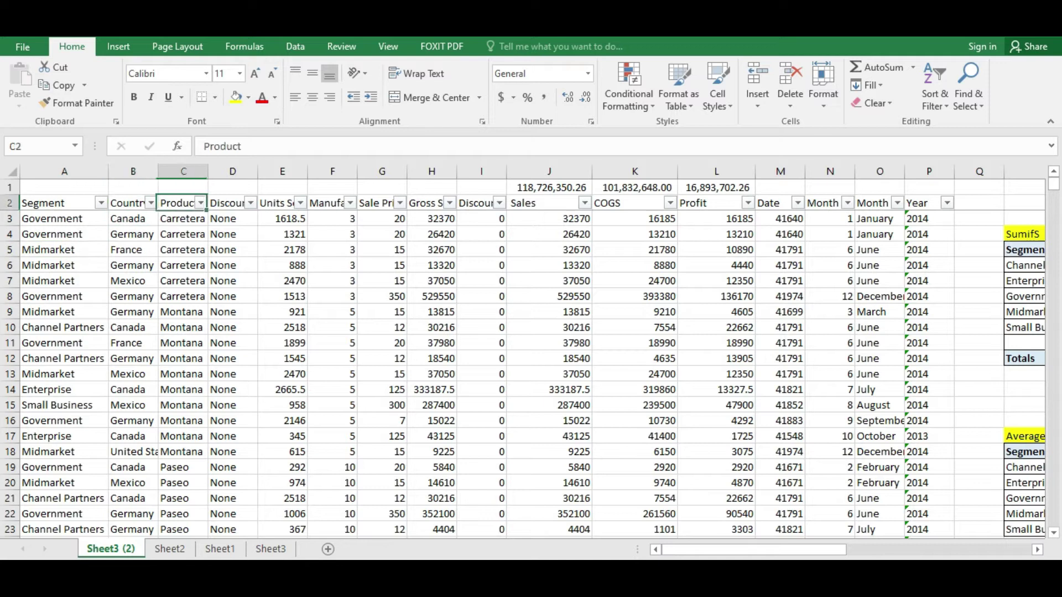
Examine the sales data columns and the SumifS and AverageifS summary tables beside them.
key(Left)
key(Left)
key(Left)
key(Left)
key(Left)
key(Left)
key(Left)
key(Left)
key(Left)
key(Left)
key(Left)
key(Left)
key(Left)
key(Left)
key(Left)
key(Left)
key(Down)
key(Down)
key(Down)
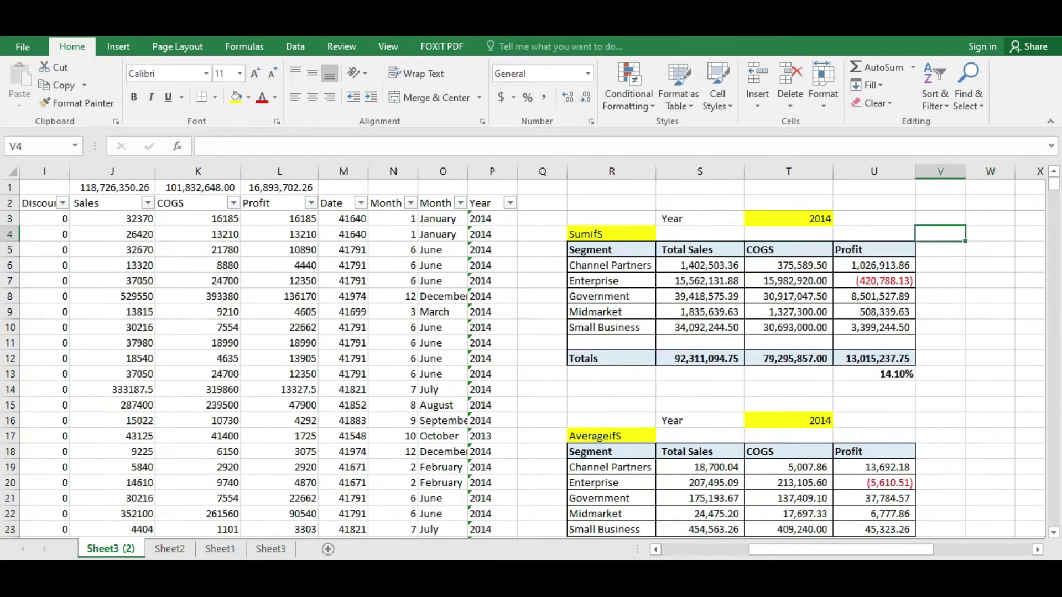
key(Left)
key(Left)
key(Left)
key(Left)
key(Left)
key(Left)
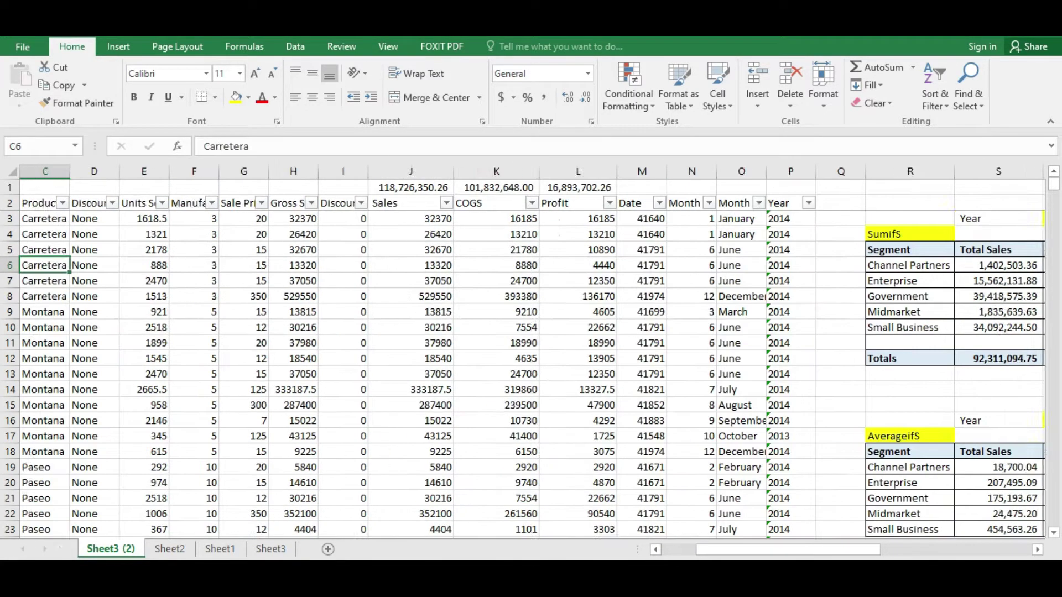
Create a copy of the Sheet3 (2) worksheet in front of the original.
right_click(109, 549)
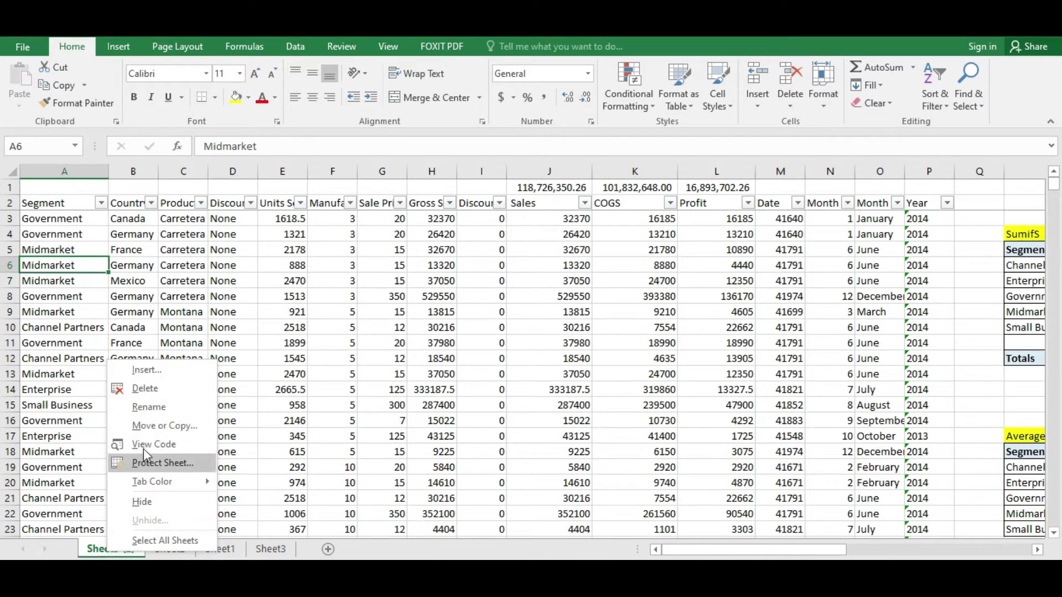
click(149, 425)
click(81, 486)
click(160, 506)
Rename the copied worksheet as Pivot.
click(114, 549)
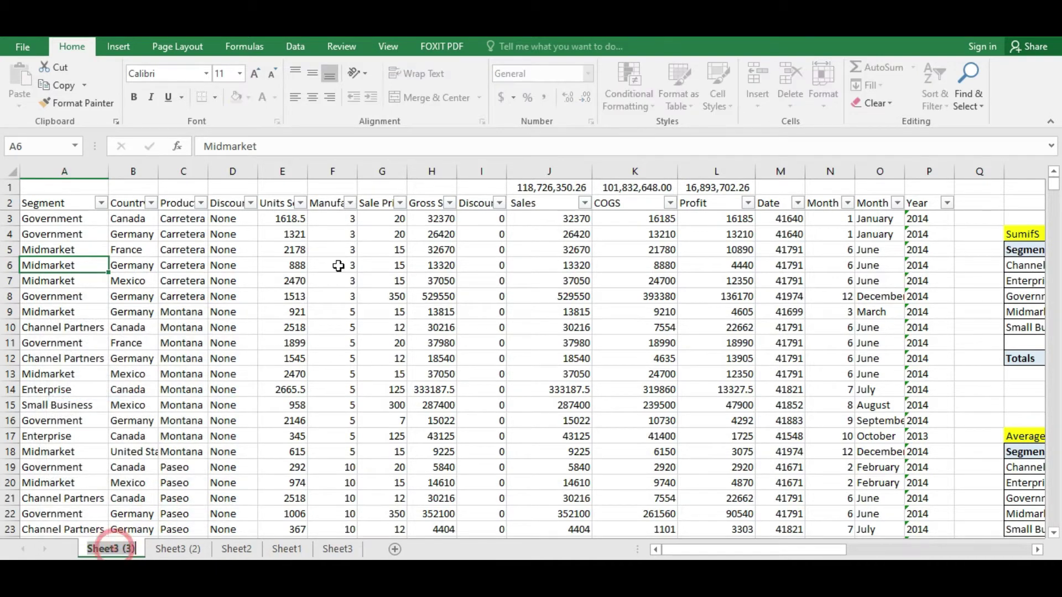
text(Pivot)
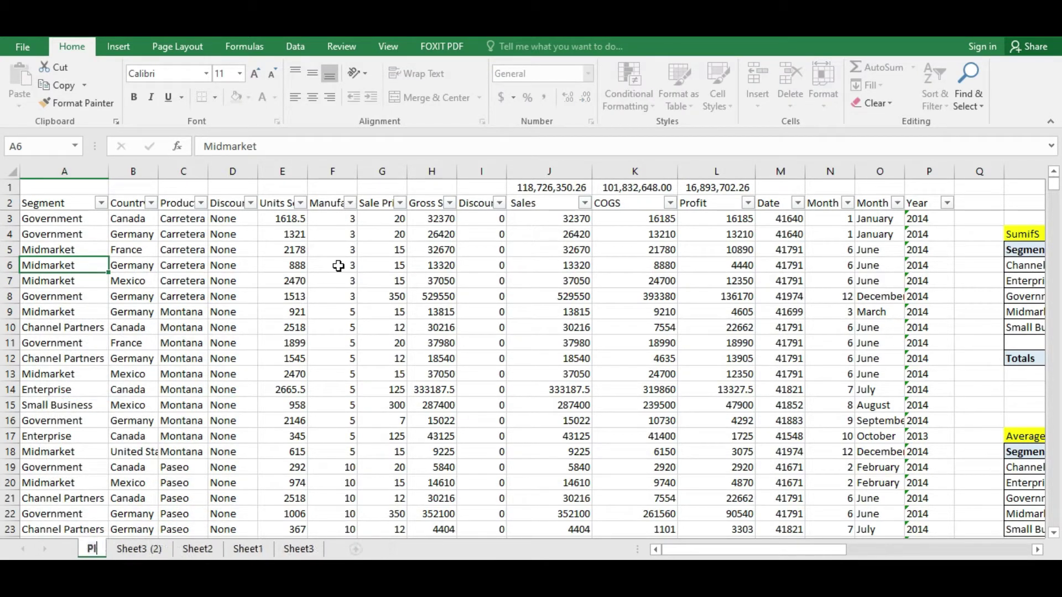
key(BackSpace)
key(BackSpace)
key(BackSpace)
text(vot)
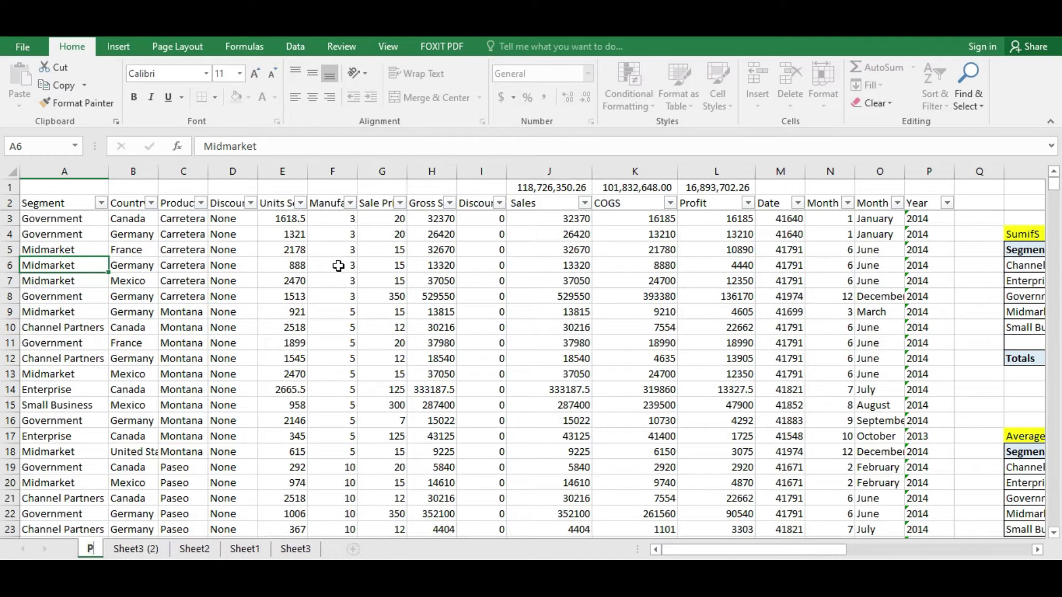
key(Return)
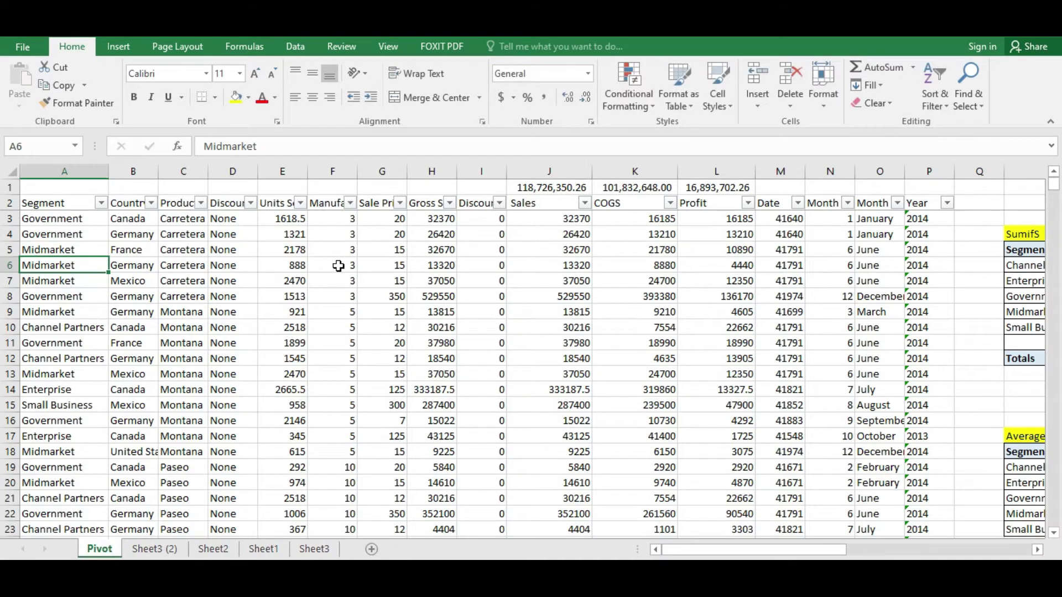
Check how far the data table extends, from the Segment header through the Year column down to the last record.
click(73, 203)
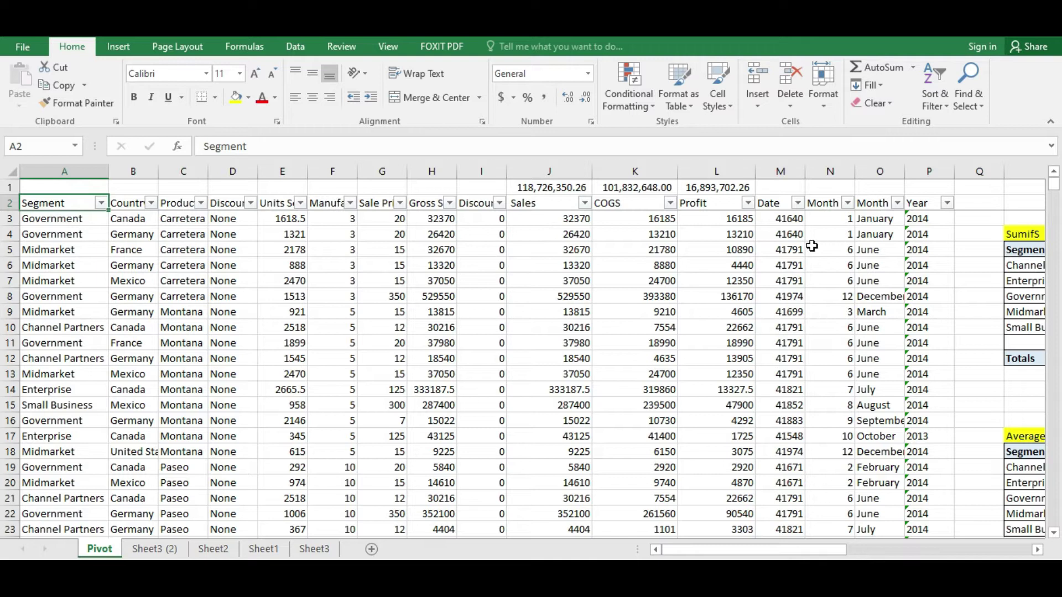
drag(38, 203, 954, 520)
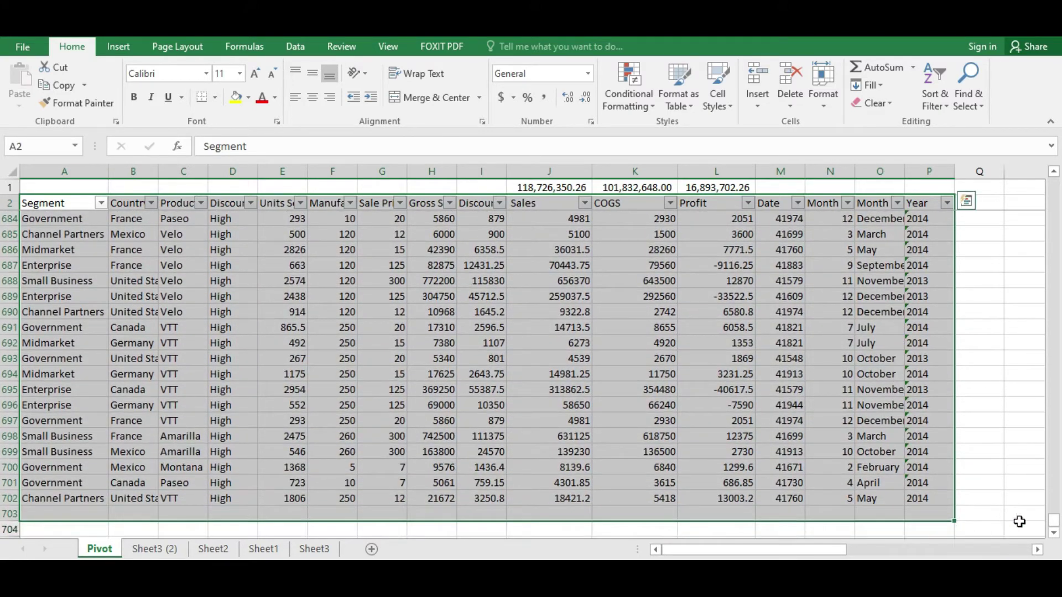
drag(1054, 533, 1053, 182)
click(79, 228)
Create a PivotTable from the range A2:P702 of the Pivot sheet, placed on a new worksheet.
click(74, 202)
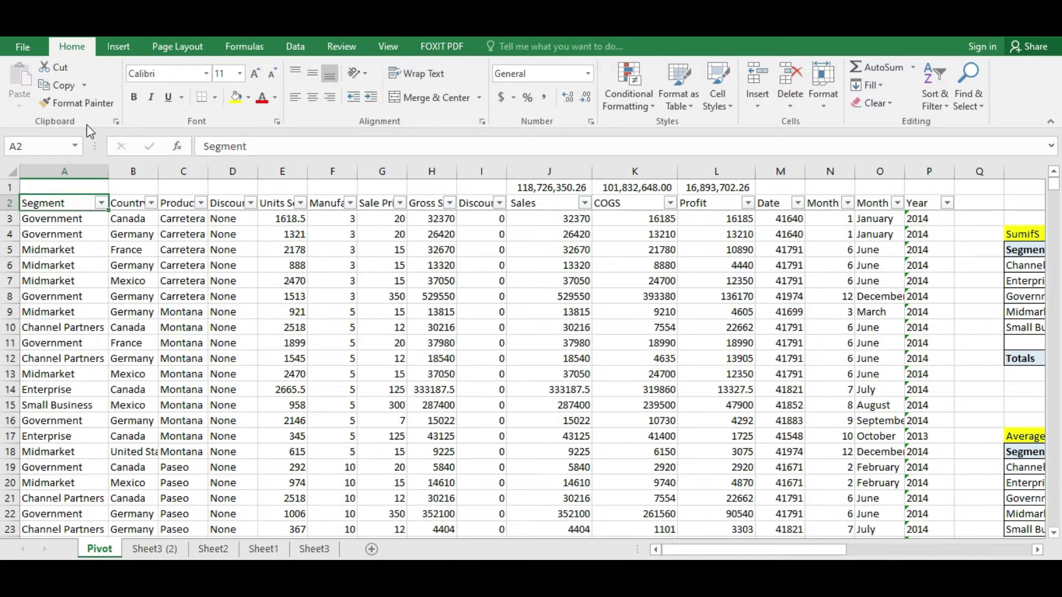
click(119, 46)
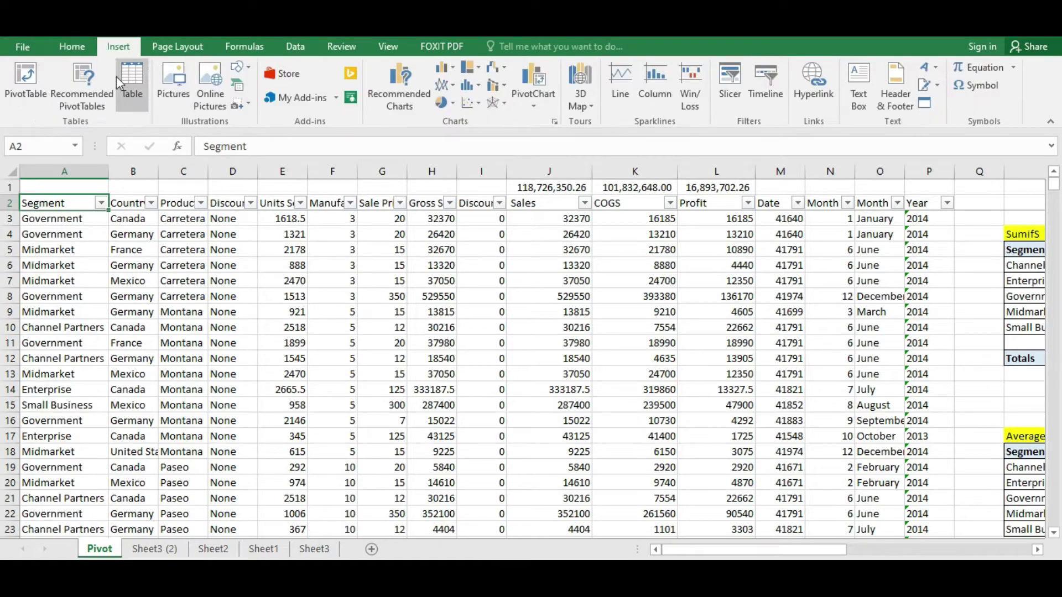
click(28, 91)
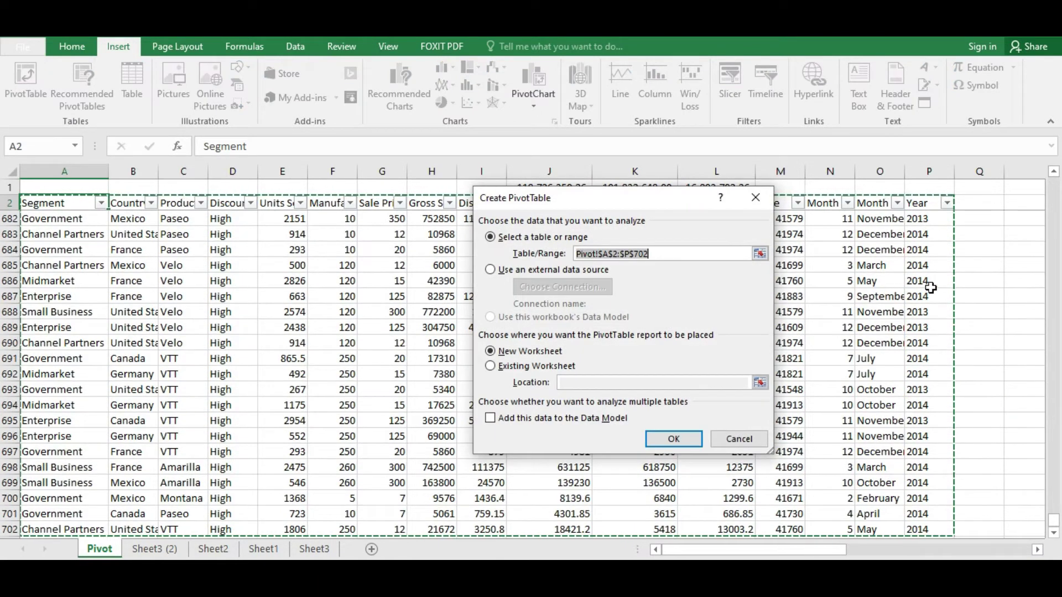
scroll(931, 290, up, 20)
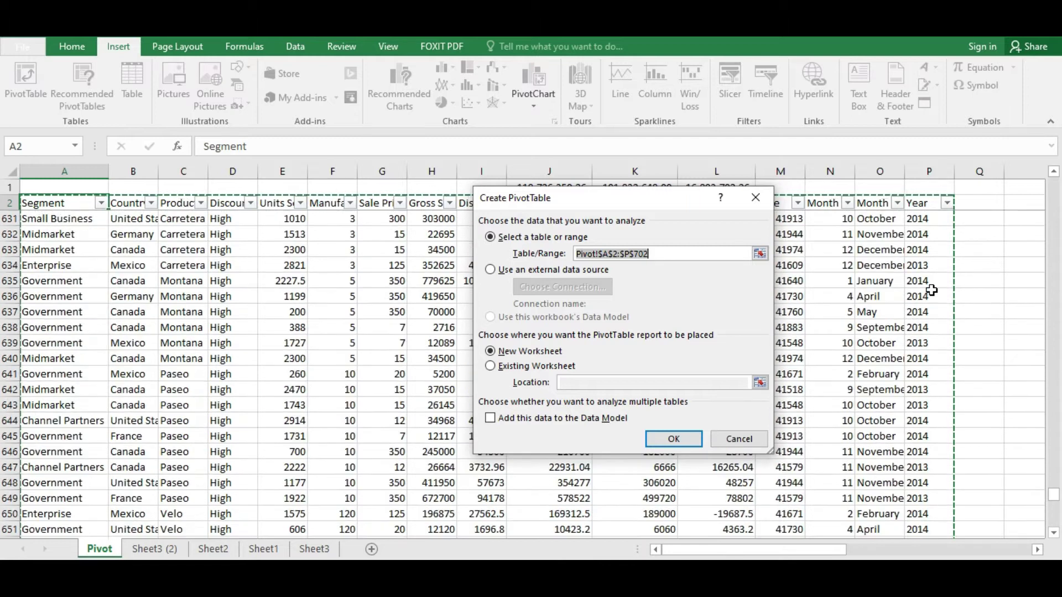
scroll(932, 290, up, 14)
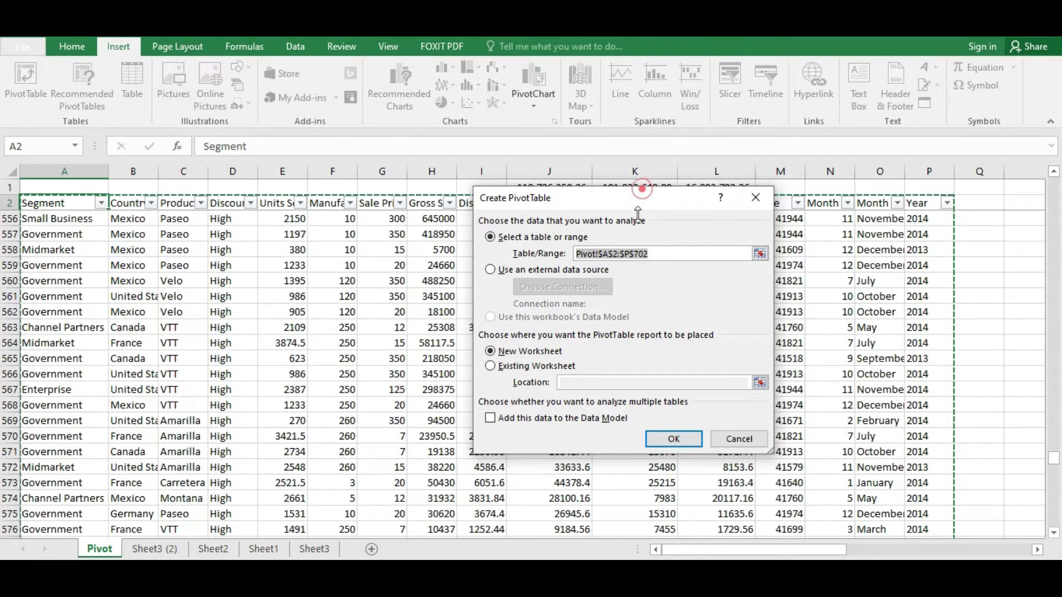
drag(644, 207, 629, 246)
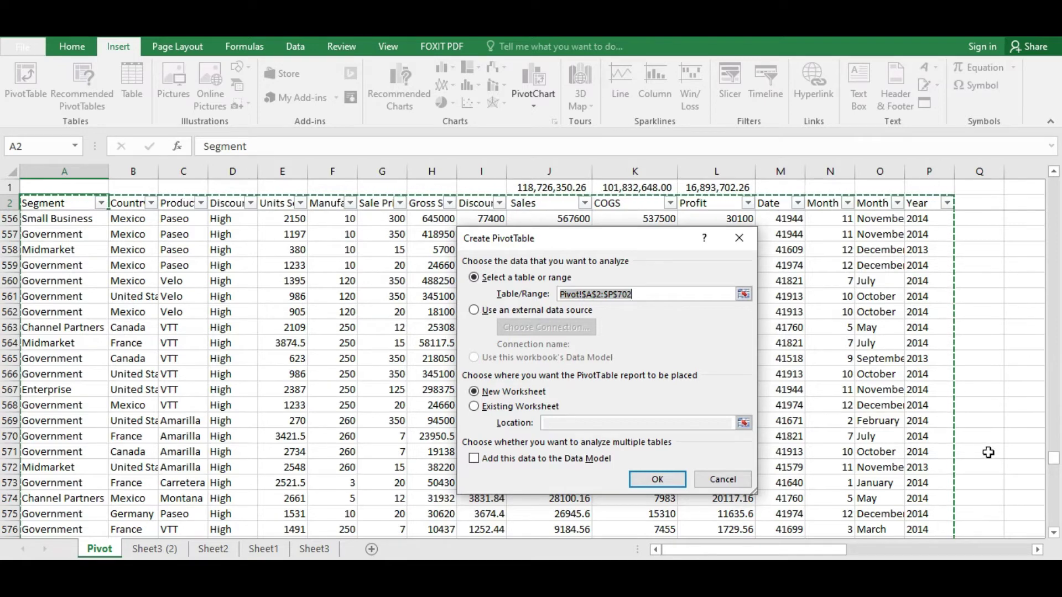
drag(1054, 464, 1057, 550)
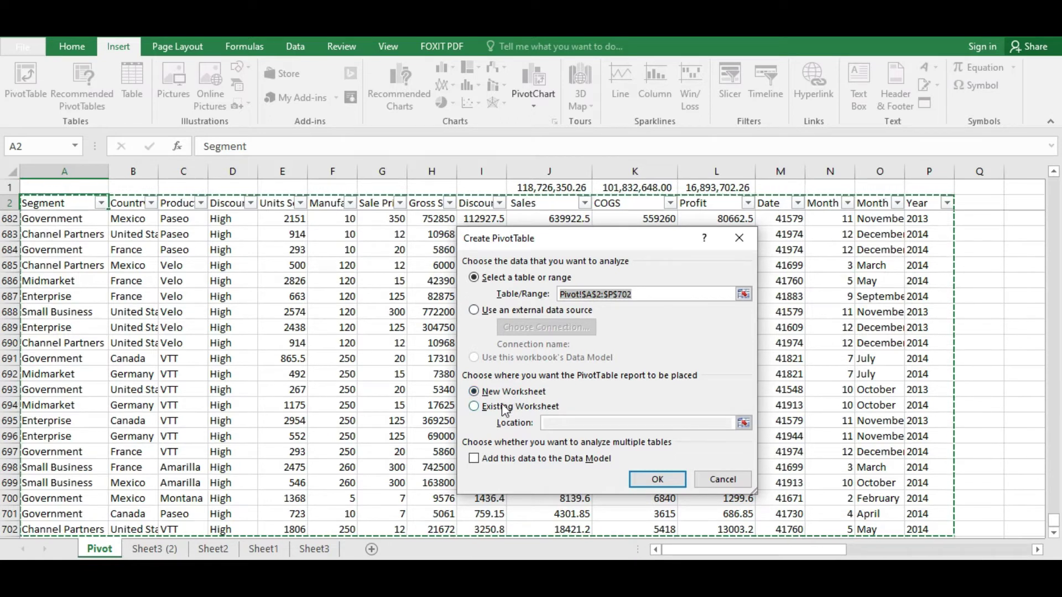
click(674, 487)
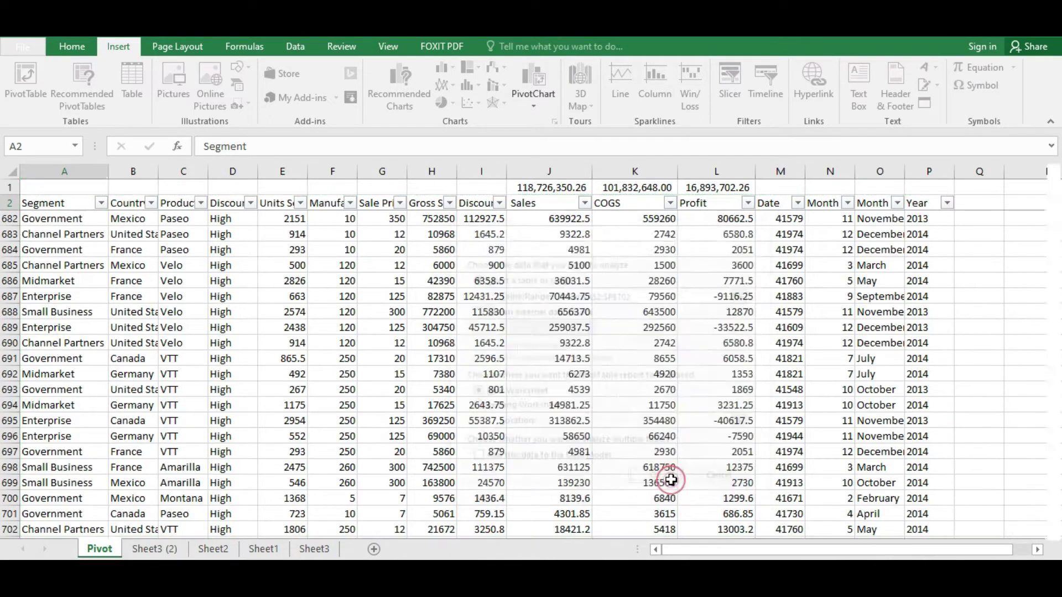
Add the Segment field to the rows area of the empty PivotTable.
drag(110, 285, 323, 277)
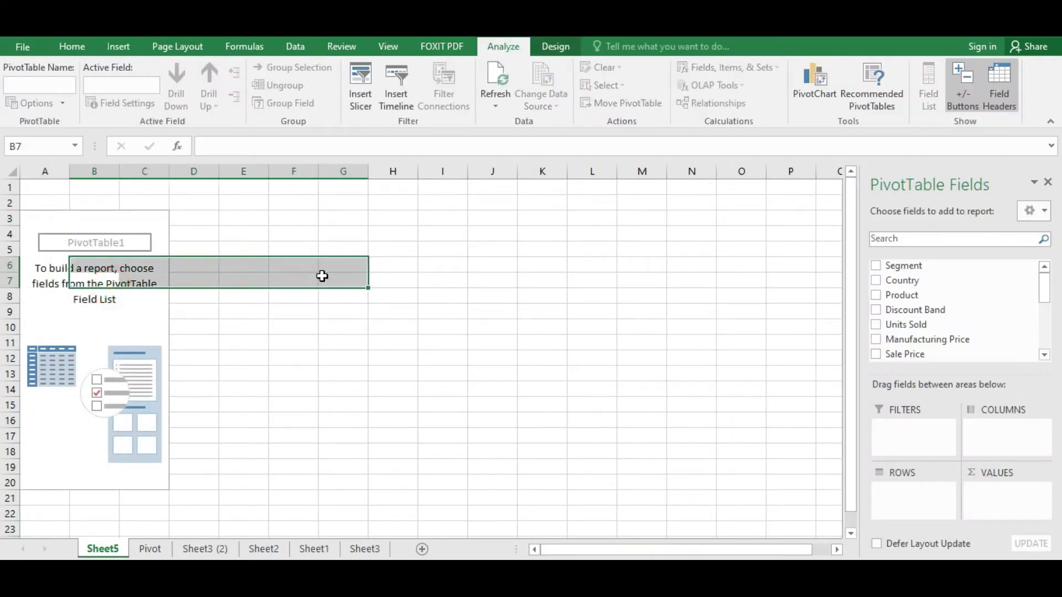
click(396, 363)
click(81, 281)
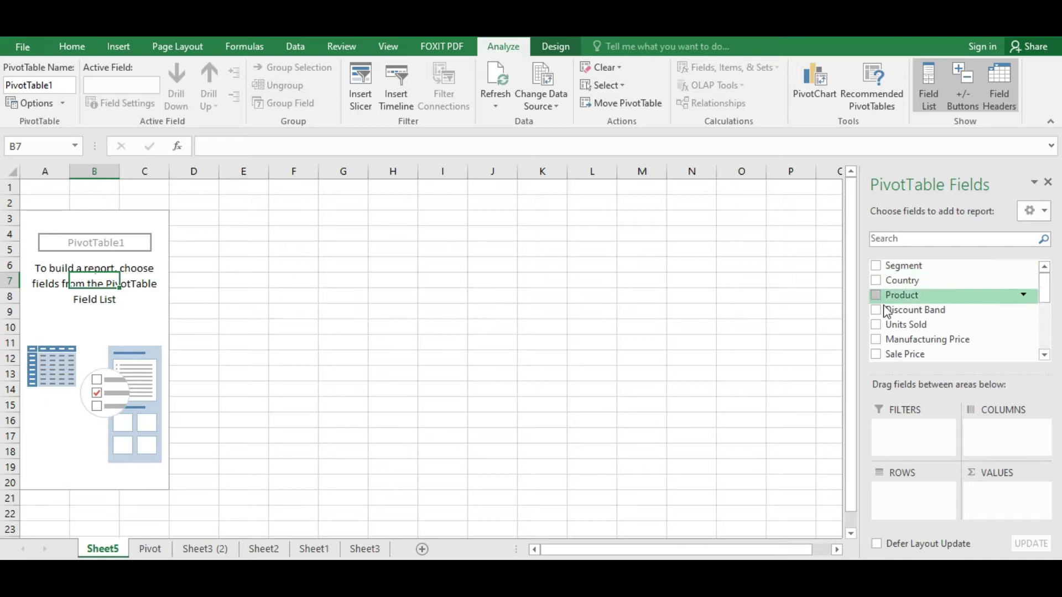
click(876, 266)
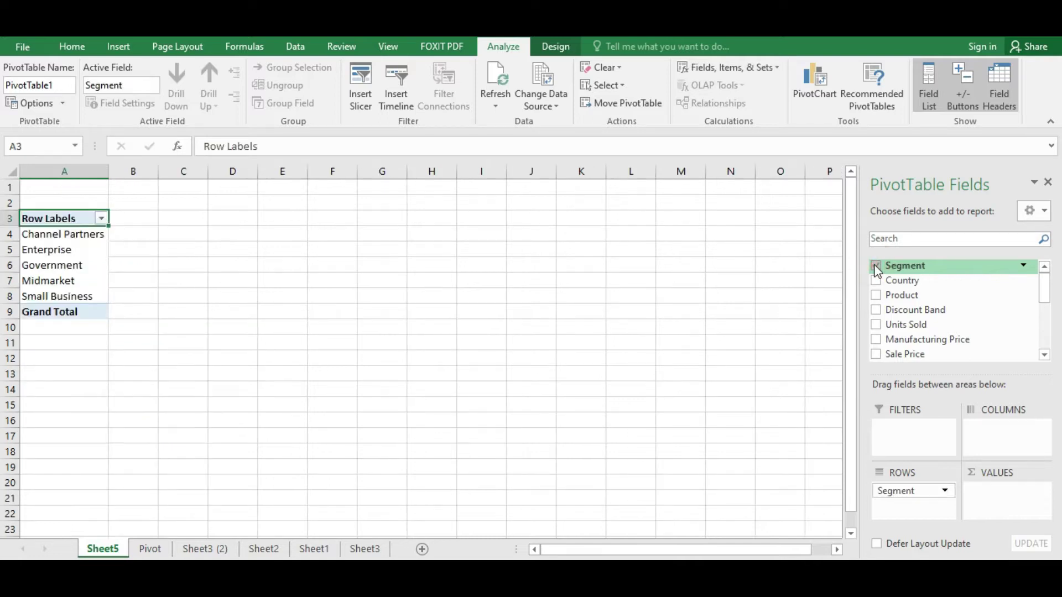
click(876, 266)
drag(930, 266, 909, 496)
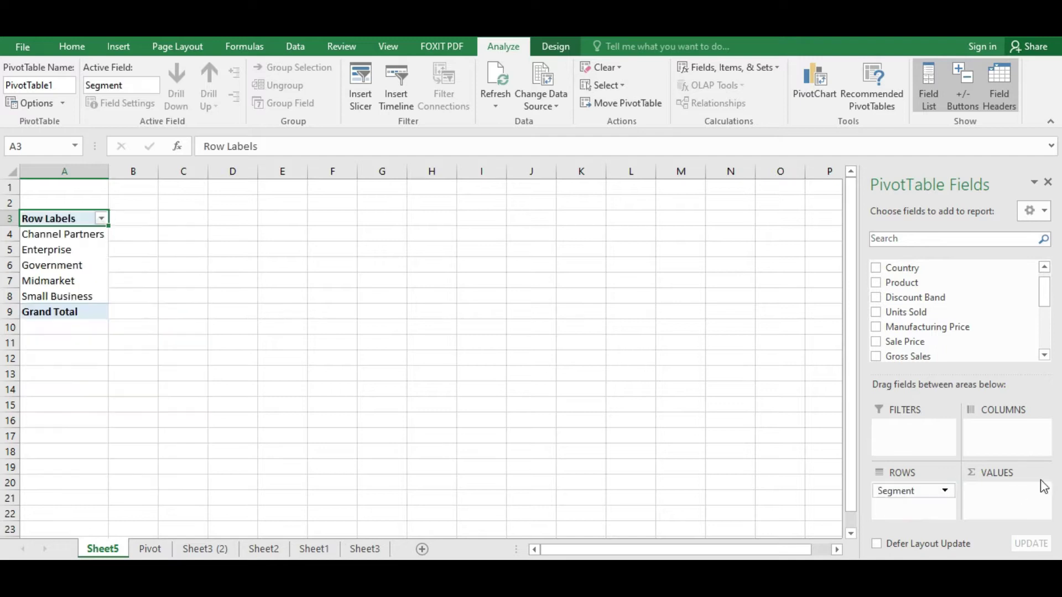
Add the Sales, COGS and Profit fields as summed values in the PivotTable.
drag(1043, 297, 1043, 320)
drag(877, 291, 1003, 491)
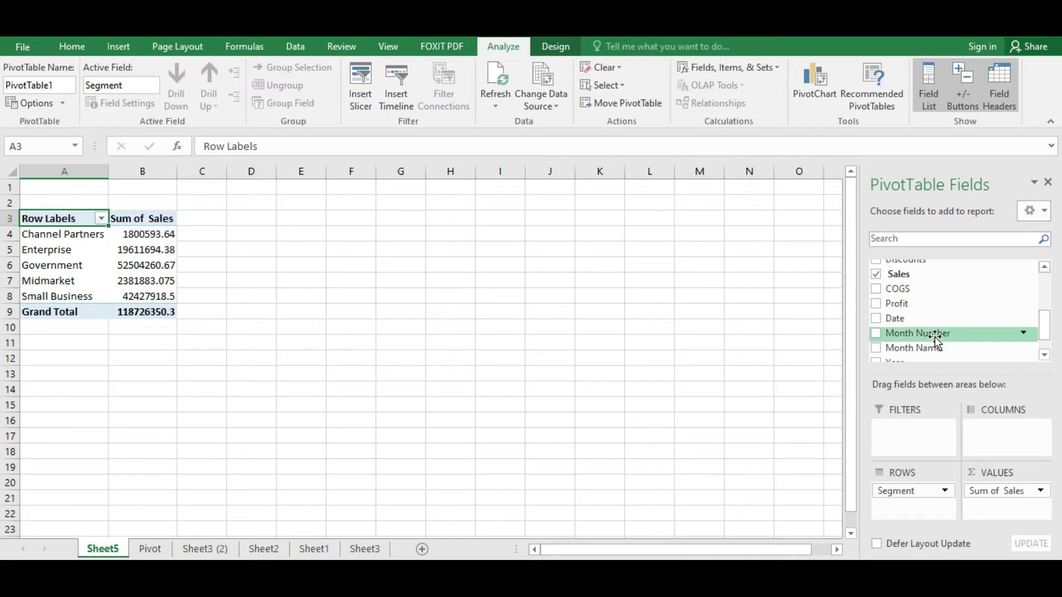
click(879, 290)
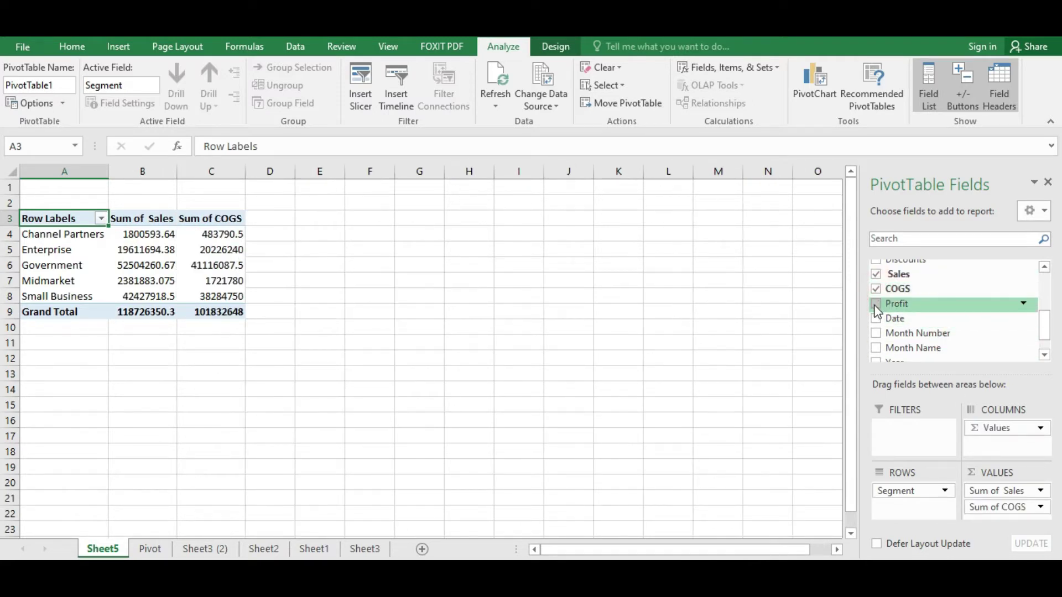
click(877, 306)
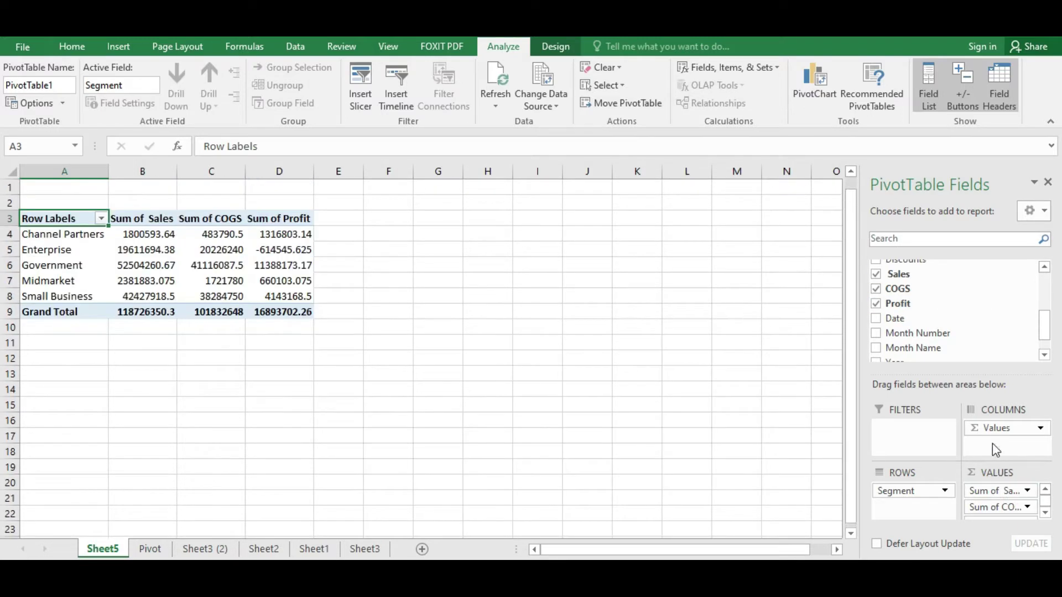
scroll(964, 334, down, 1)
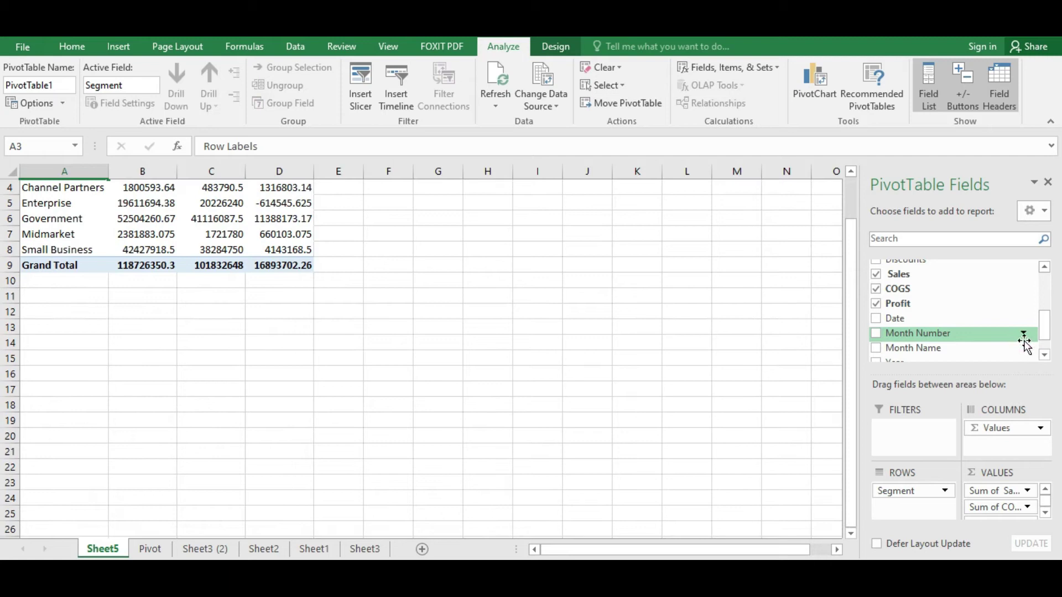
mouse_move(1046, 325)
mouse_down()
mouse_move(1049, 289)
mouse_move(1048, 326)
mouse_up()
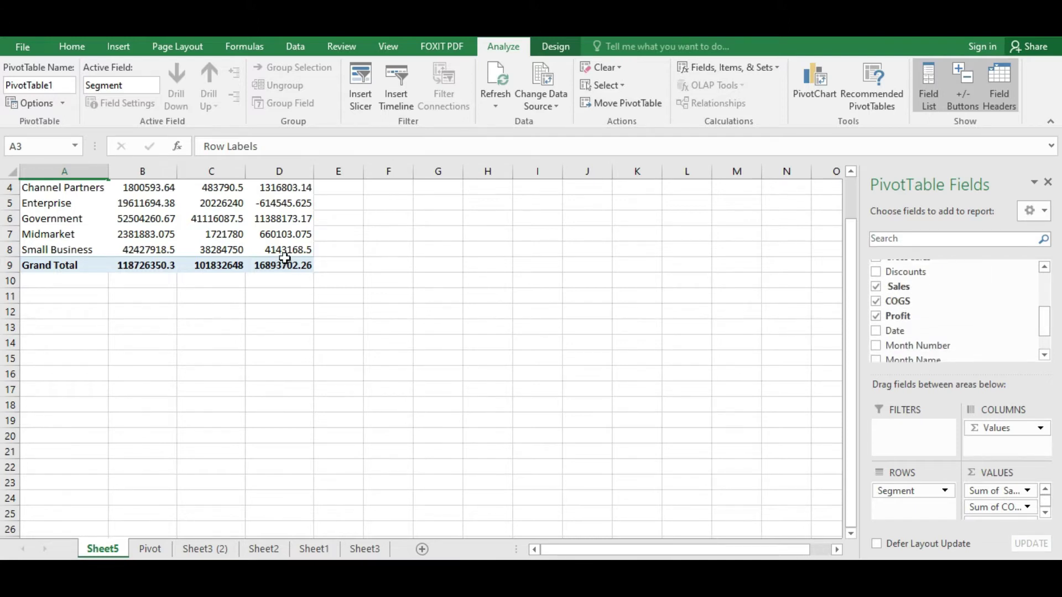
scroll(347, 256, up, 1)
click(221, 251)
click(245, 235)
click(280, 219)
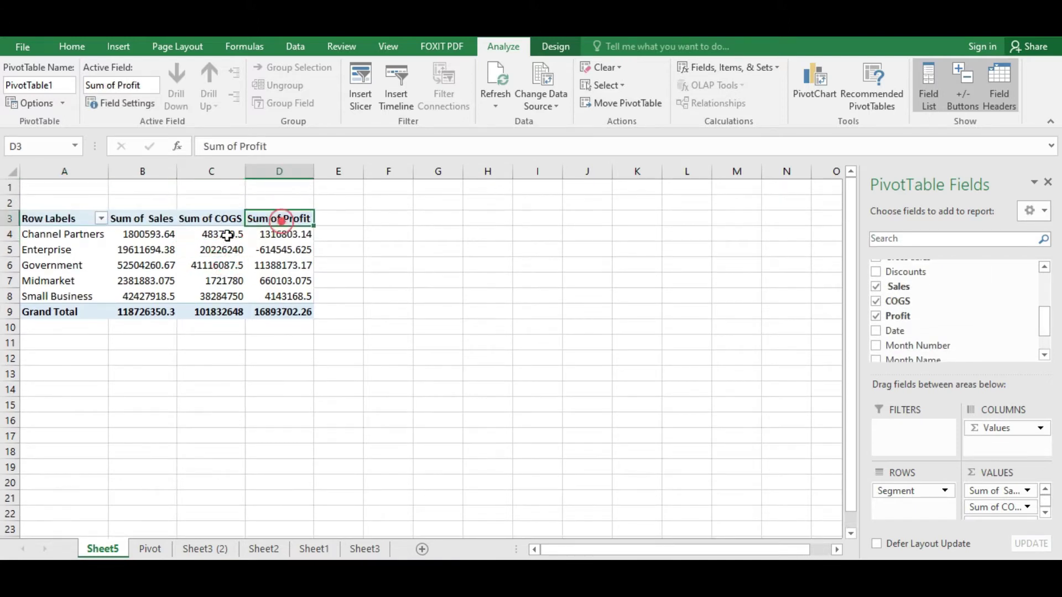
Format the whole PivotTable, A3:D9, with the comma number style.
drag(59, 218, 282, 311)
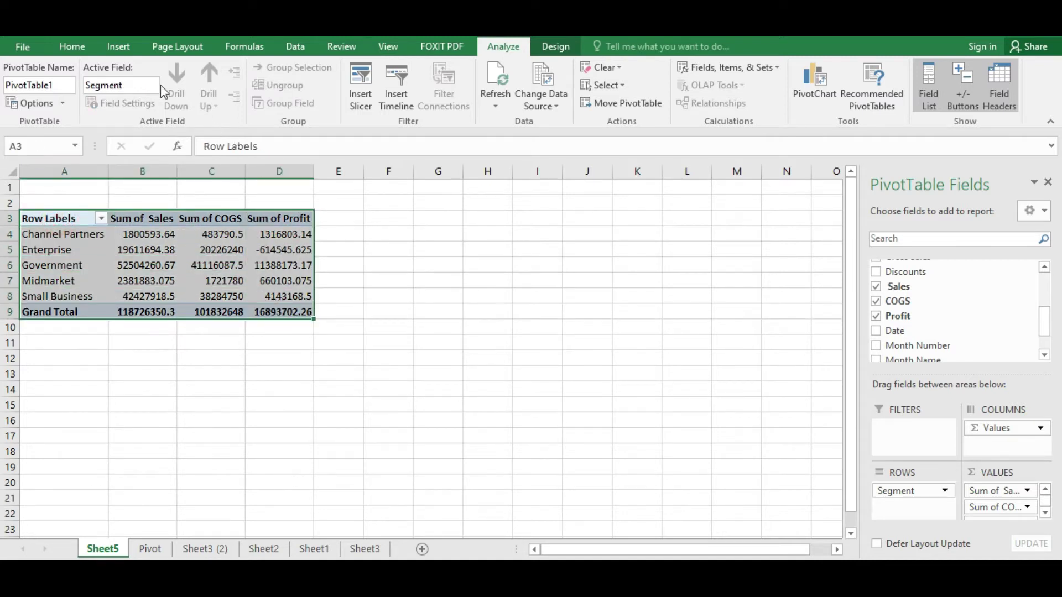
click(72, 47)
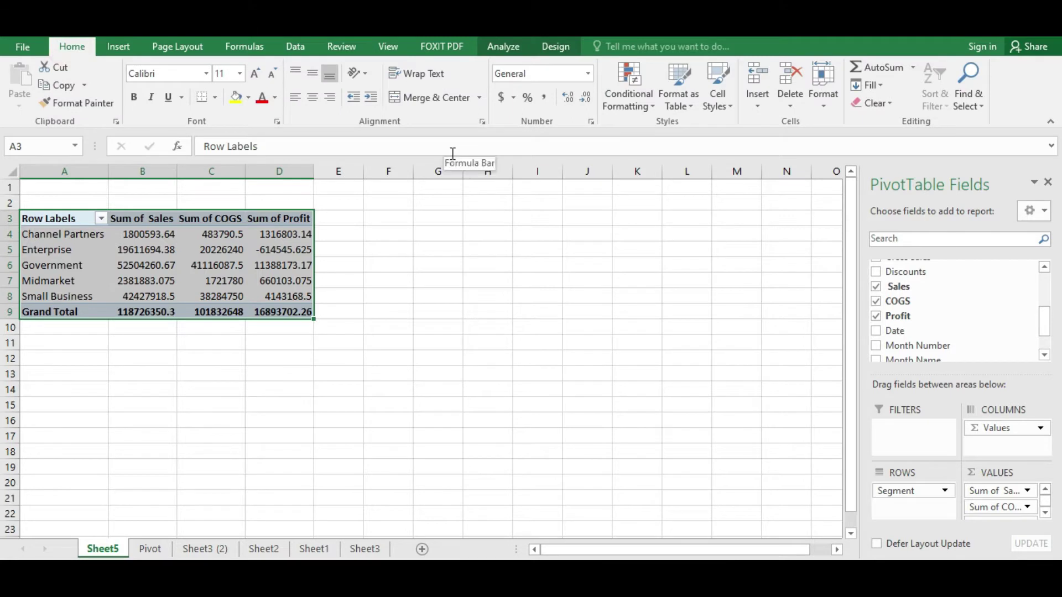
click(544, 98)
click(301, 340)
Review the Sales, COGS and Profit figures per segment and the grand totals in the formatted PivotTable.
click(285, 311)
click(224, 250)
click(222, 232)
click(235, 218)
click(251, 282)
click(316, 249)
click(152, 234)
click(155, 297)
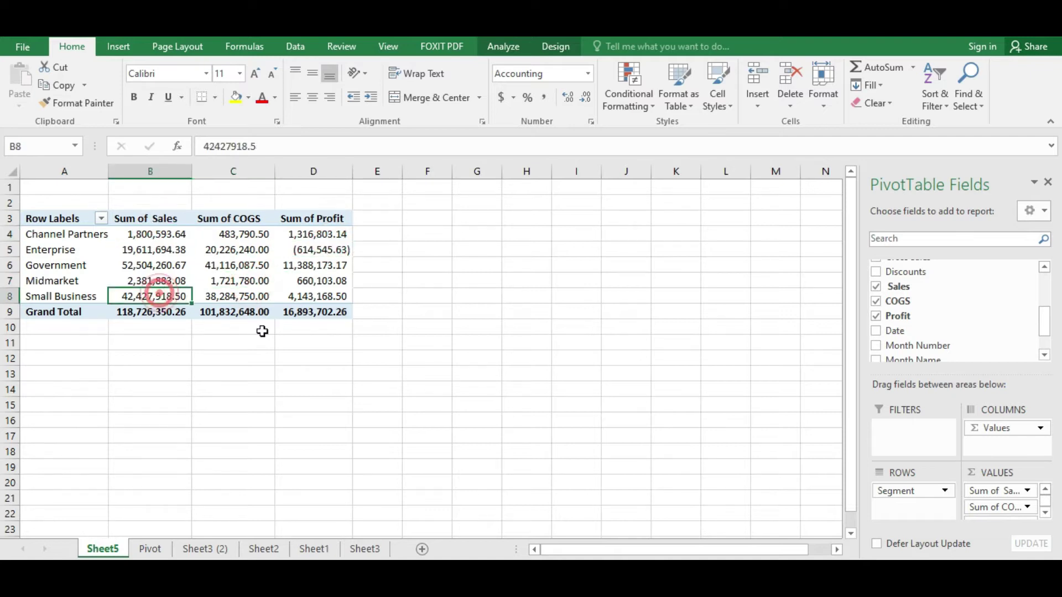
click(299, 332)
Change the Sales value field in the PivotTable to summarize by Count.
click(148, 220)
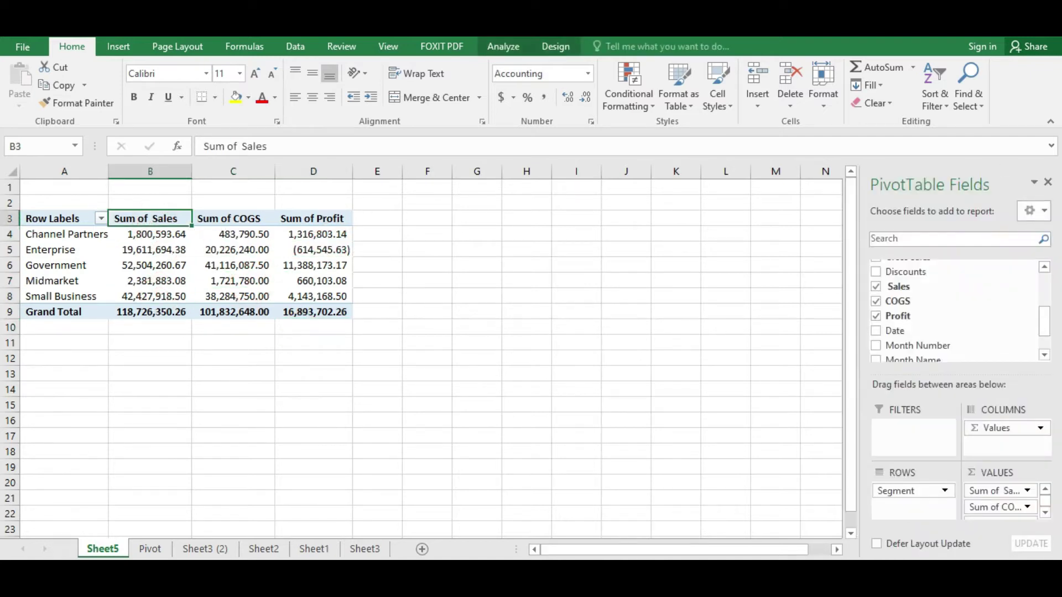
click(1027, 490)
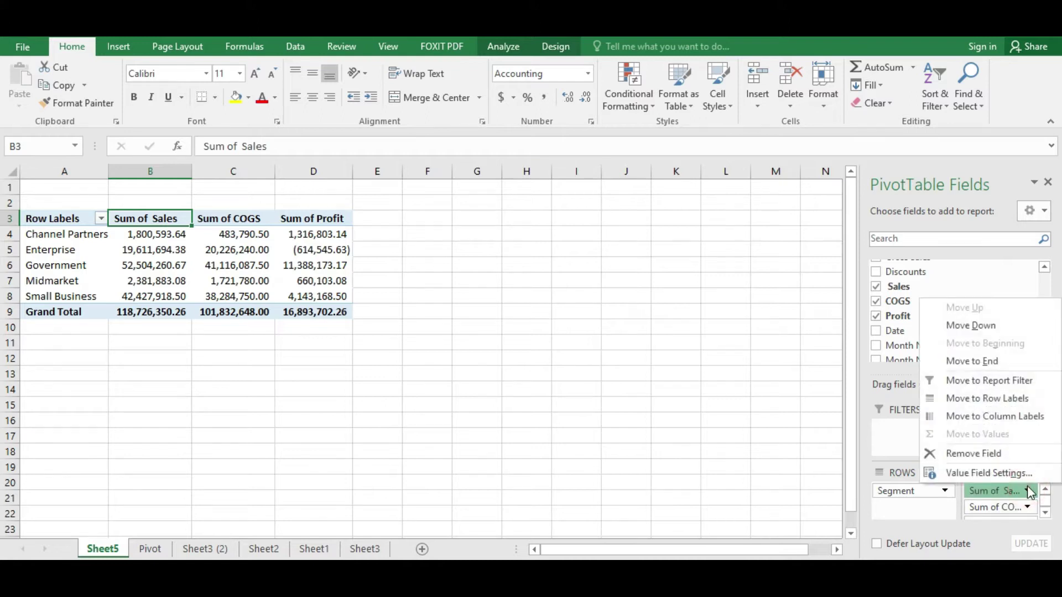
click(964, 473)
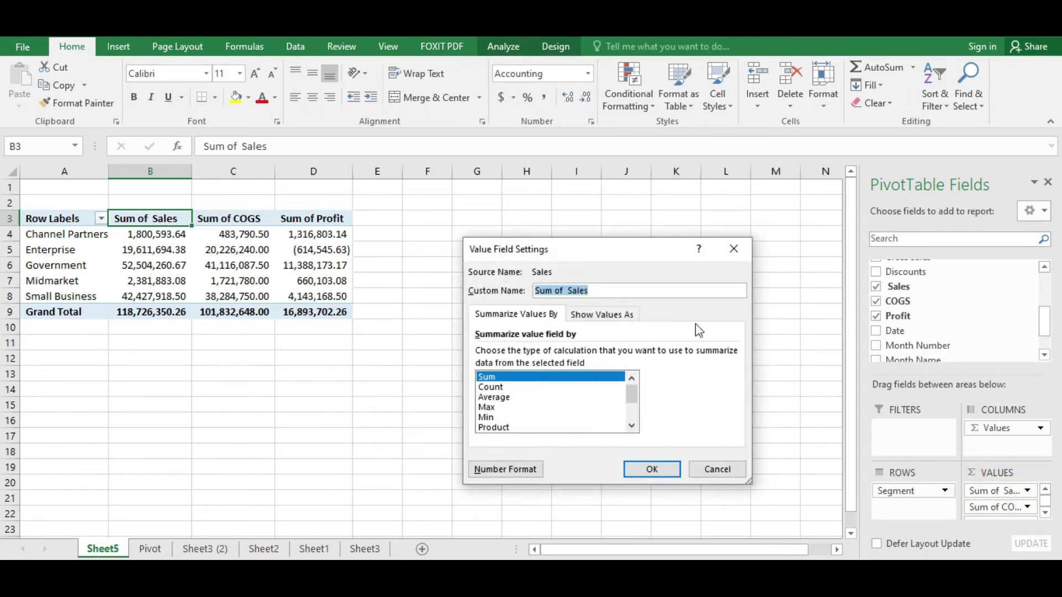
drag(578, 263, 330, 167)
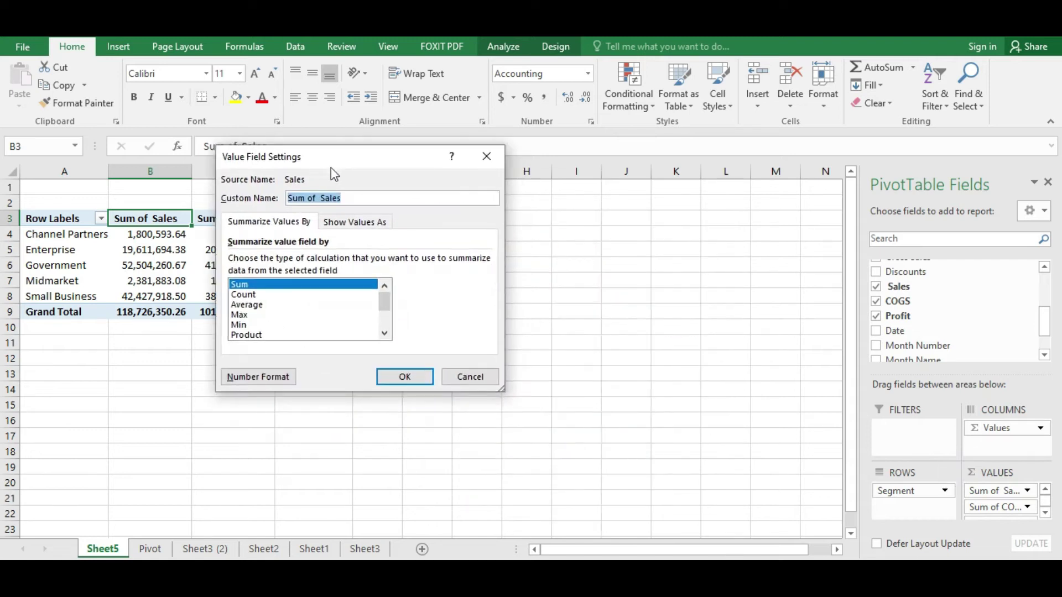
click(273, 294)
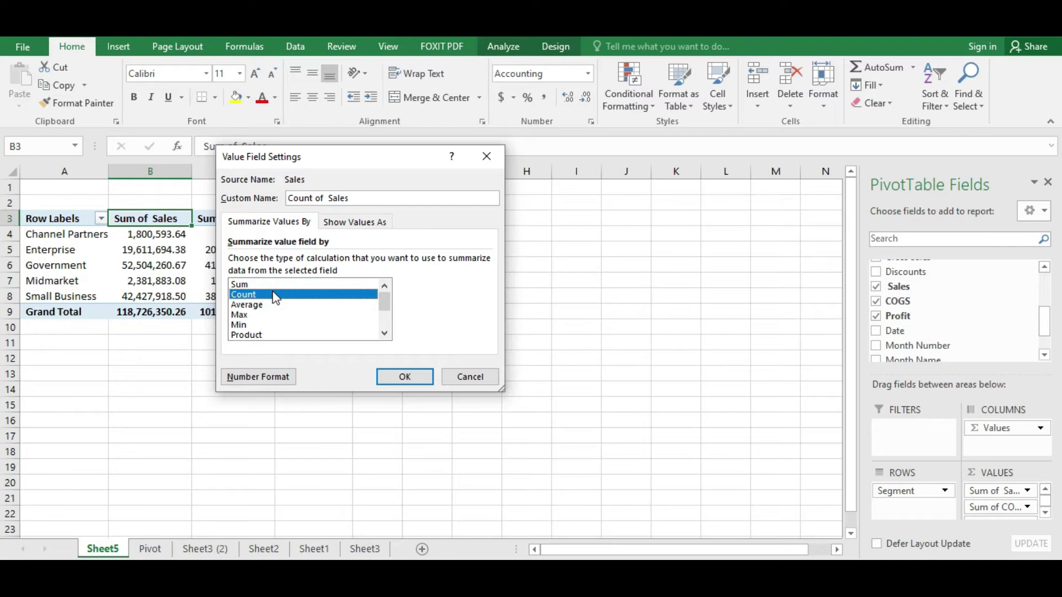
click(405, 377)
Examine the count of sales for each segment in the PivotTable.
click(166, 248)
click(177, 218)
click(180, 233)
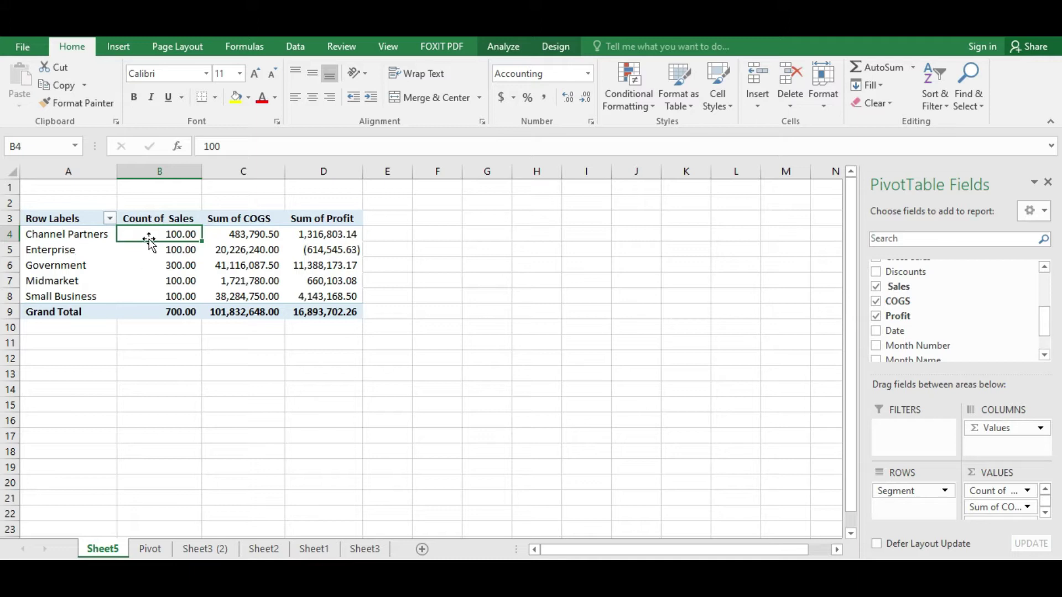
click(157, 259)
click(156, 248)
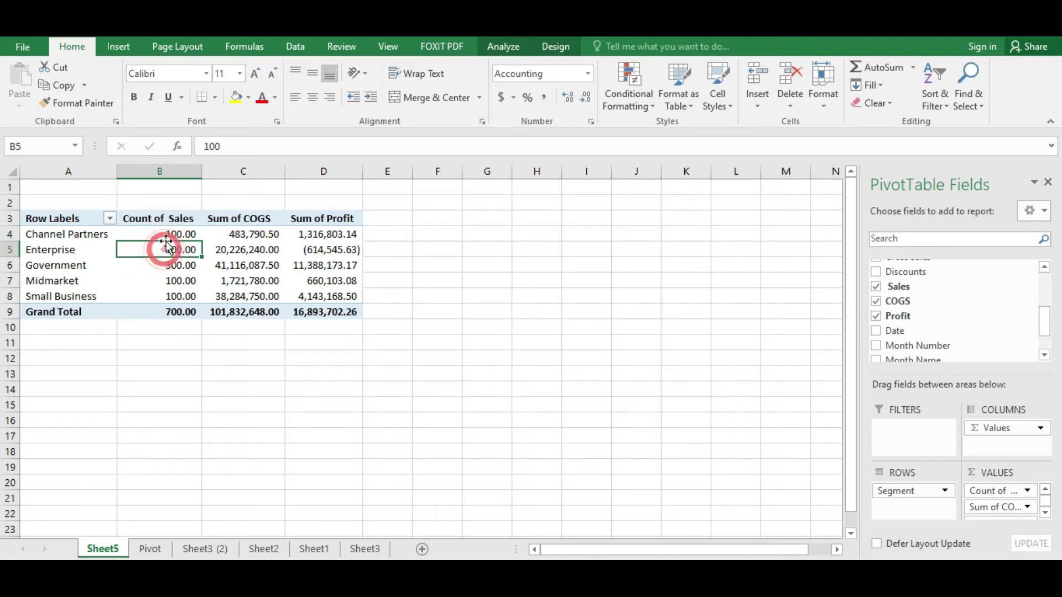
click(159, 219)
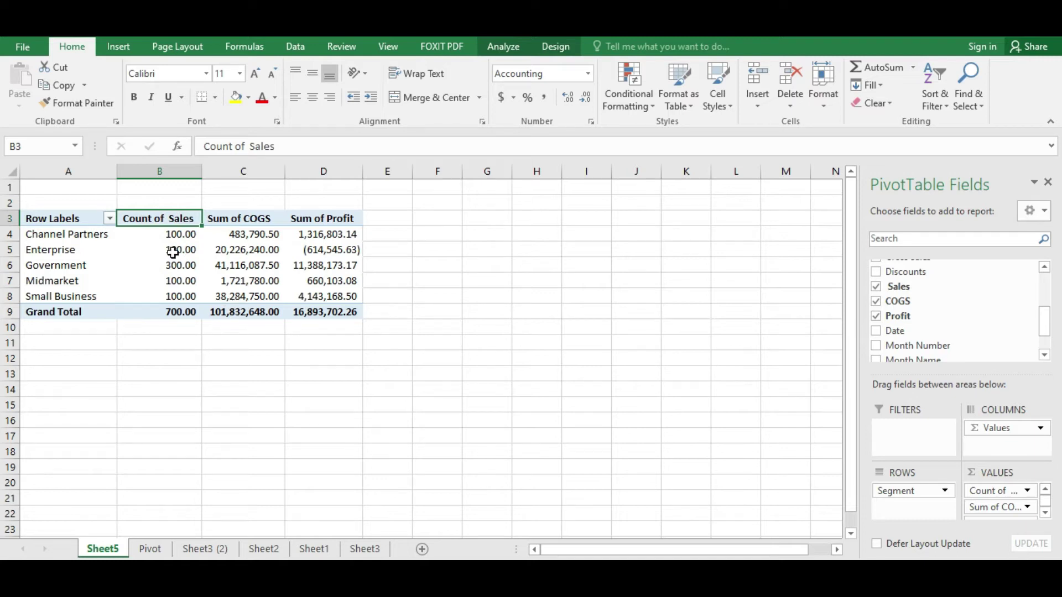
mouse_move(173, 246)
Summarize the Sales value field by Average and check the averages per segment.
click(1030, 492)
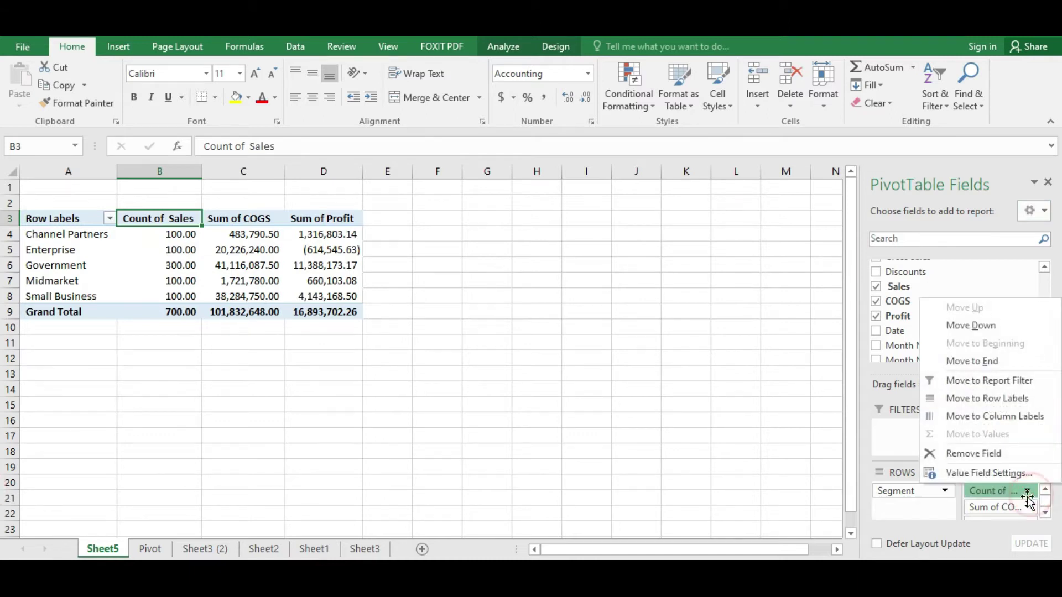
click(982, 472)
click(251, 306)
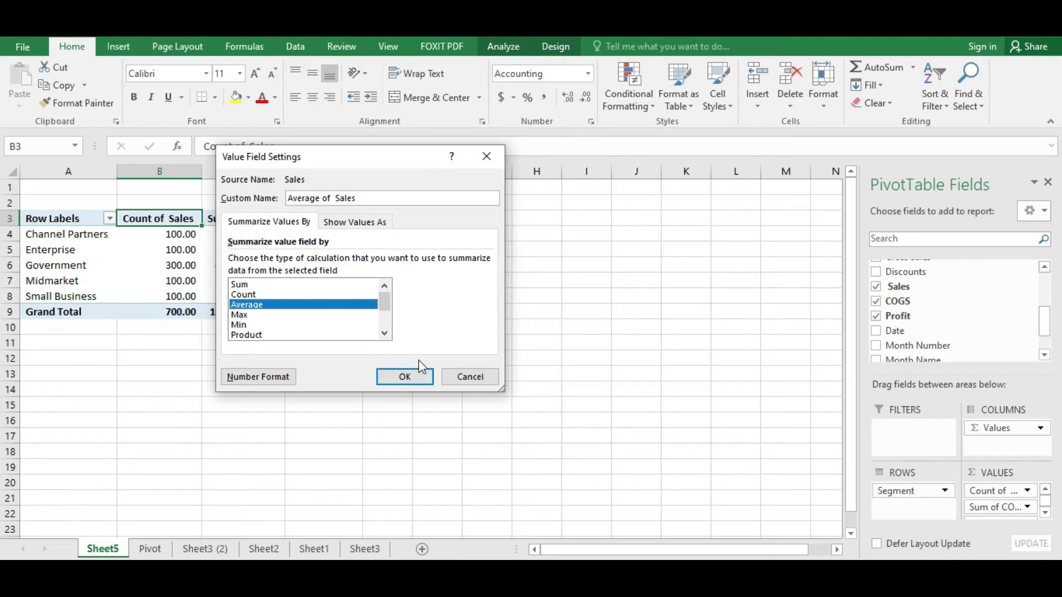
click(404, 377)
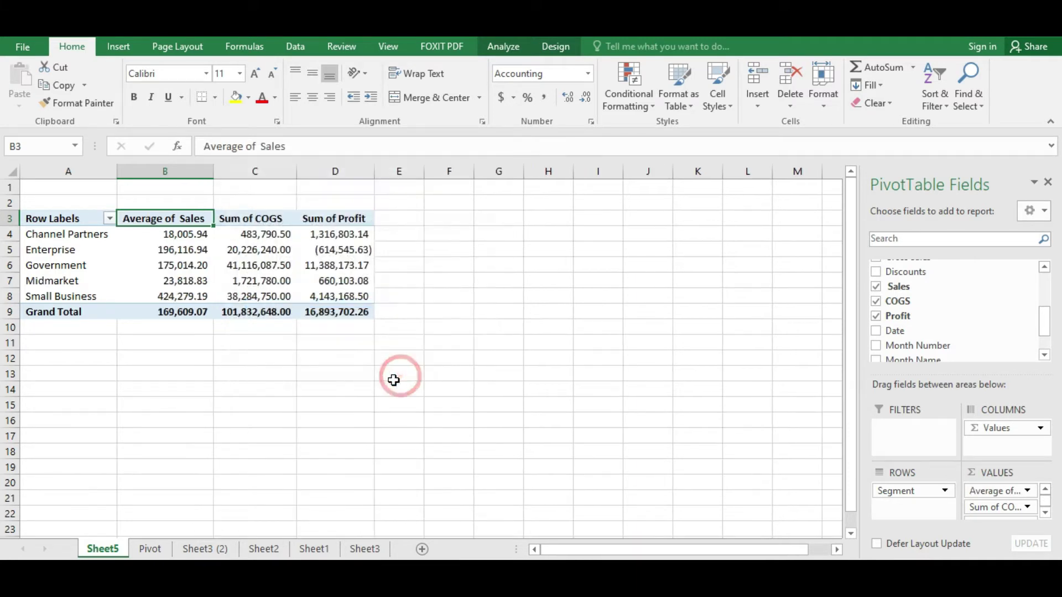
click(161, 247)
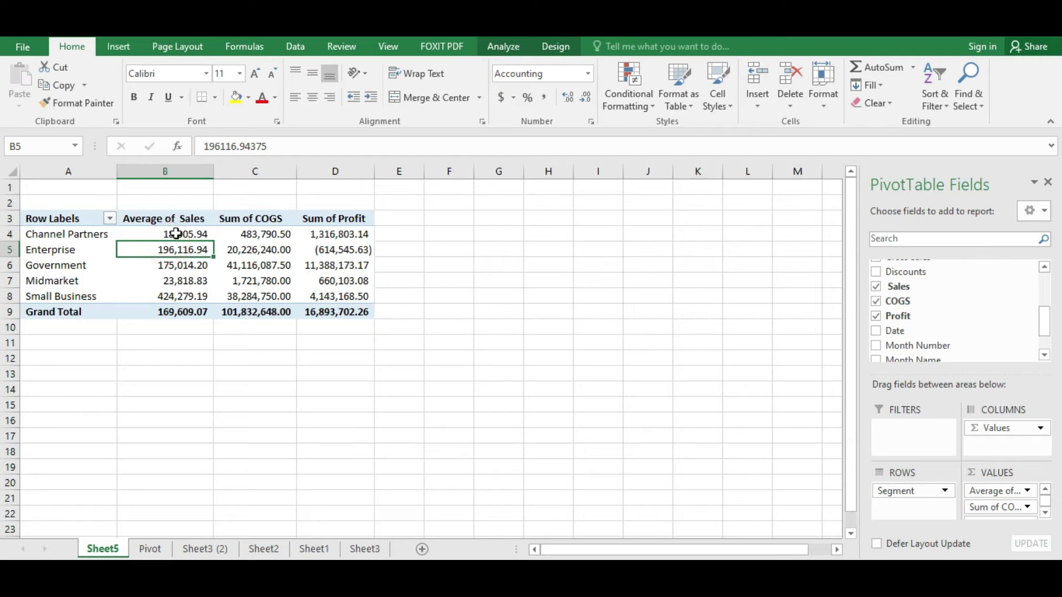
drag(177, 233, 177, 293)
click(166, 220)
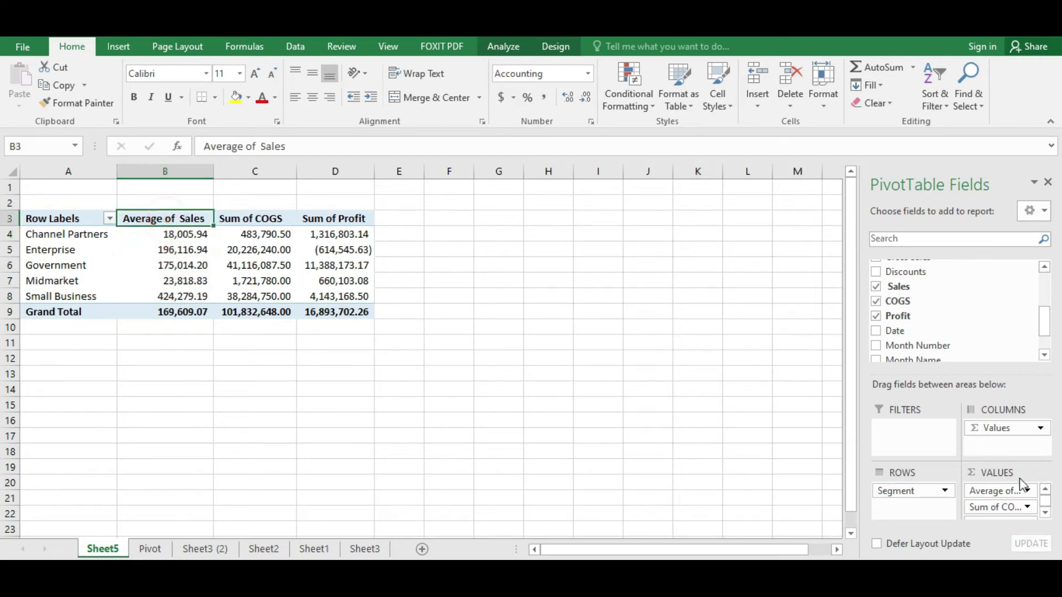
Switch the summary calculation of the Sales value field to Max.
click(1029, 491)
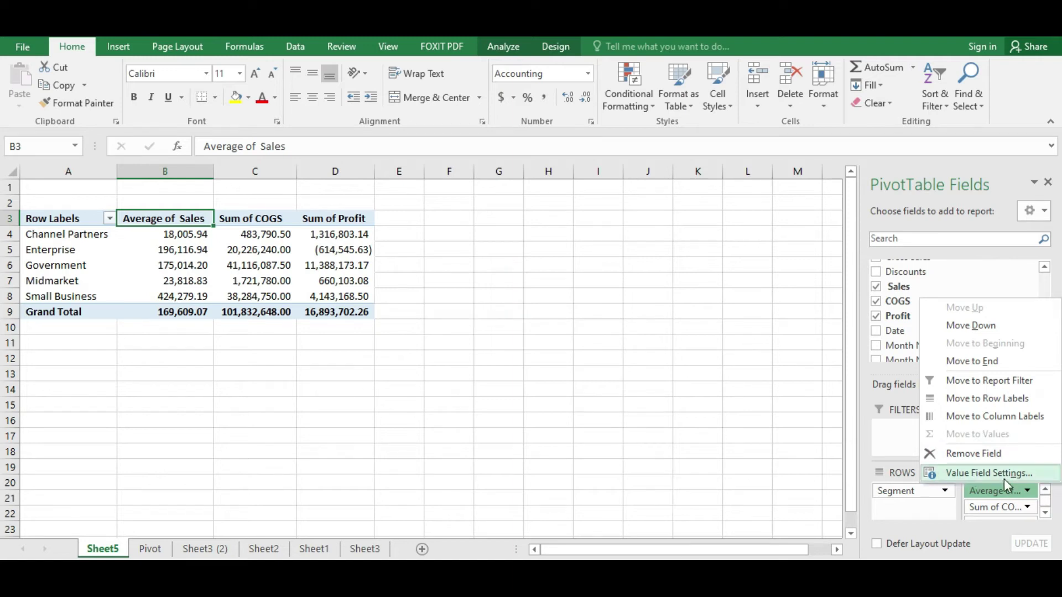
click(1007, 475)
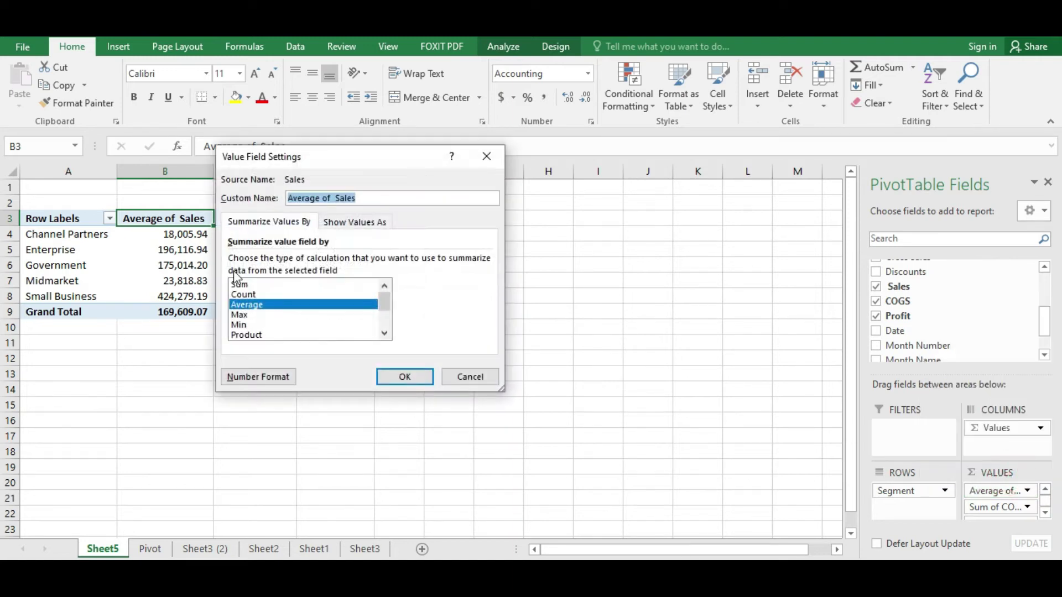
click(245, 316)
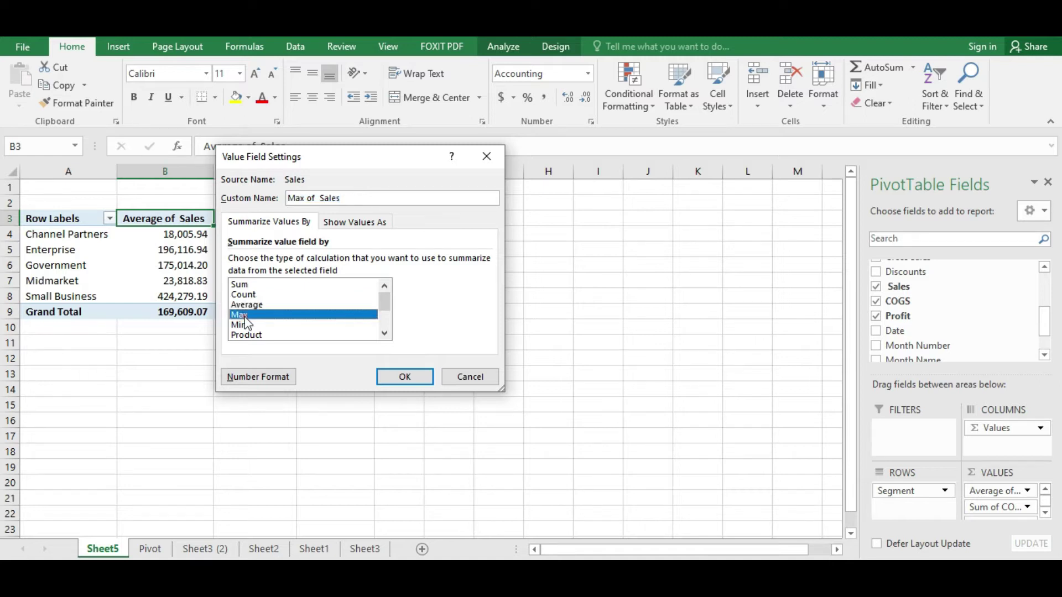
click(380, 377)
Compare the maximum sales values across the segments in the PivotTable.
click(159, 249)
click(159, 234)
click(157, 266)
click(157, 295)
click(158, 266)
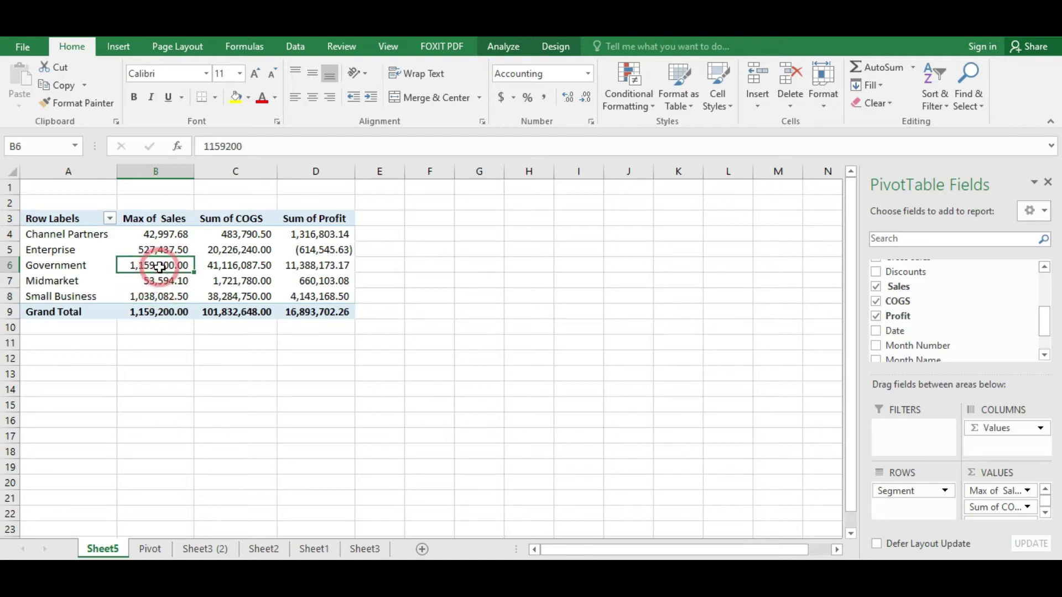
click(155, 295)
click(148, 279)
click(150, 247)
click(149, 235)
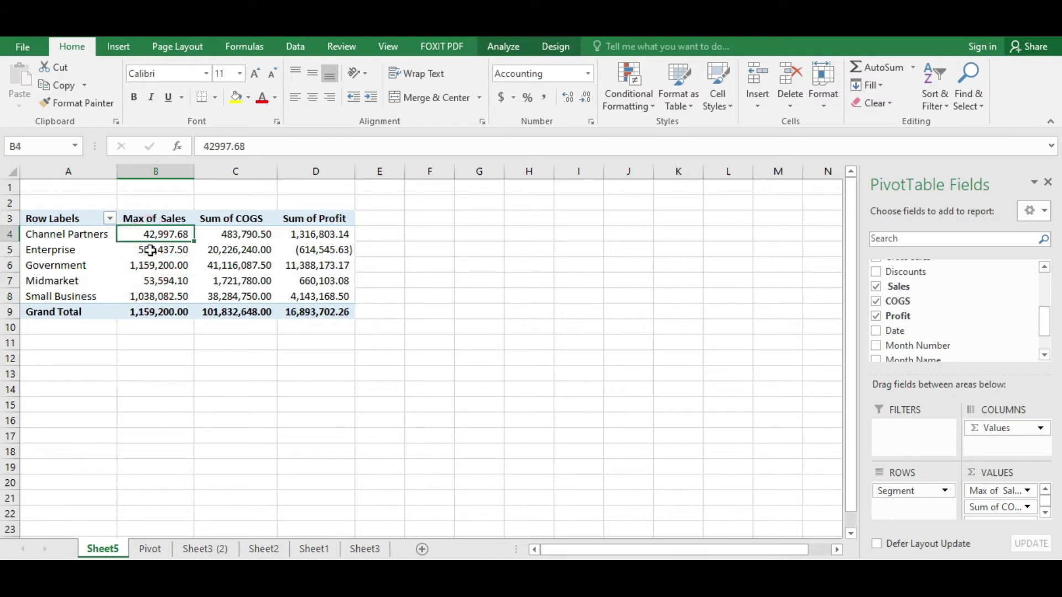
click(152, 262)
click(149, 235)
click(149, 264)
click(149, 235)
click(148, 260)
click(147, 250)
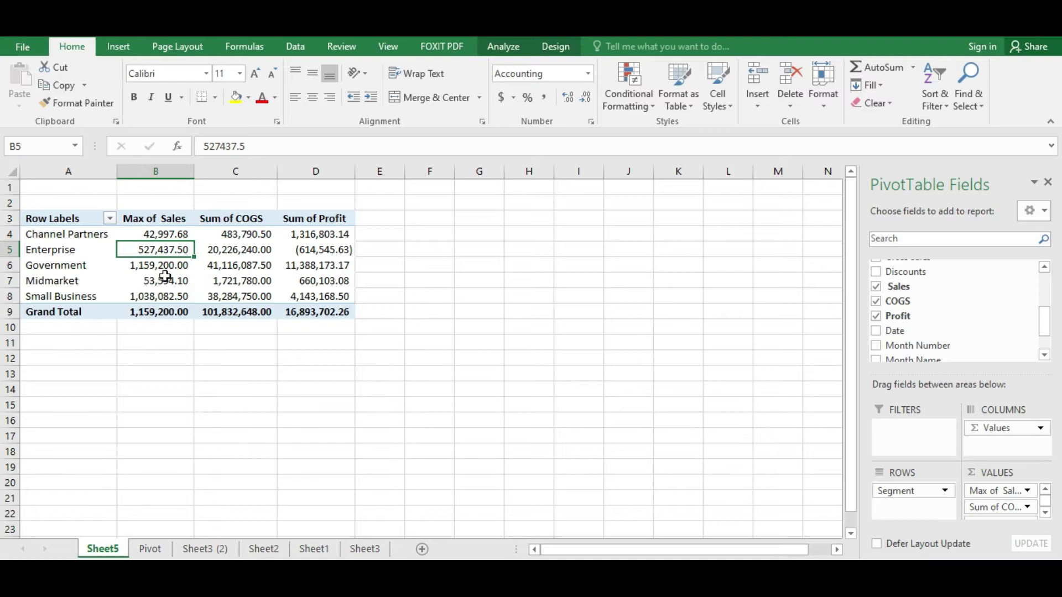
click(170, 233)
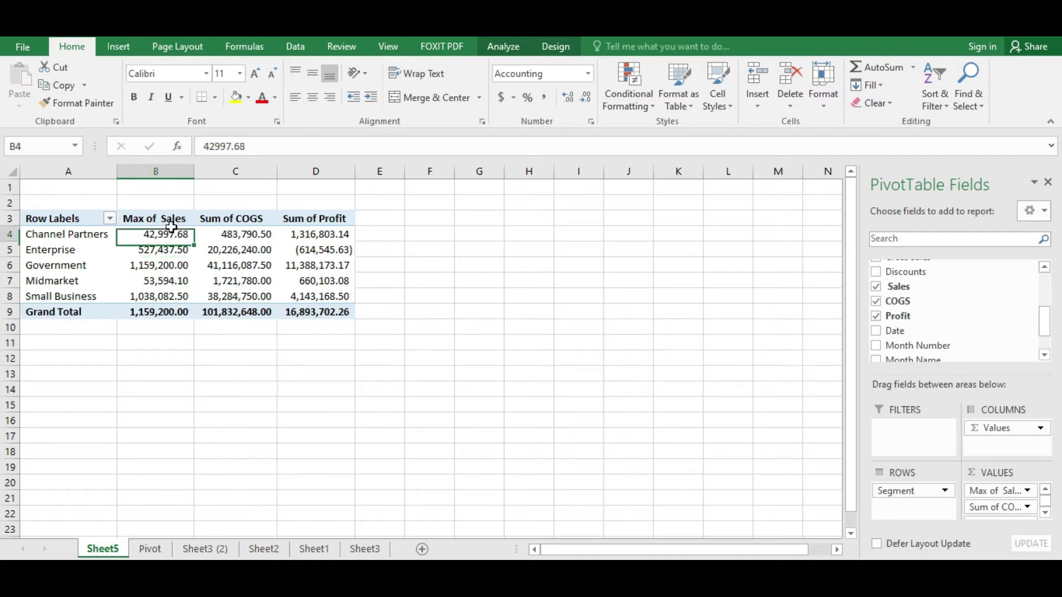
Set the Sales value field to be summarized by Min.
click(1031, 490)
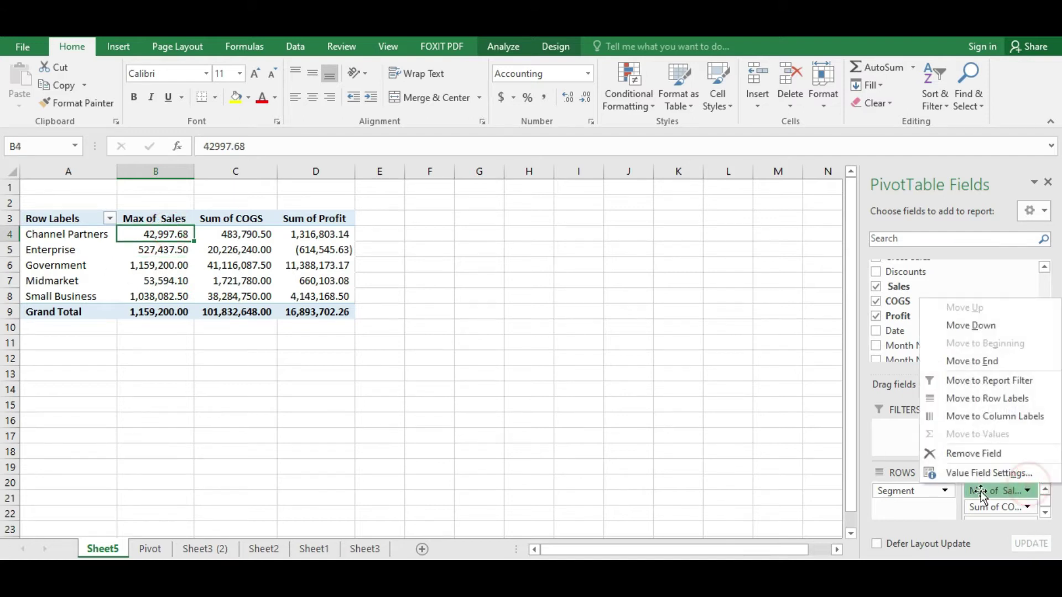
click(947, 472)
click(260, 325)
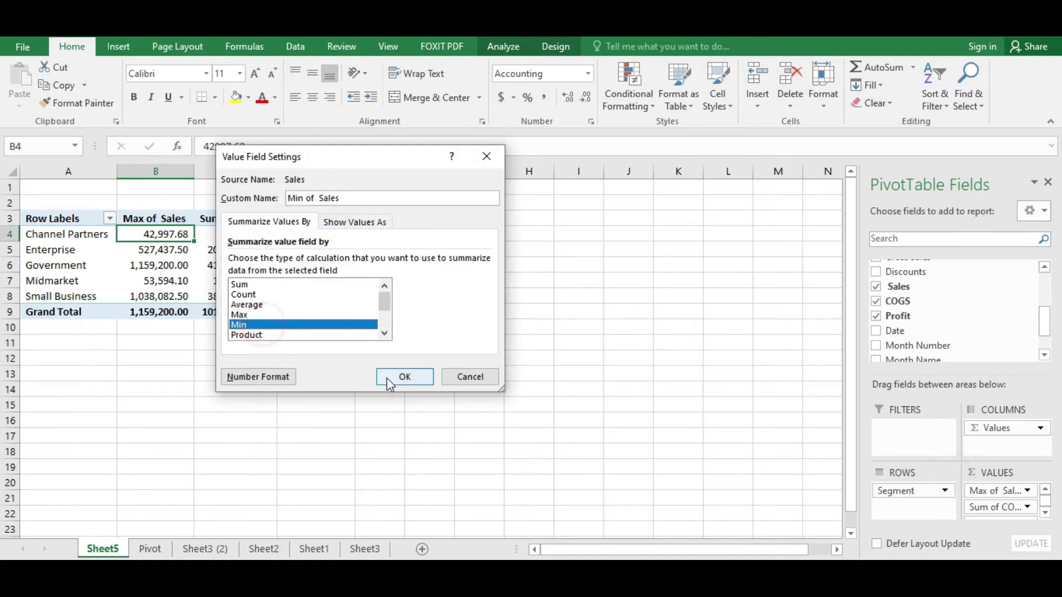
click(405, 376)
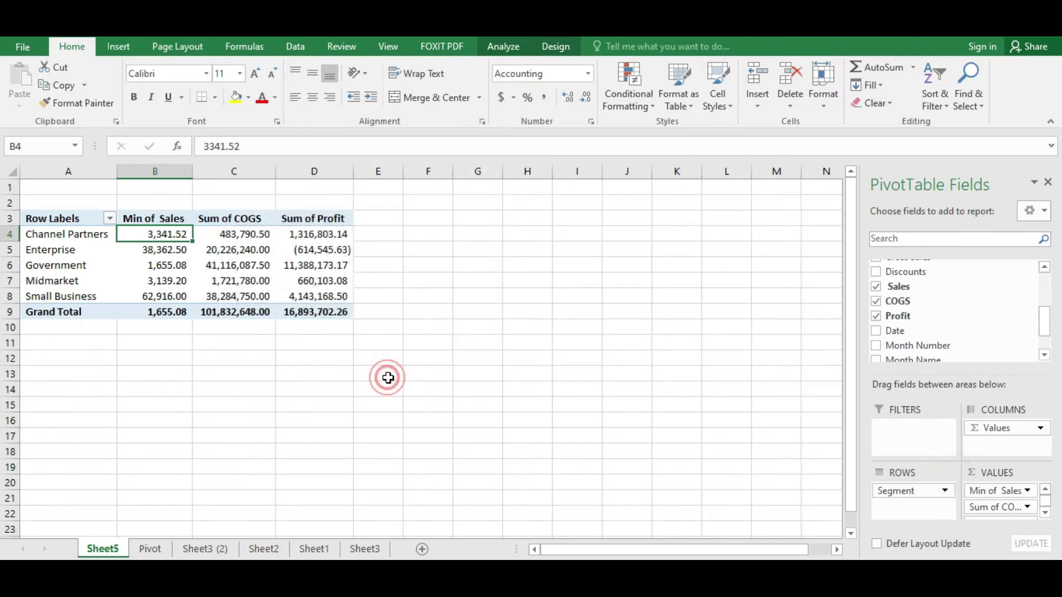
Review the minimum sales value of each segment in the PivotTable.
click(165, 266)
click(168, 237)
click(165, 251)
click(146, 279)
click(162, 252)
click(158, 218)
click(156, 263)
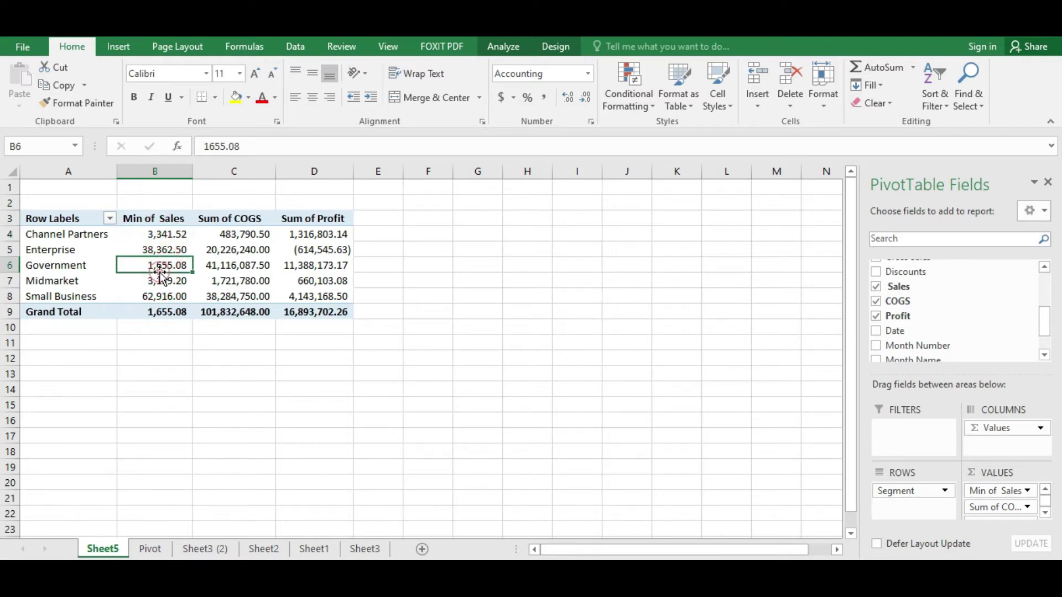
Summarize the Sales value field by Product and inspect the result for Channel Partners.
click(1027, 492)
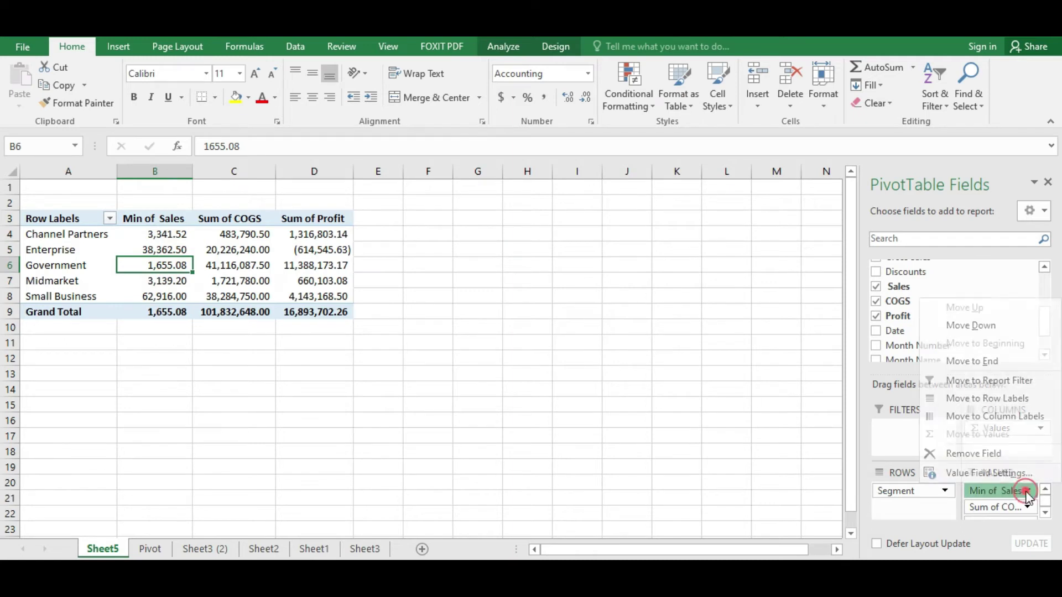
click(986, 483)
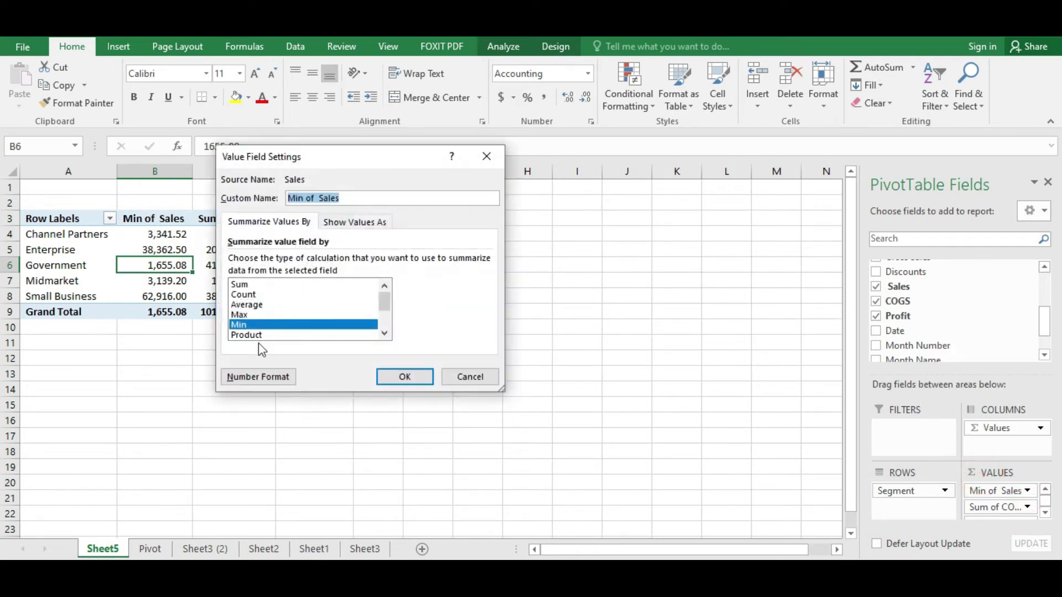
click(263, 336)
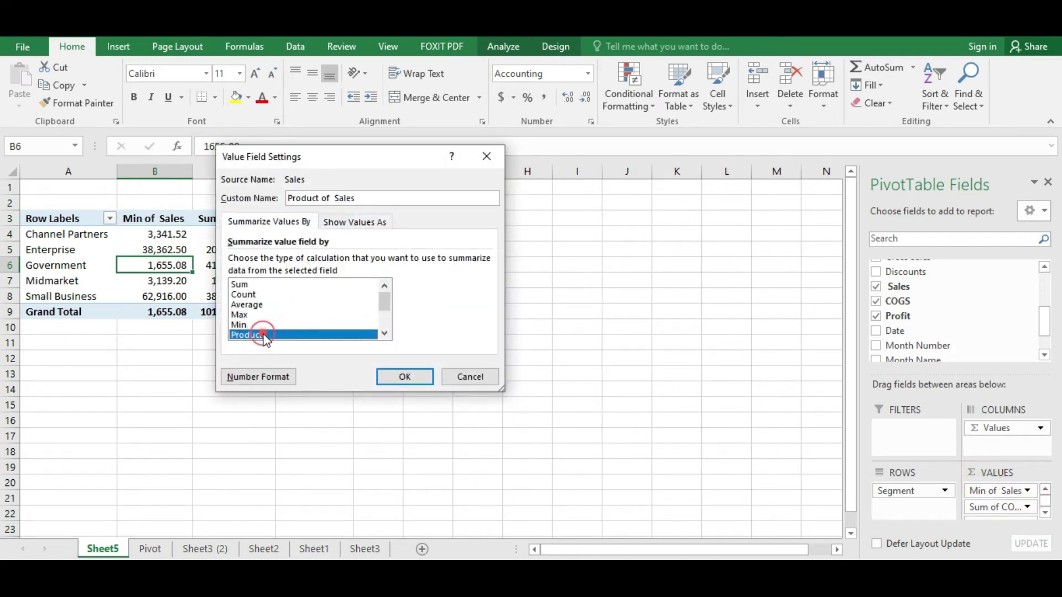
click(409, 378)
click(169, 234)
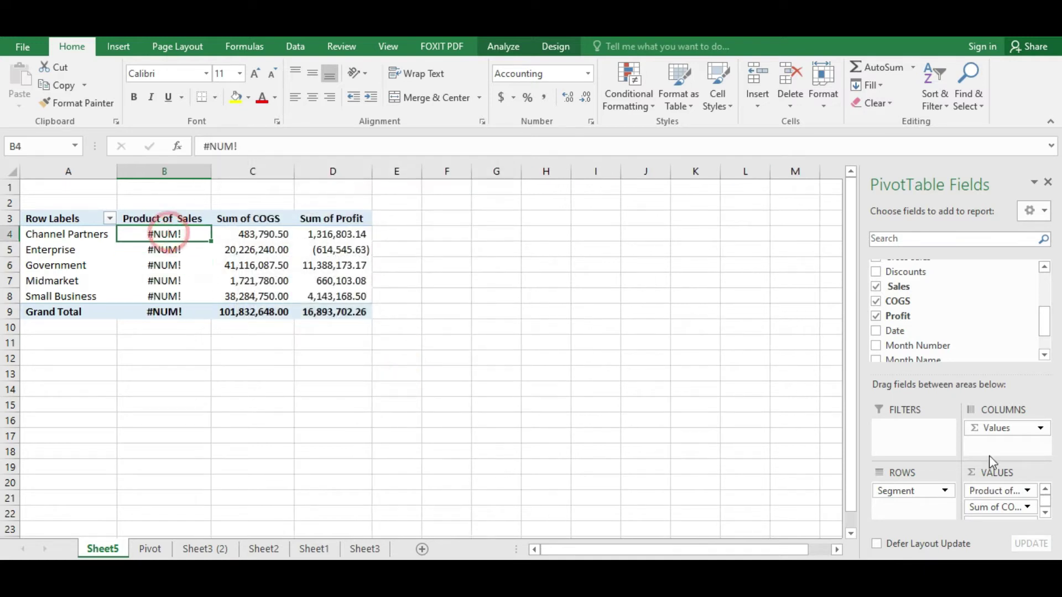
Return the Sales value field to the Sum calculation and check the segment figures.
click(1027, 492)
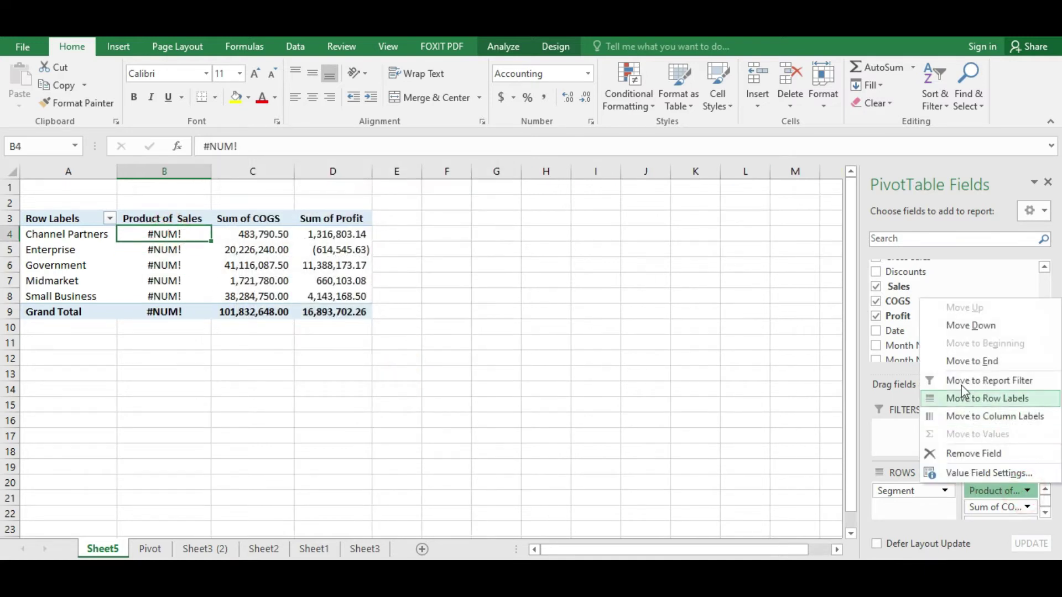
click(974, 473)
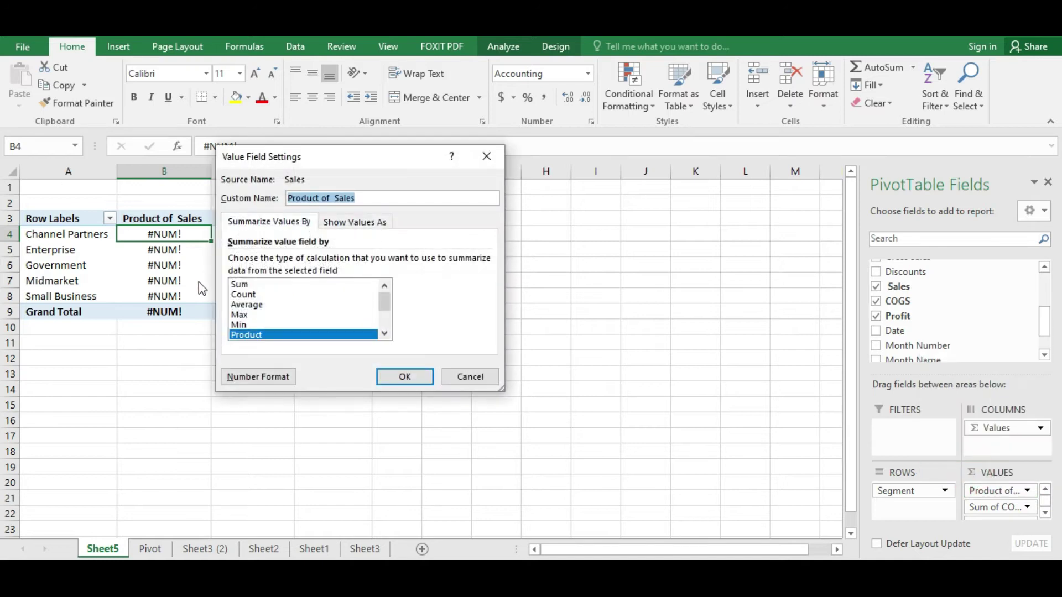
click(238, 286)
click(404, 376)
click(149, 263)
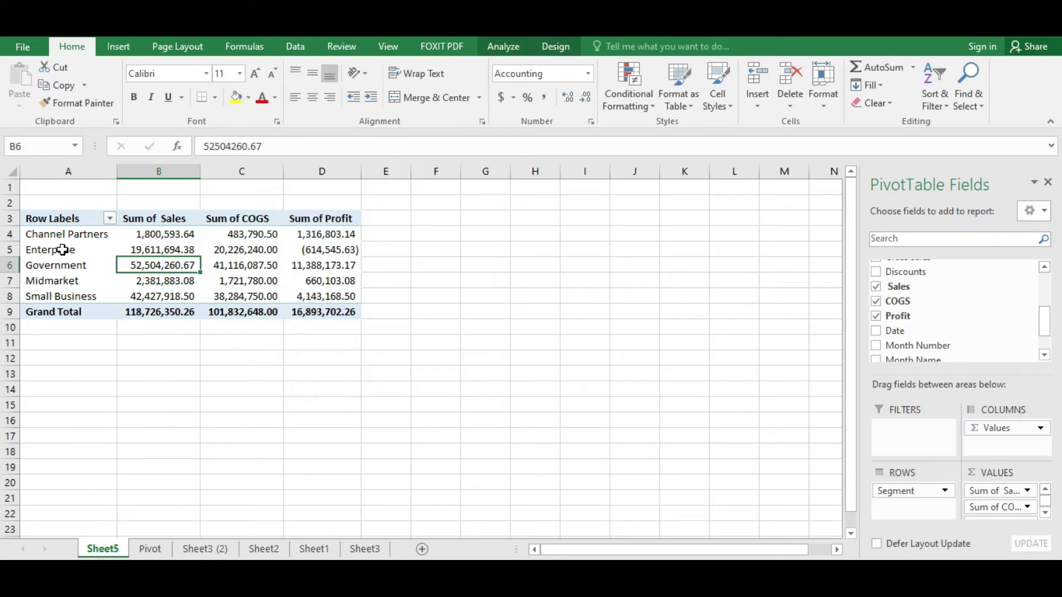
click(70, 235)
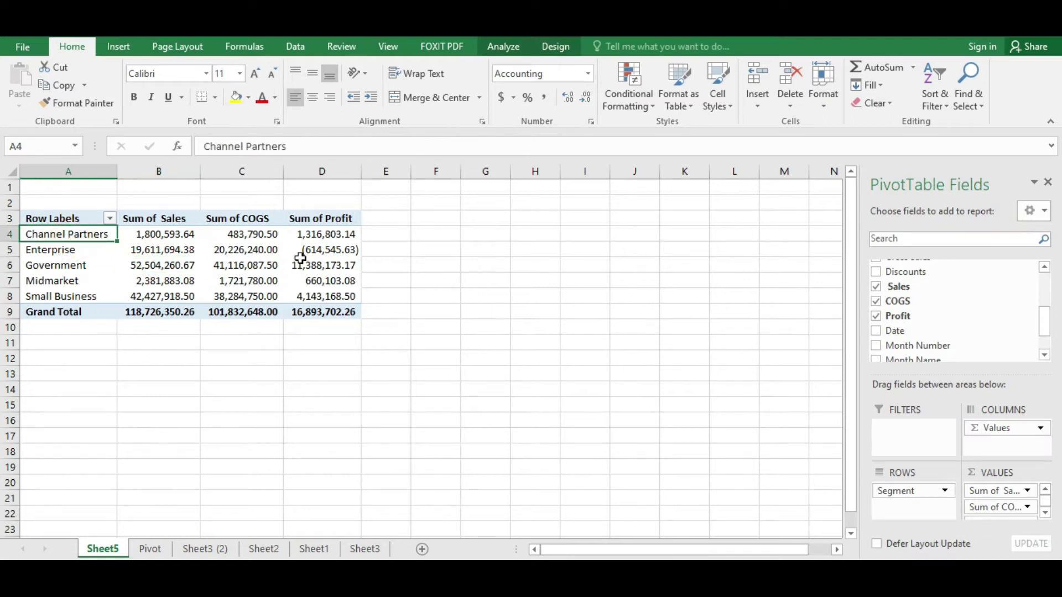
Move the Sales field to the end of the PivotTable's values, after COGS and Profit.
click(1026, 491)
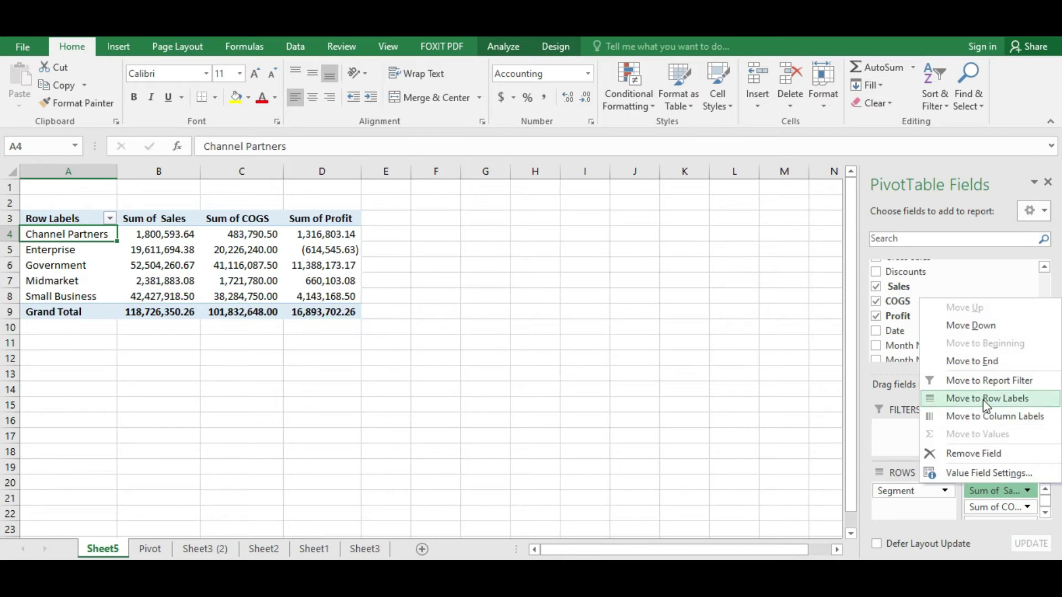
click(923, 519)
drag(990, 492, 990, 526)
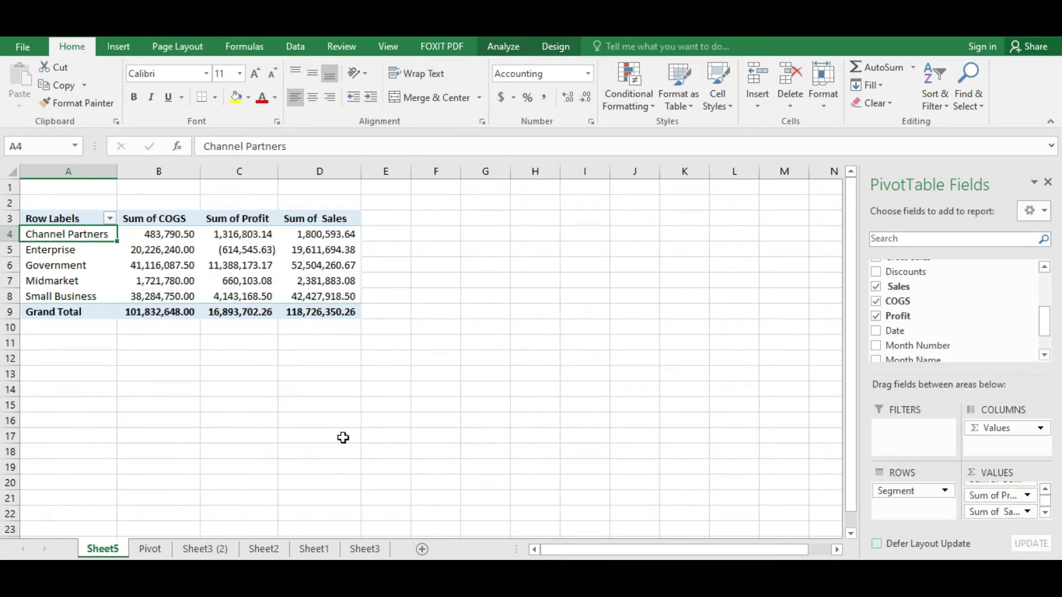
click(320, 420)
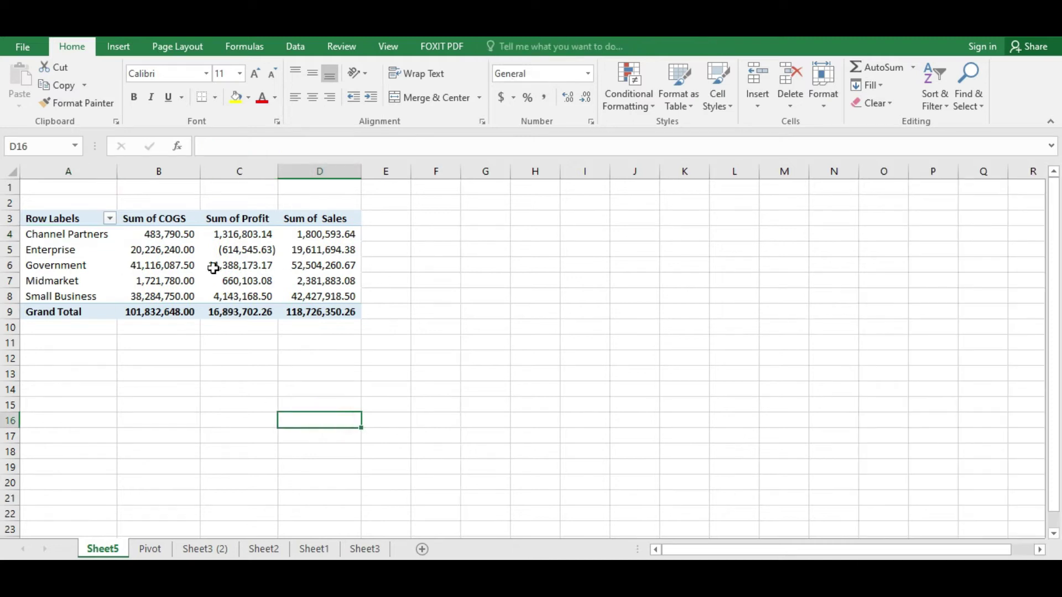
Sort the PivotTable's segments by Sum of Sales from smallest to largest and check the new row order.
click(161, 249)
click(166, 233)
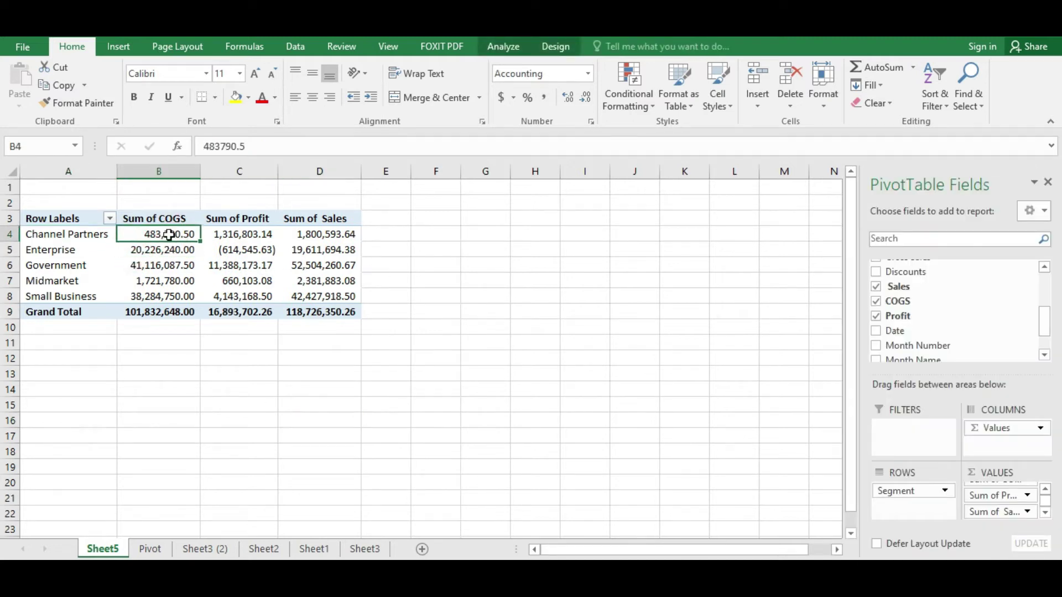
click(240, 251)
click(349, 235)
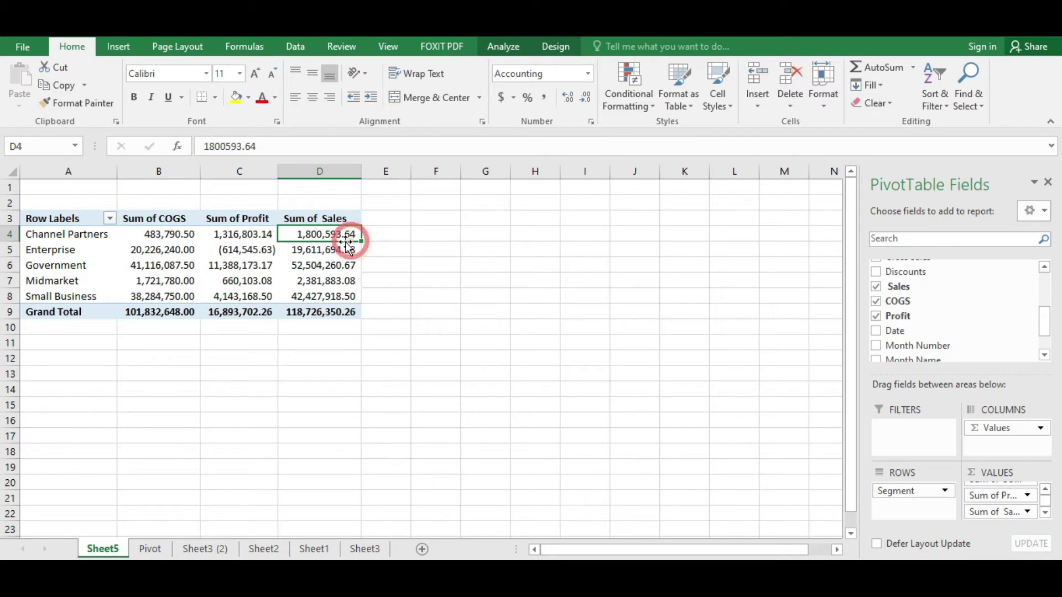
right_click(300, 239)
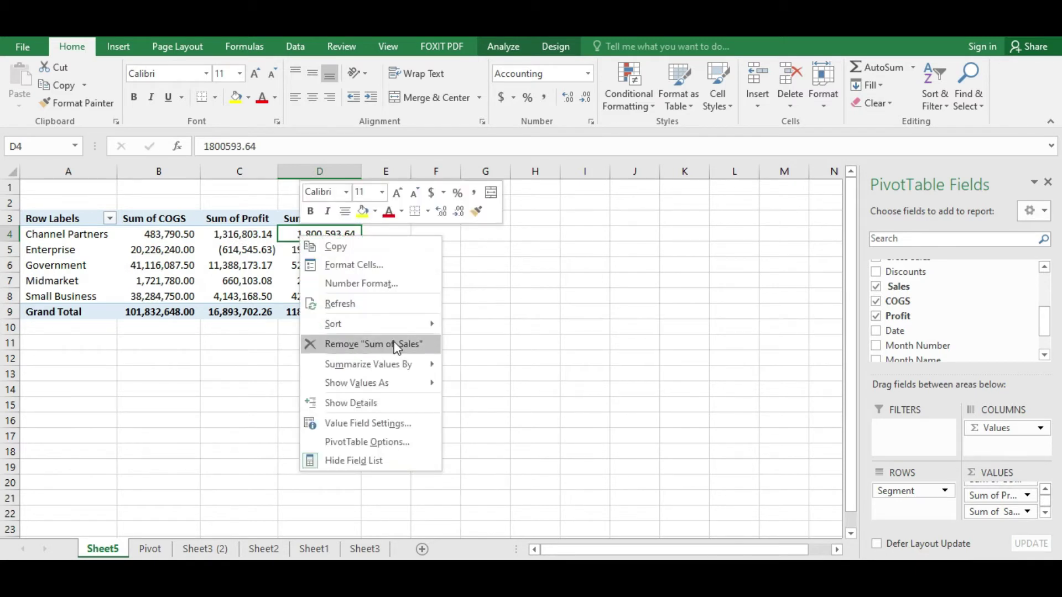
mouse_move(408, 327)
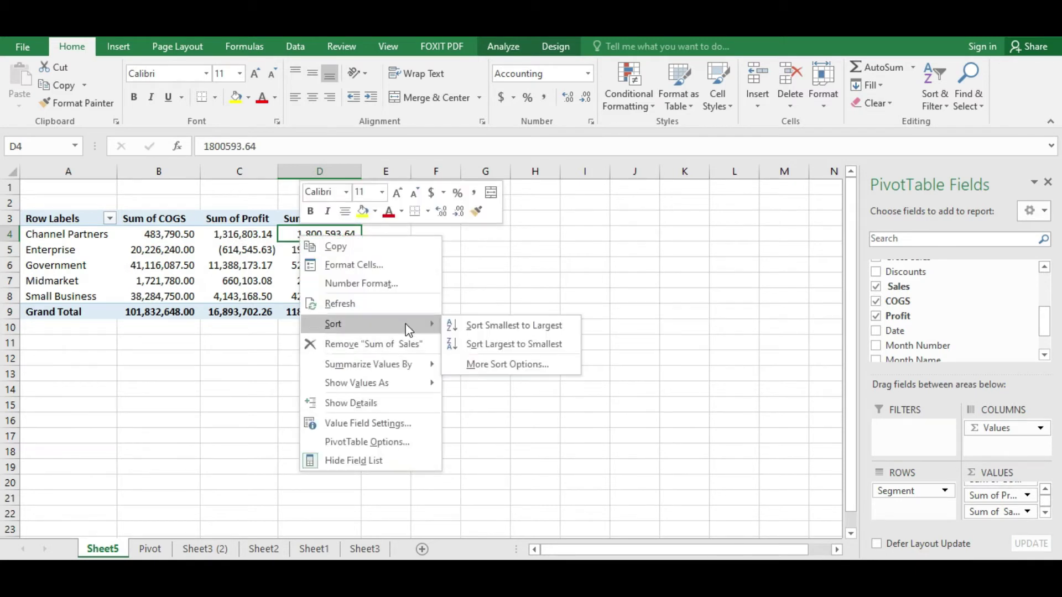
click(406, 325)
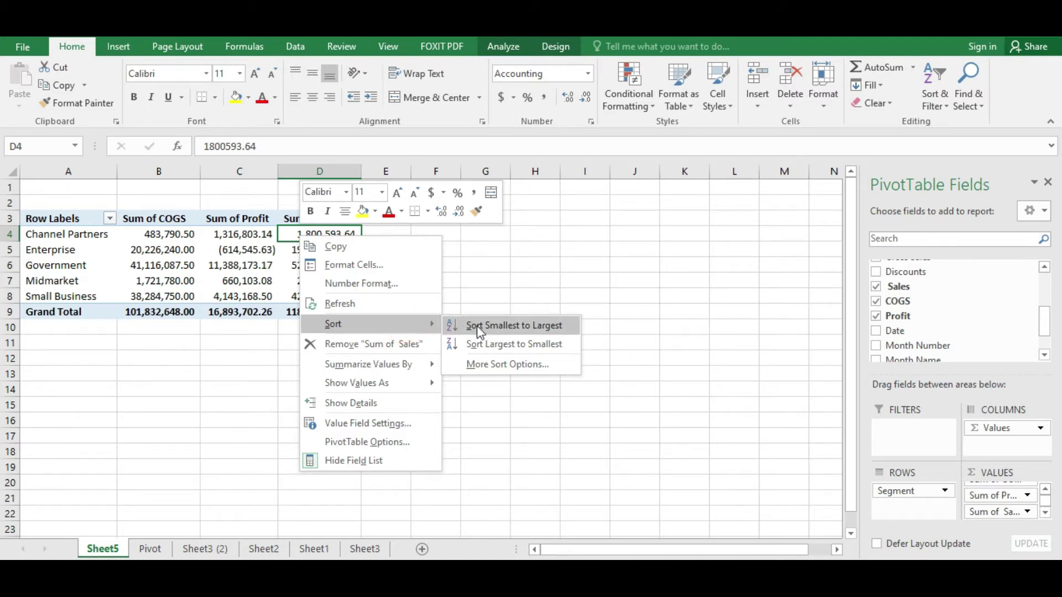
click(479, 331)
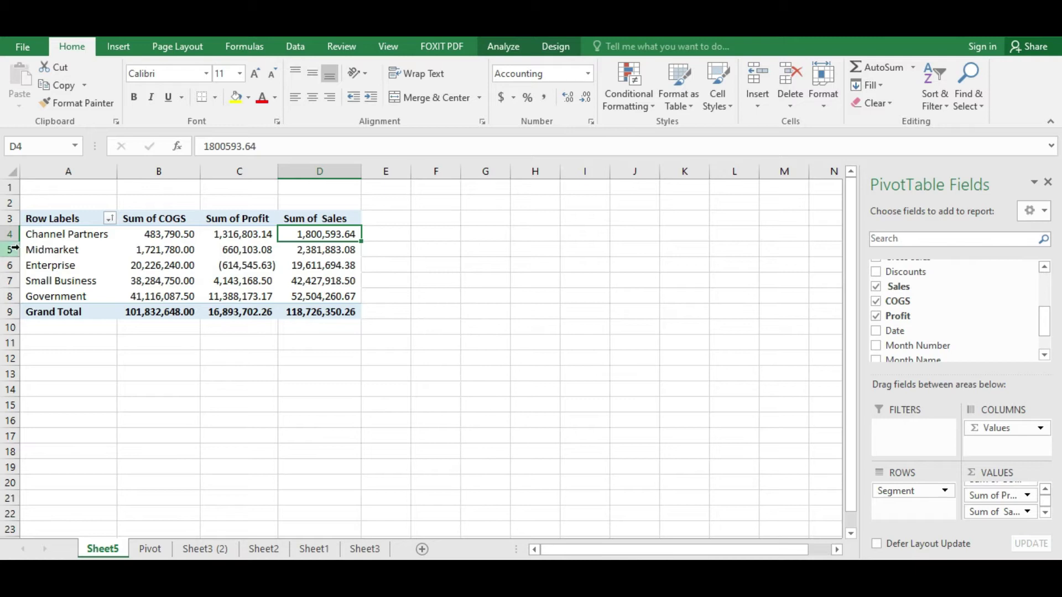
drag(11, 234, 11, 295)
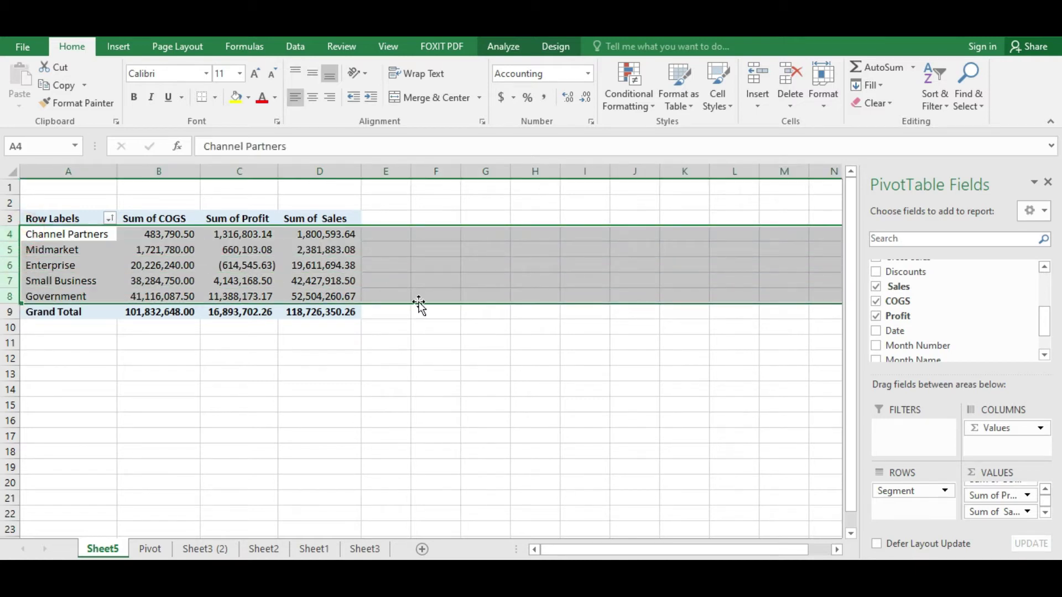
Show the Sales values of the segments as % of Grand Total.
click(318, 250)
right_click(319, 238)
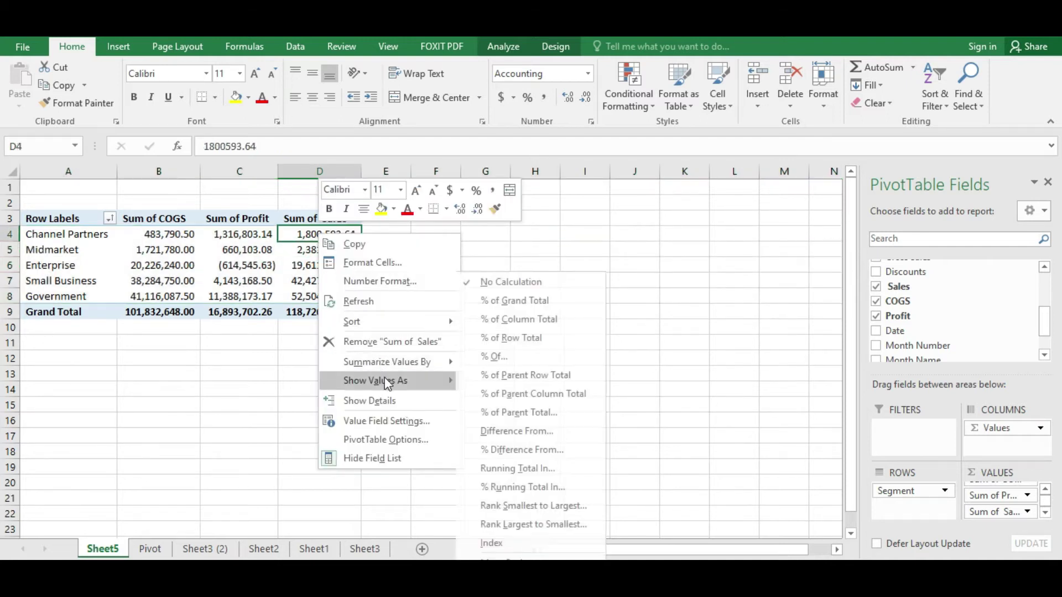
click(386, 380)
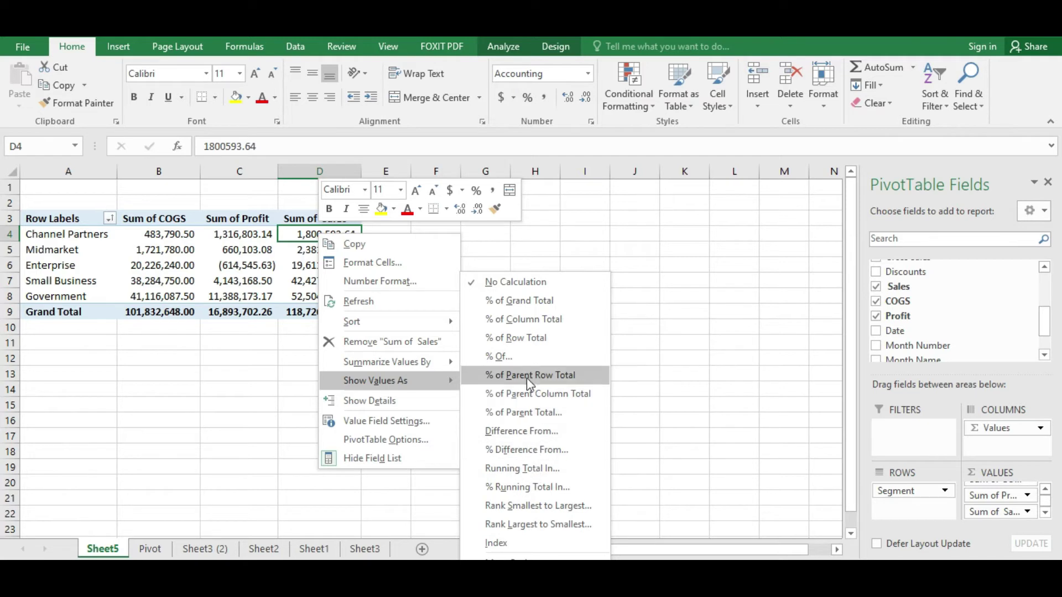
click(539, 304)
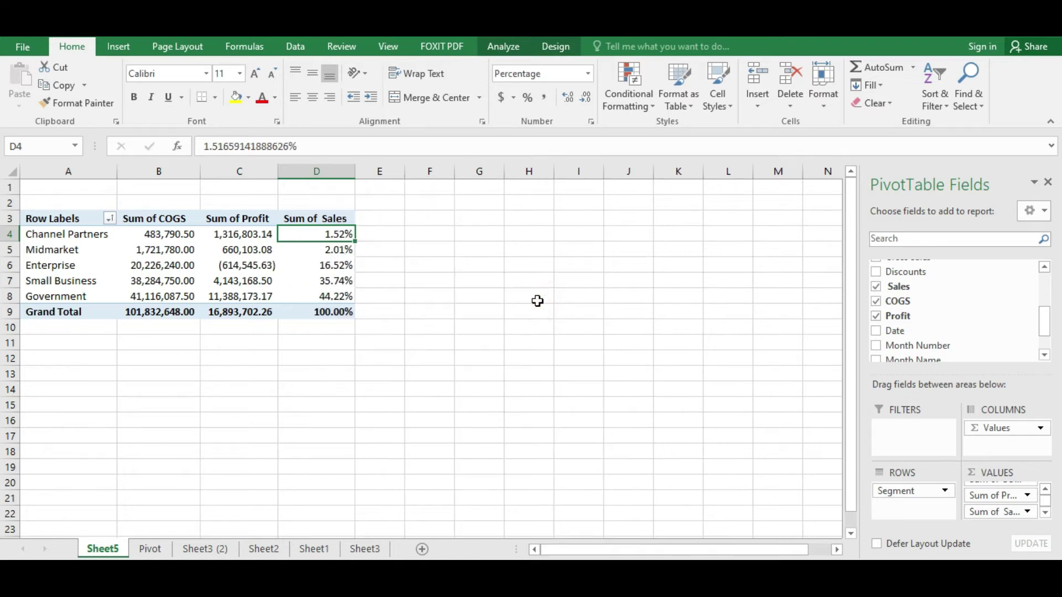
Examine each segment's percentage share of total sales, comparing Government and Small Business with the smaller segments.
click(332, 266)
click(332, 250)
click(332, 235)
click(331, 281)
click(342, 296)
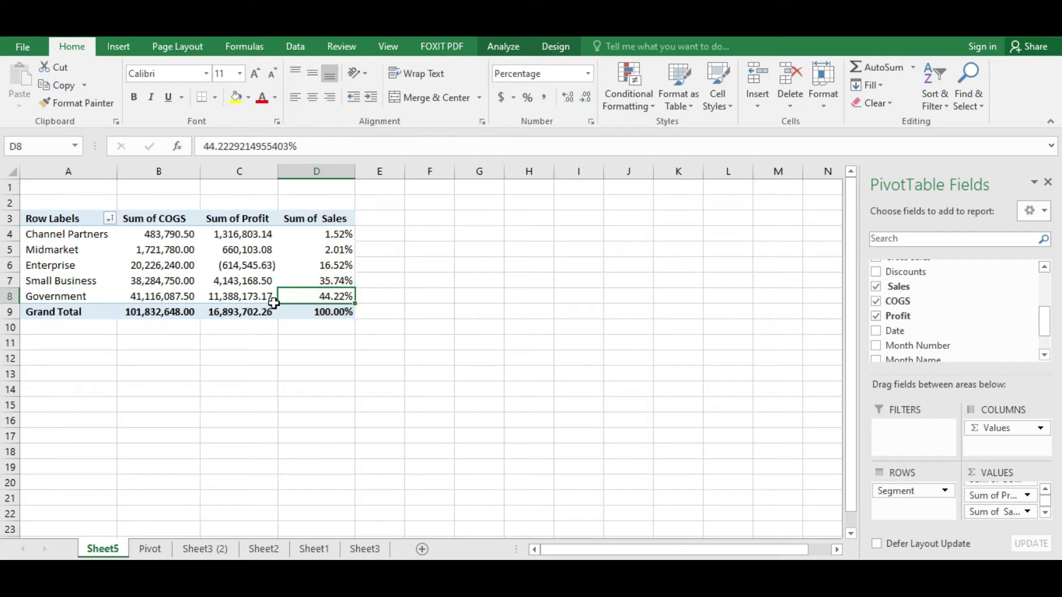
click(336, 278)
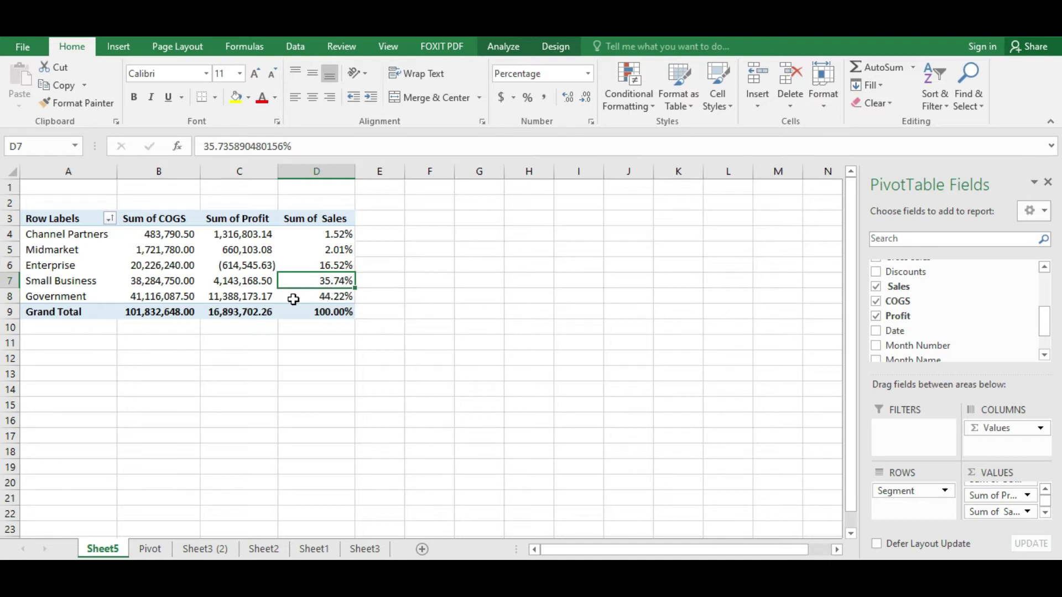
click(334, 266)
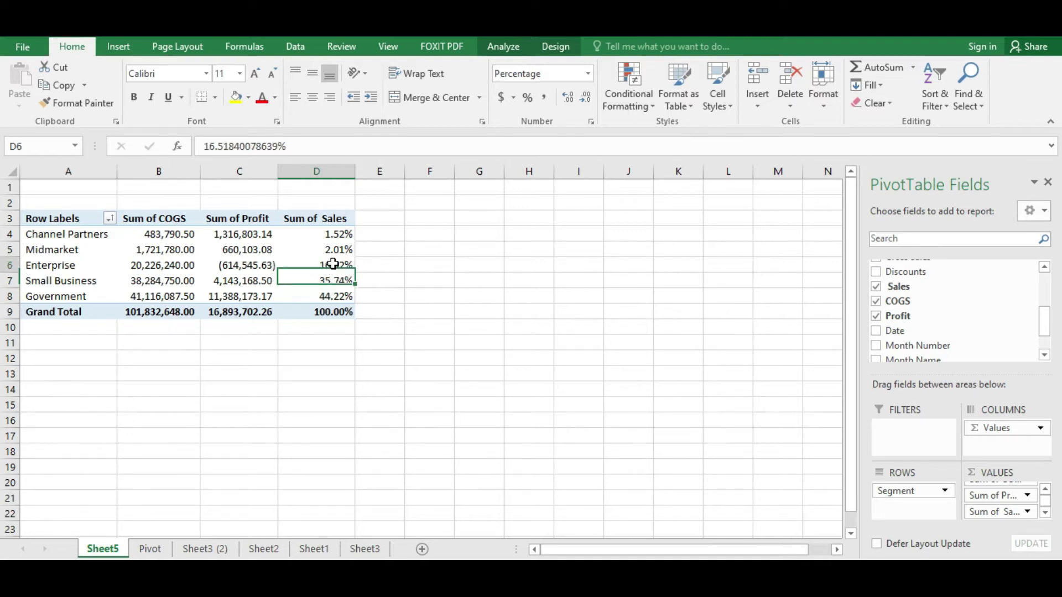
click(335, 235)
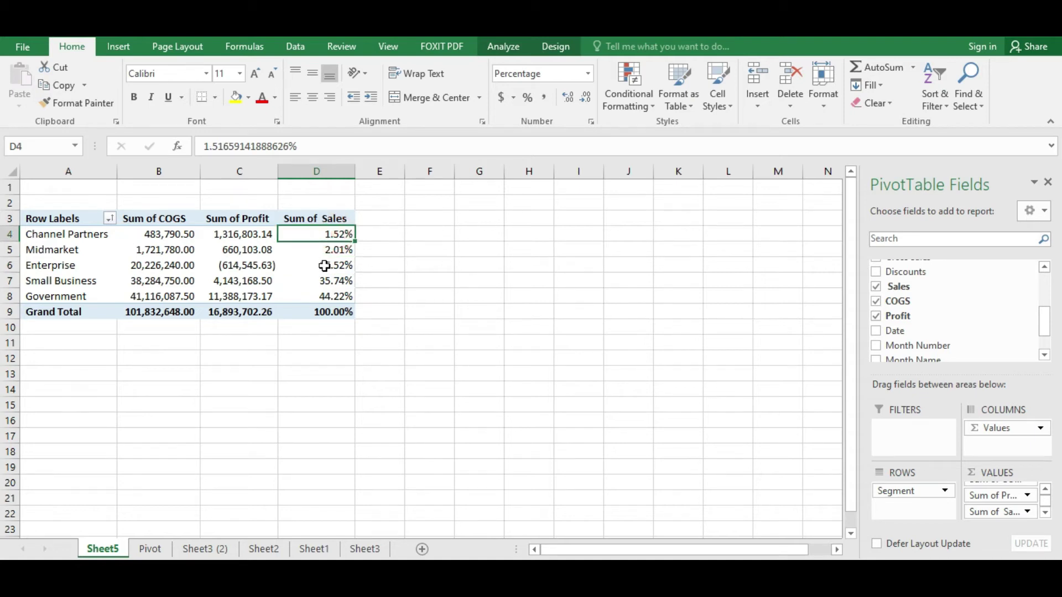
click(345, 297)
click(11, 296)
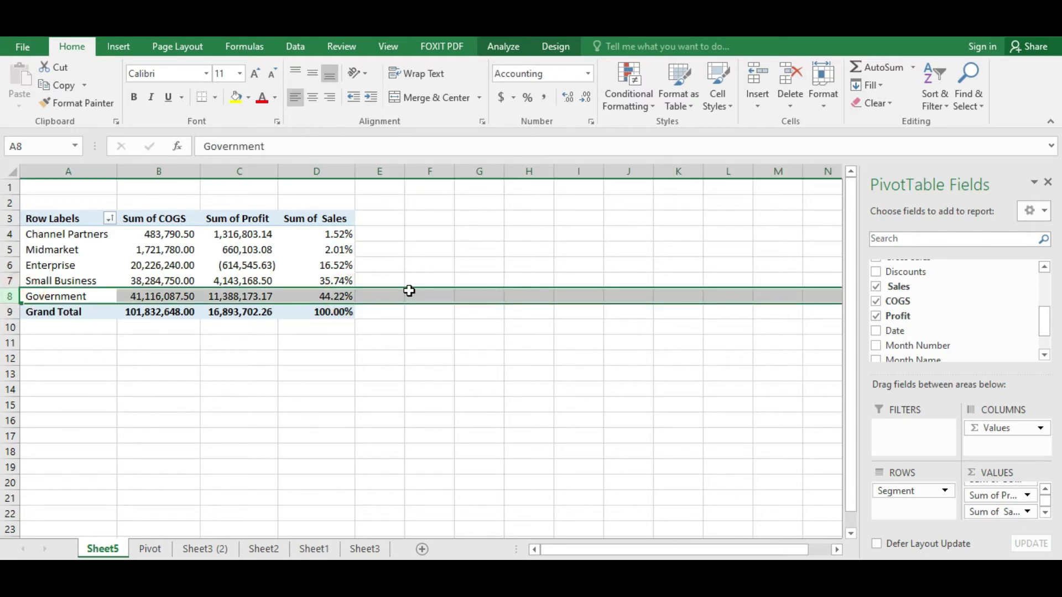
click(11, 281)
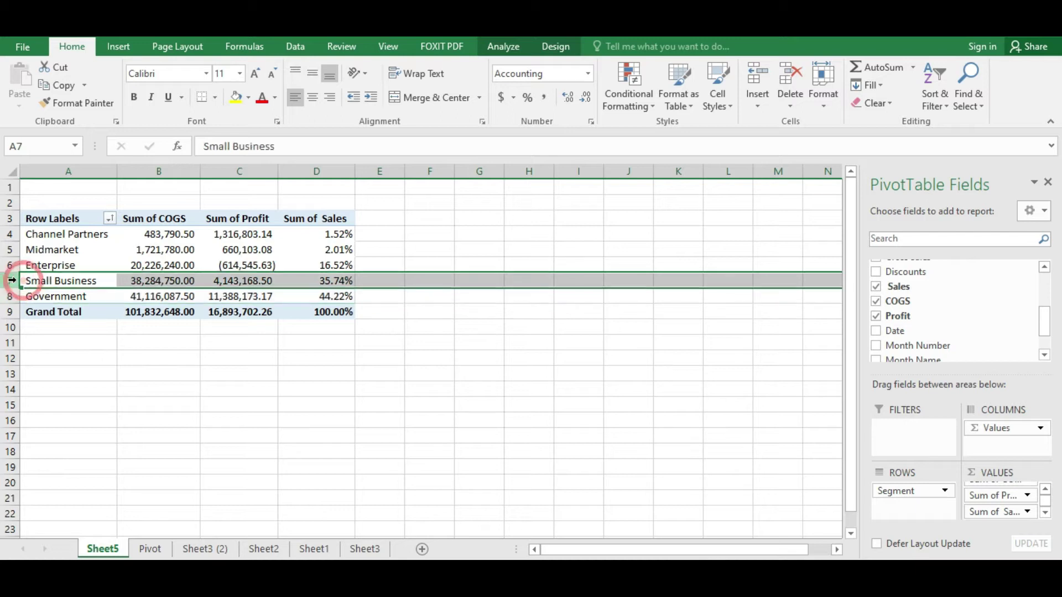
Set the Sales values back to No Calculation so they show plain sums.
click(445, 336)
click(332, 281)
right_click(332, 250)
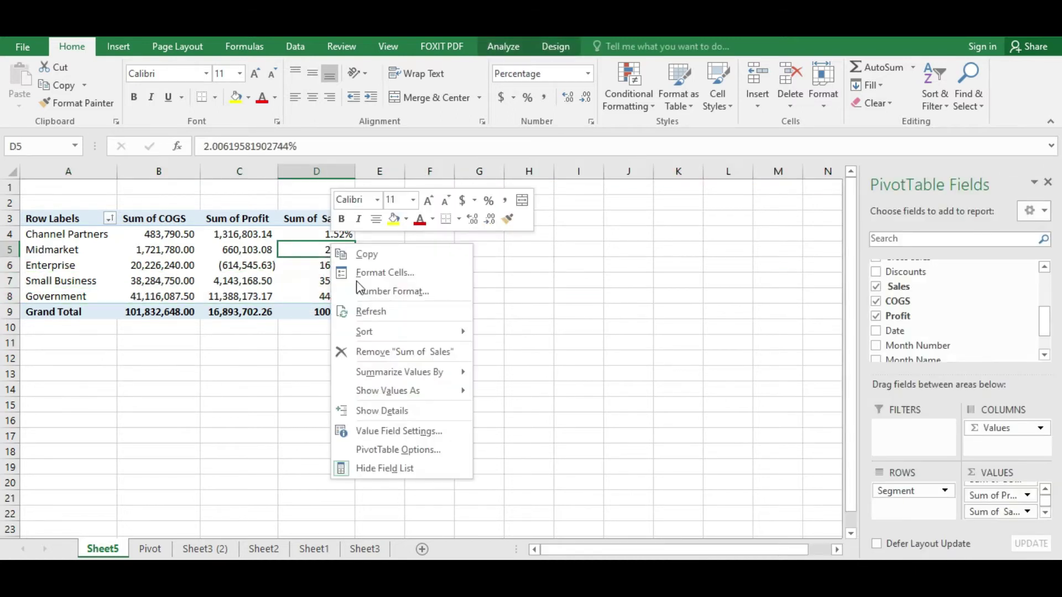
mouse_move(434, 390)
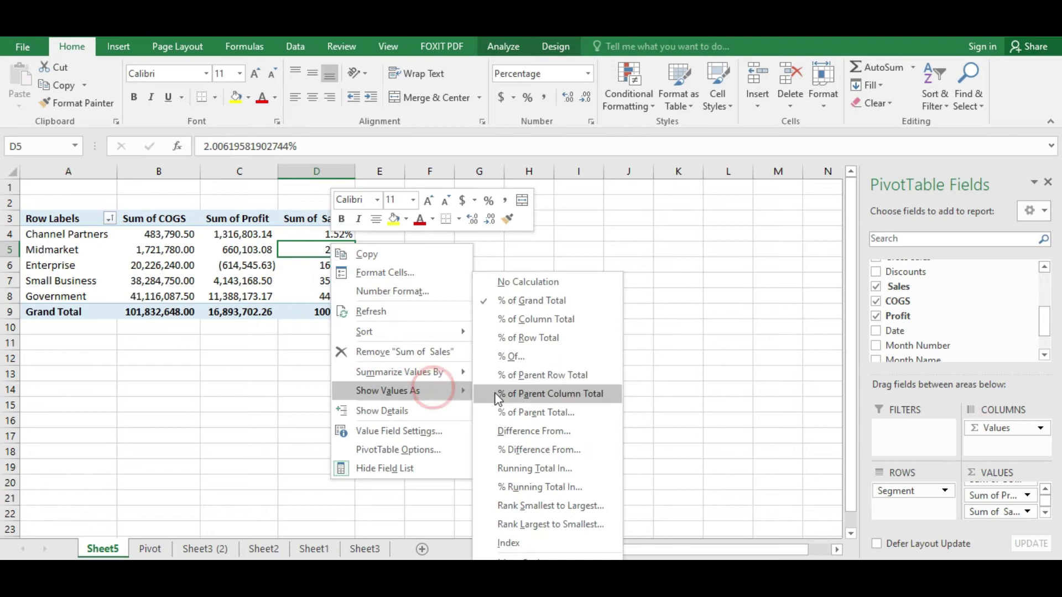
click(525, 283)
click(343, 311)
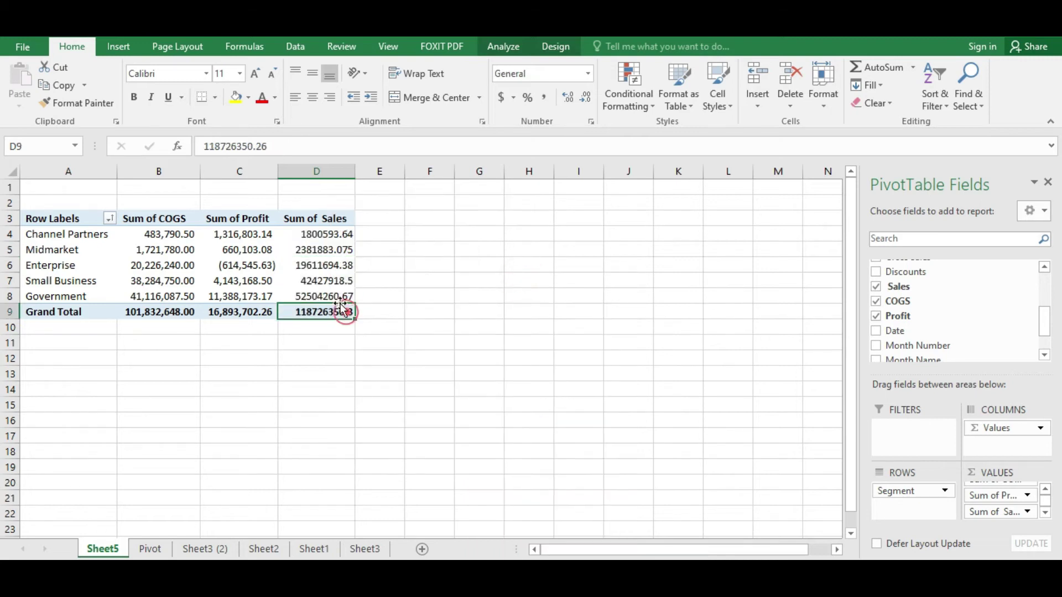
Apply the comma number format to the Sum of Sales column and autofit its width.
click(324, 166)
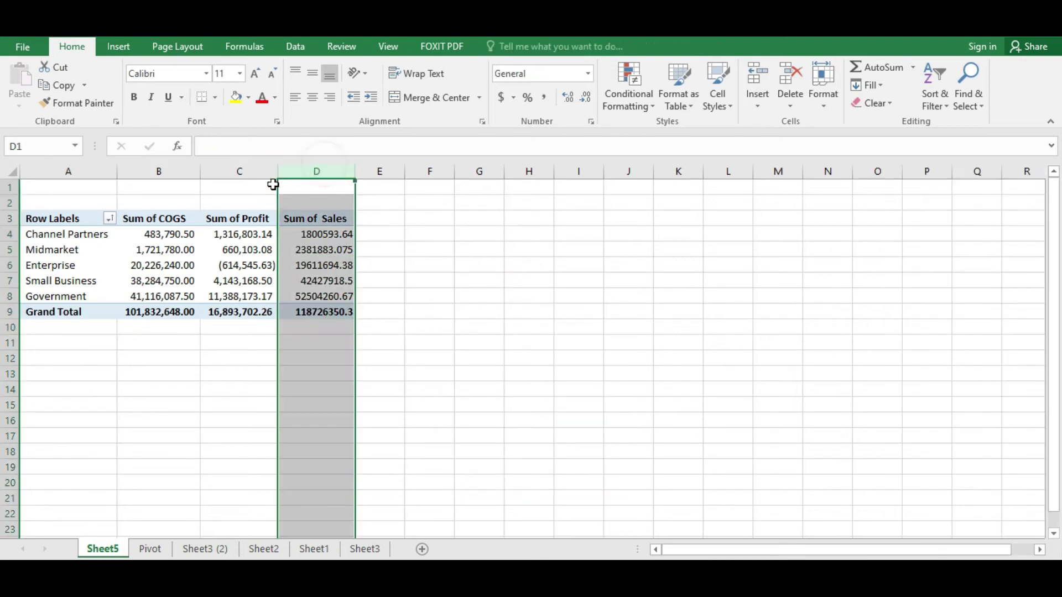
click(543, 97)
click(327, 361)
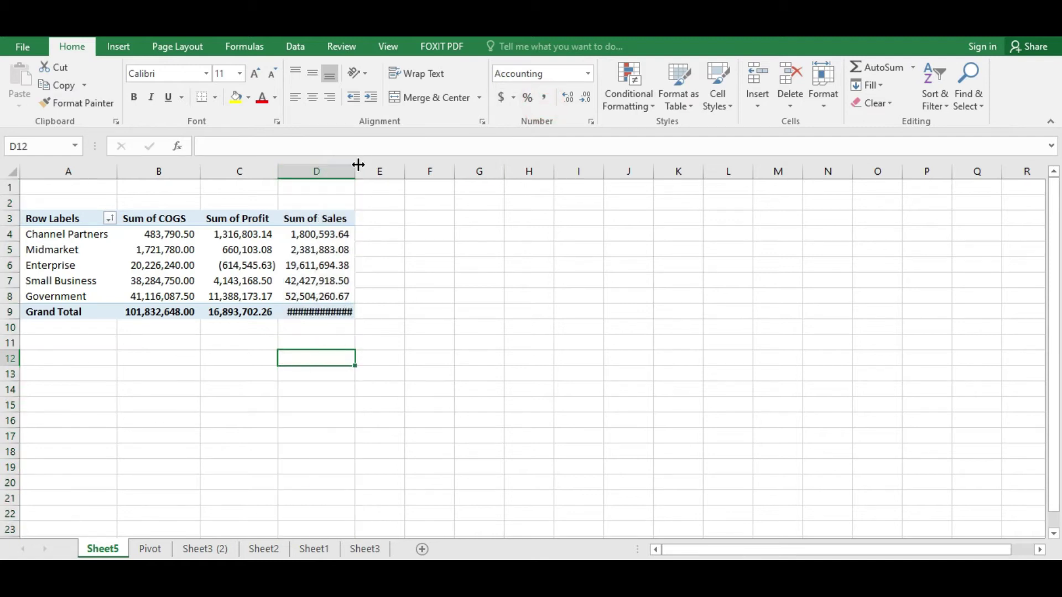
double_click(356, 165)
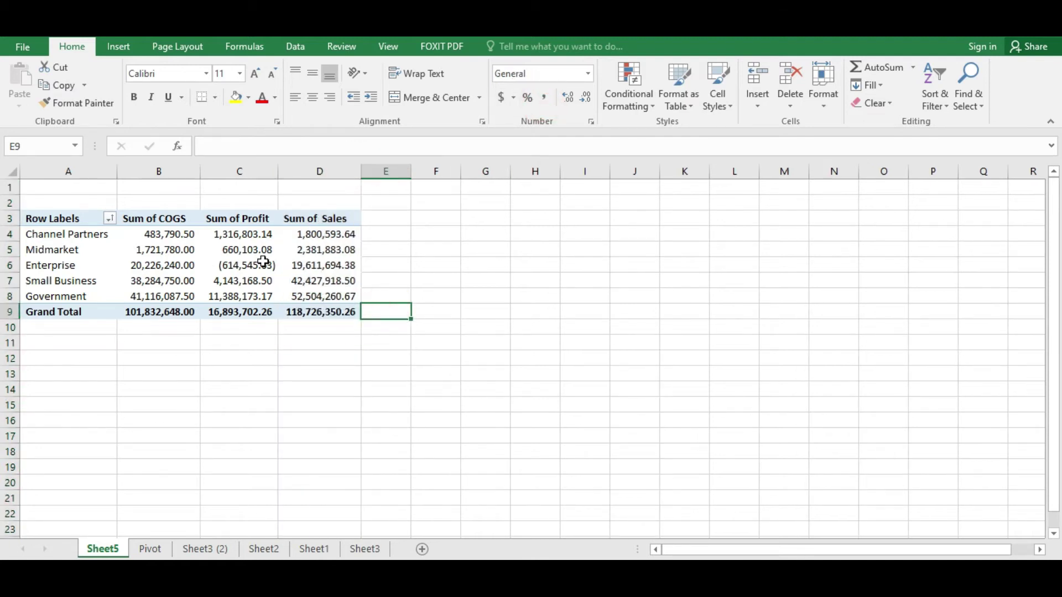
Replace Segment with Country as the PivotTable's row field and check the listed countries.
click(261, 262)
click(70, 248)
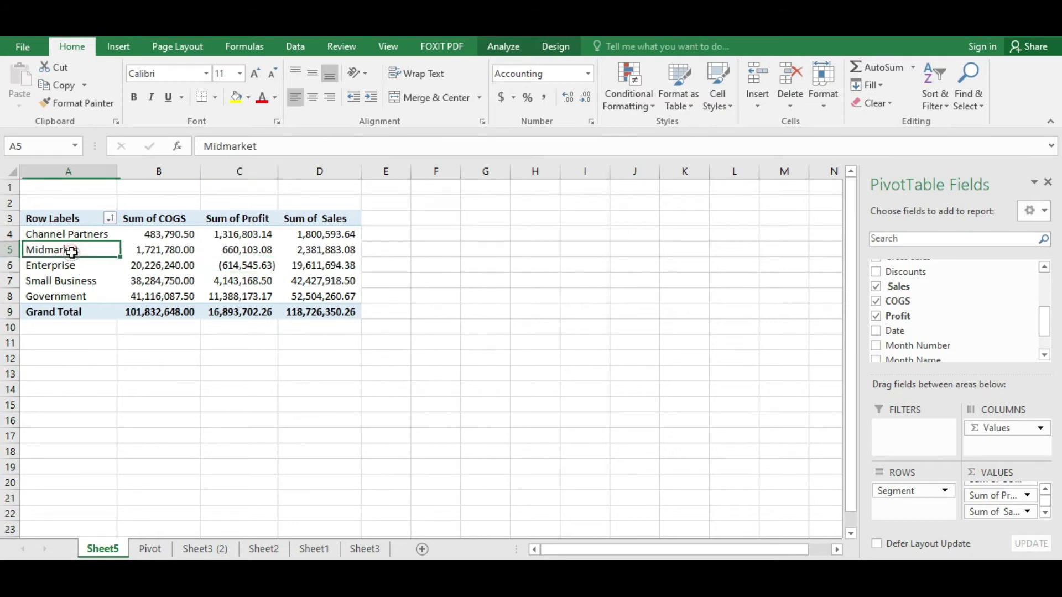
click(76, 233)
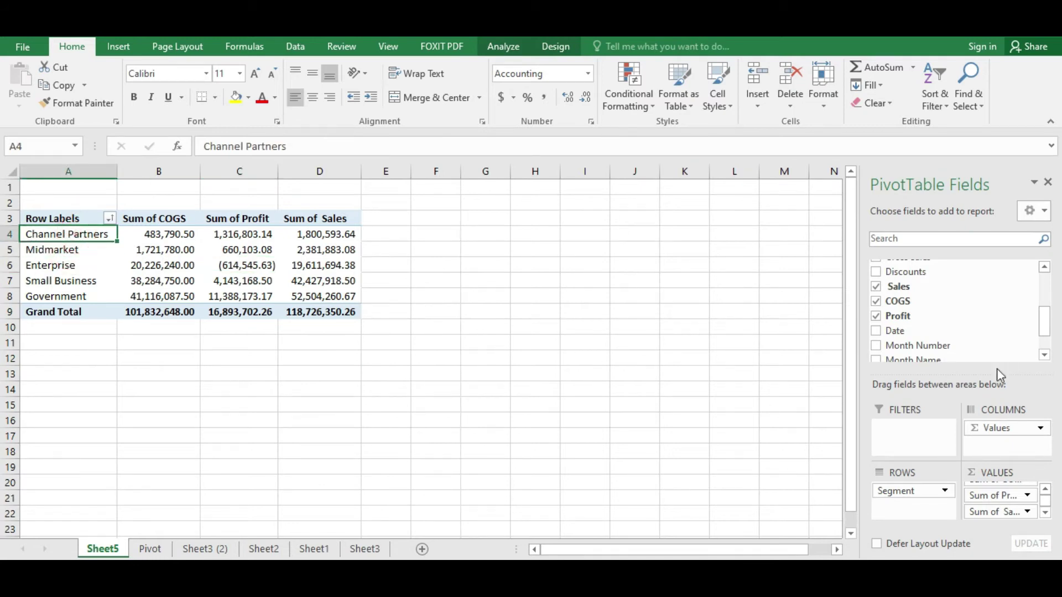
drag(1053, 334, 1052, 294)
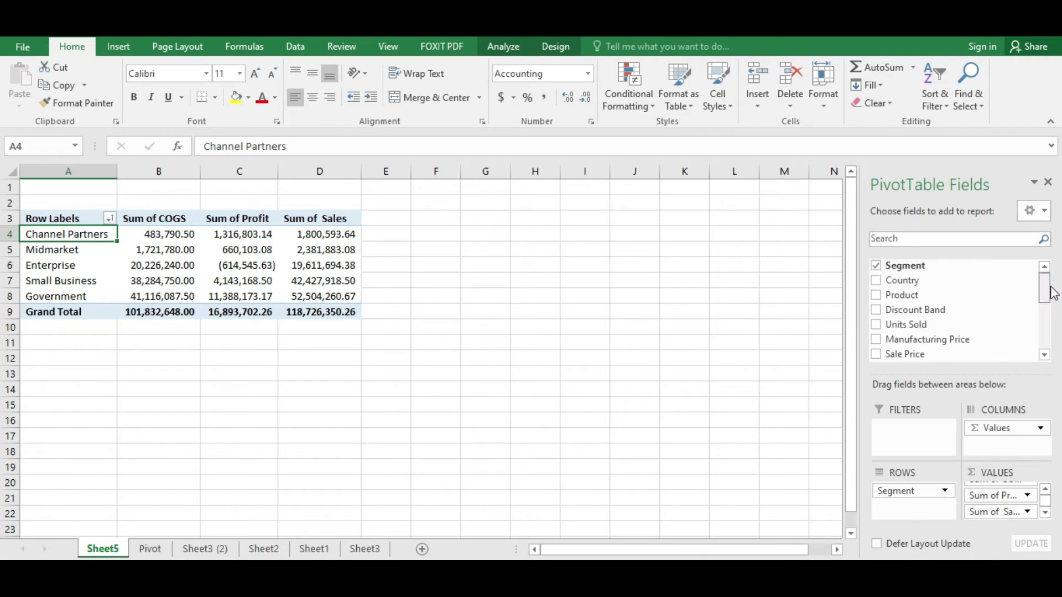
click(880, 268)
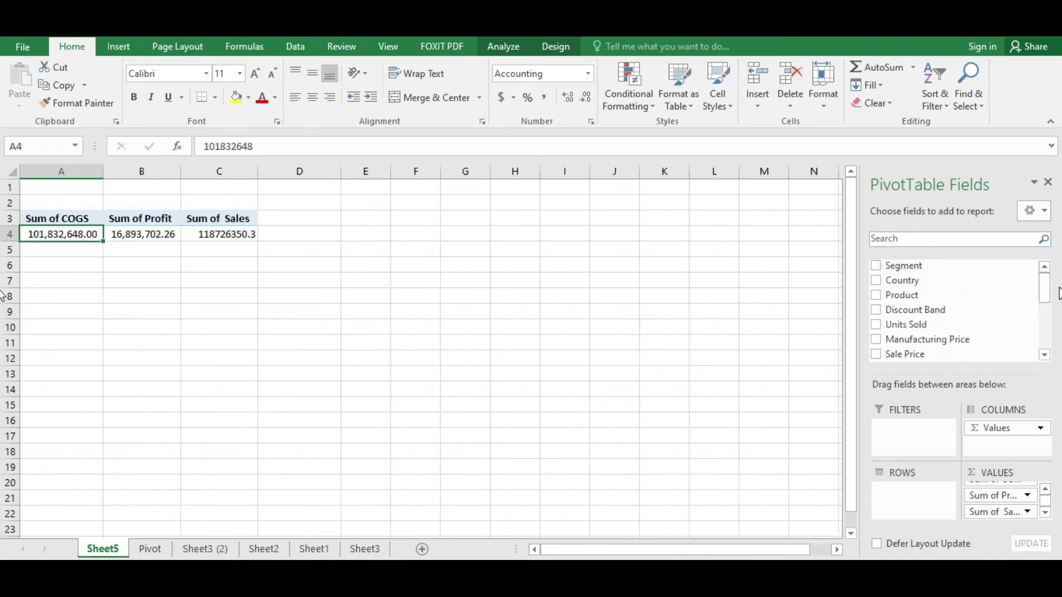
click(878, 281)
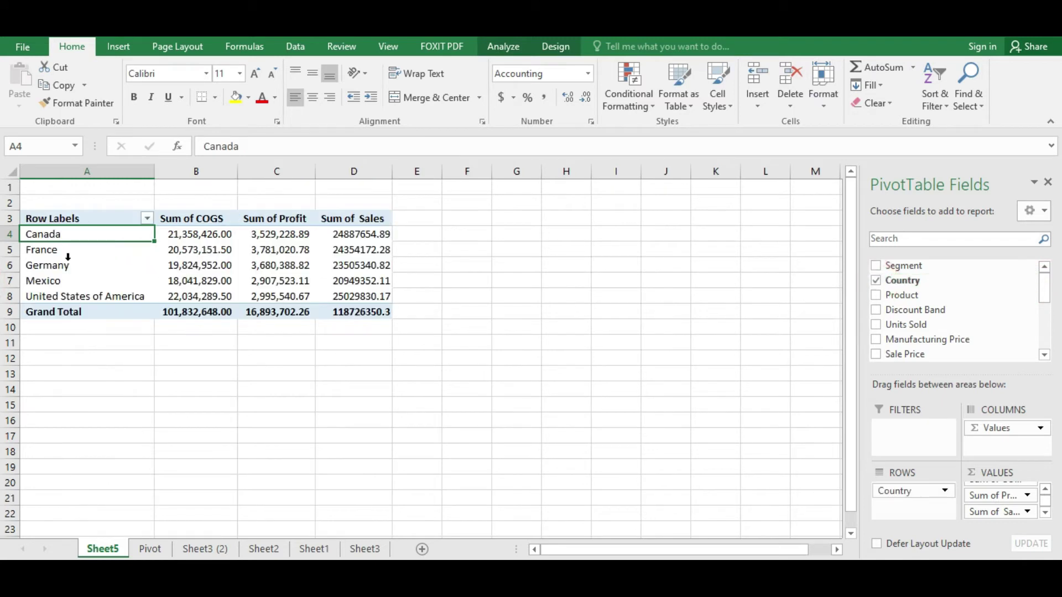
drag(67, 236, 73, 294)
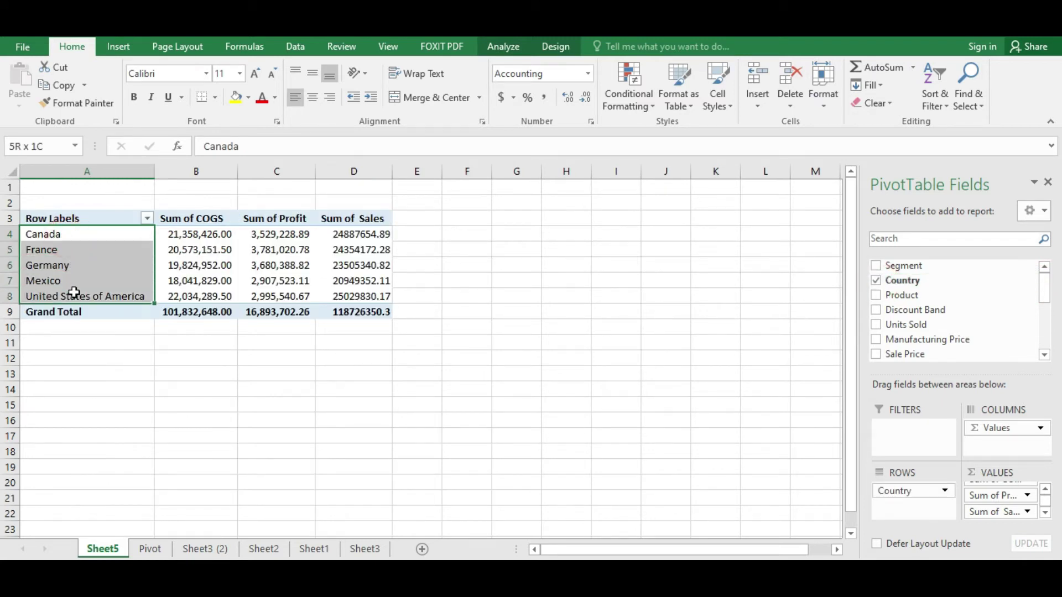
Show the Sales values of the countries as % of Grand Total.
click(347, 237)
right_click(348, 238)
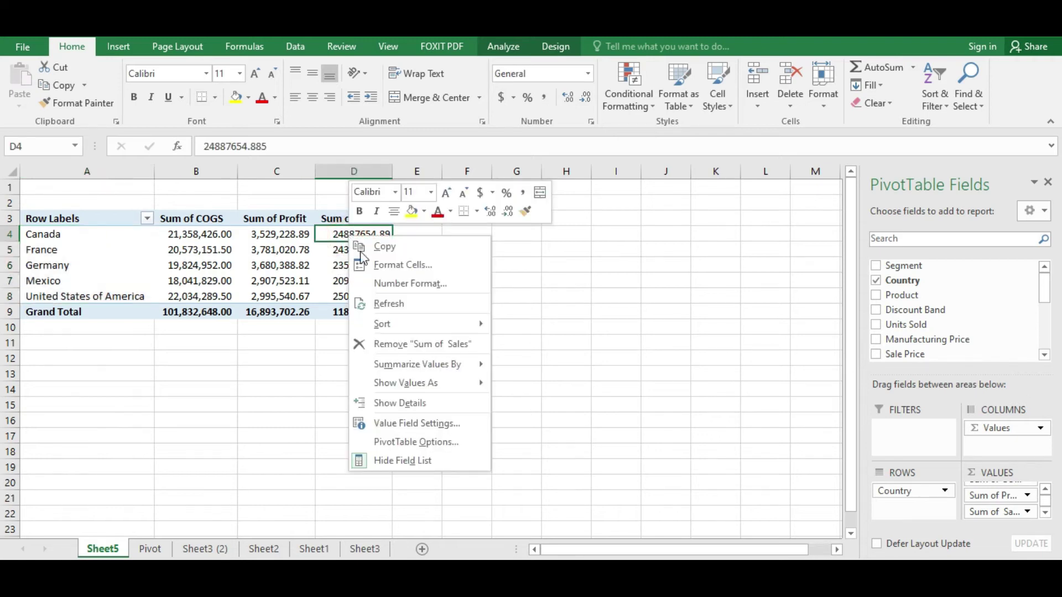
click(475, 393)
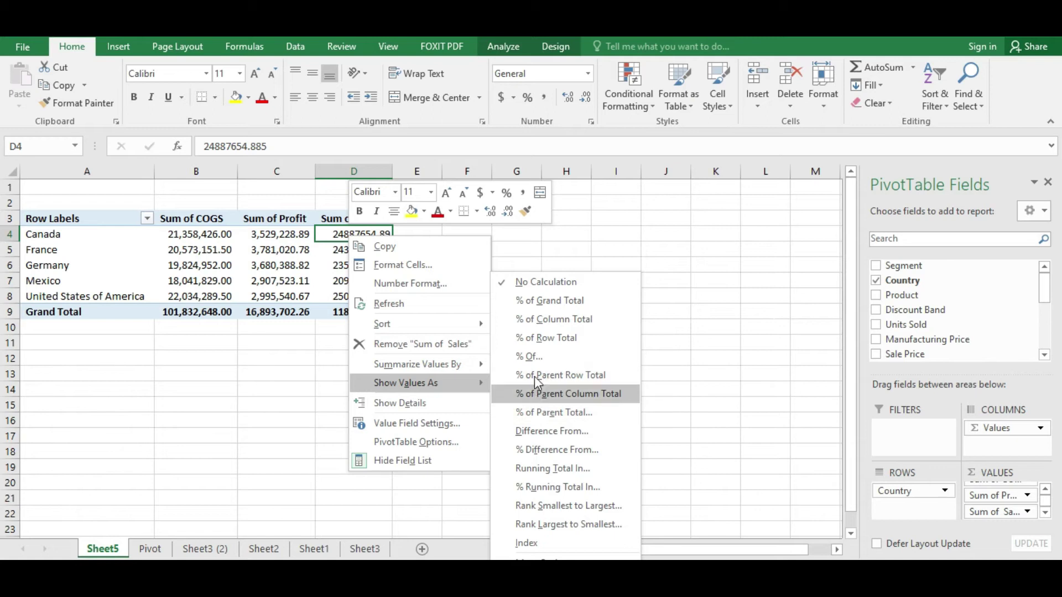
click(544, 304)
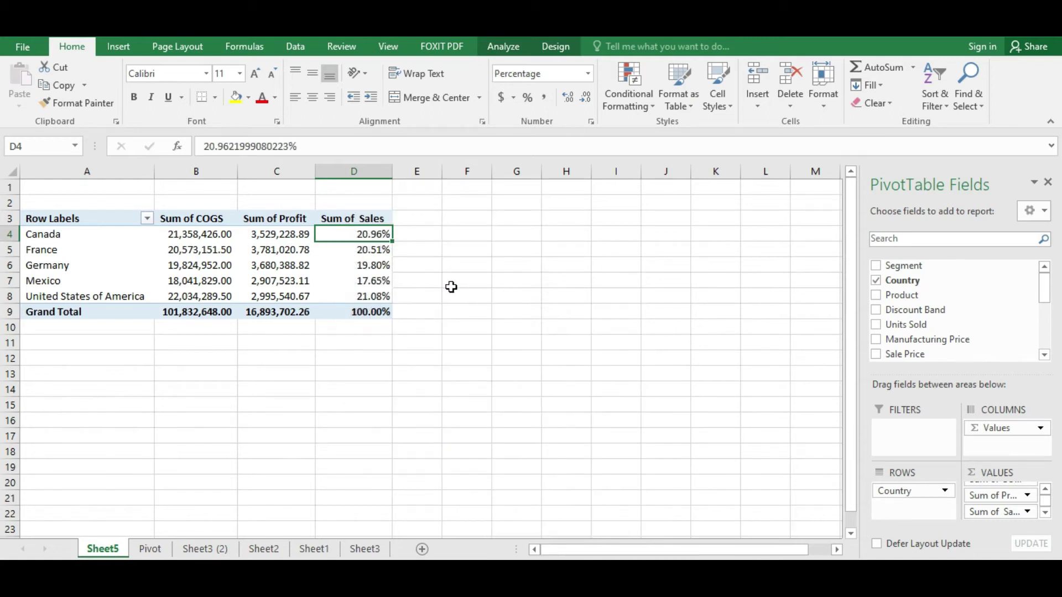
Compare the countries' percentage shares of total sales, including the United States of America, France, Germany and Mexico.
click(369, 297)
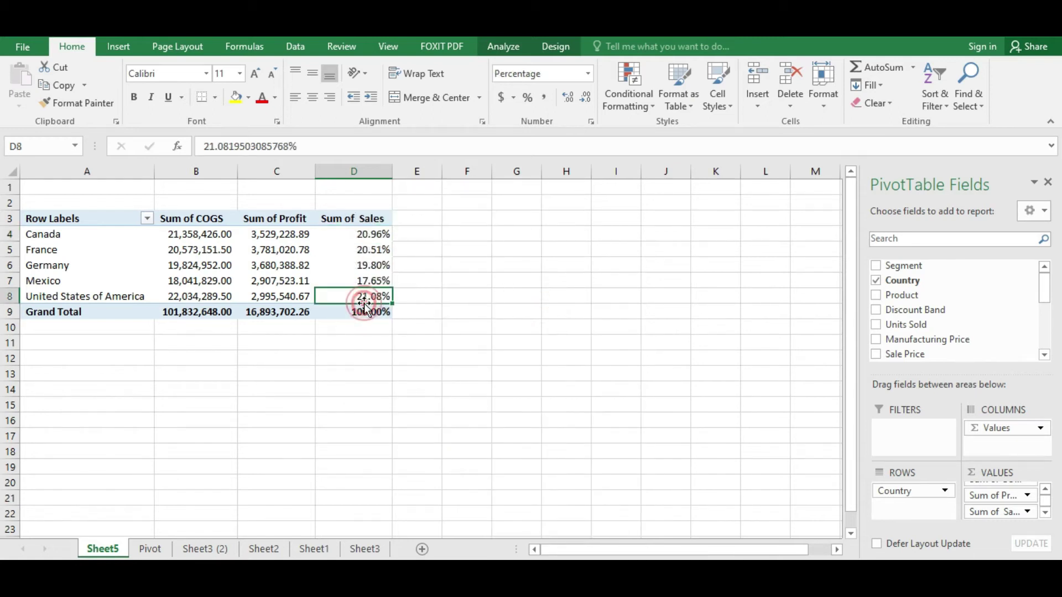
click(12, 296)
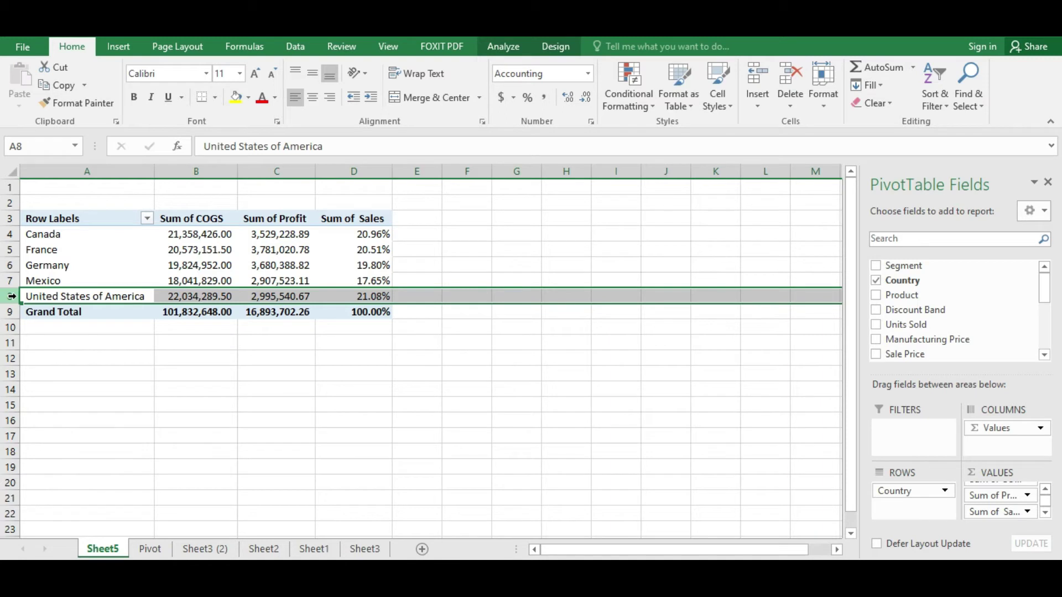
click(11, 249)
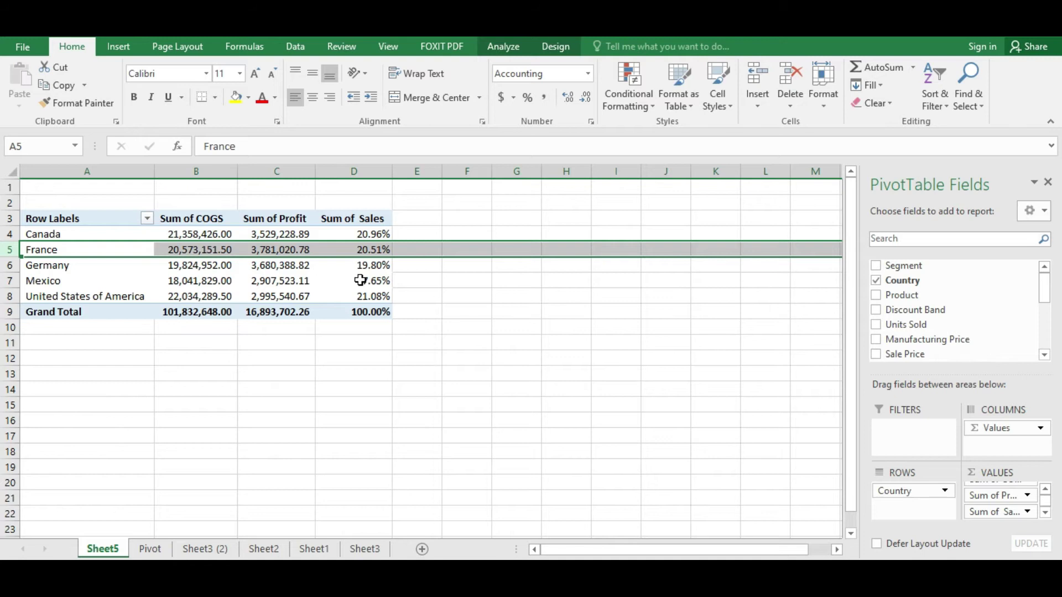
click(369, 266)
drag(11, 266, 11, 281)
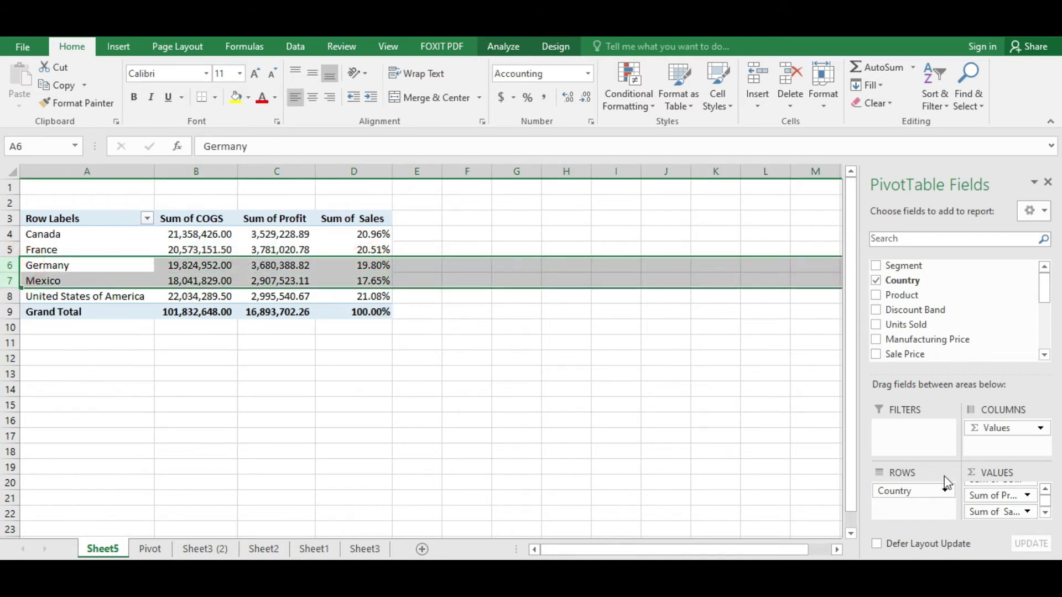
Undo the % of Grand Total display of the countries' Sales values.
click(354, 328)
click(364, 235)
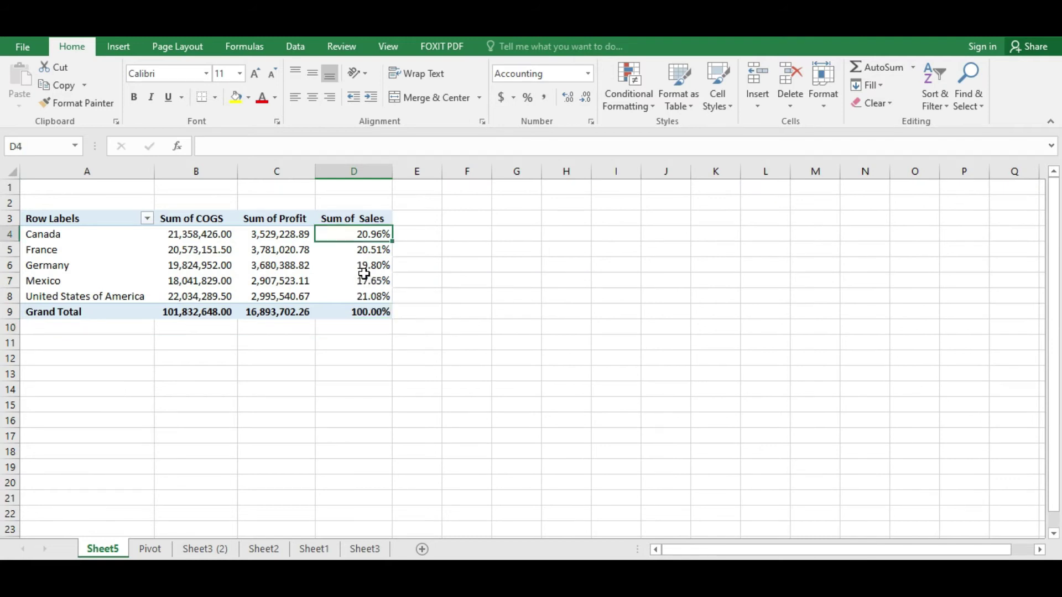
key(ctrl+z)
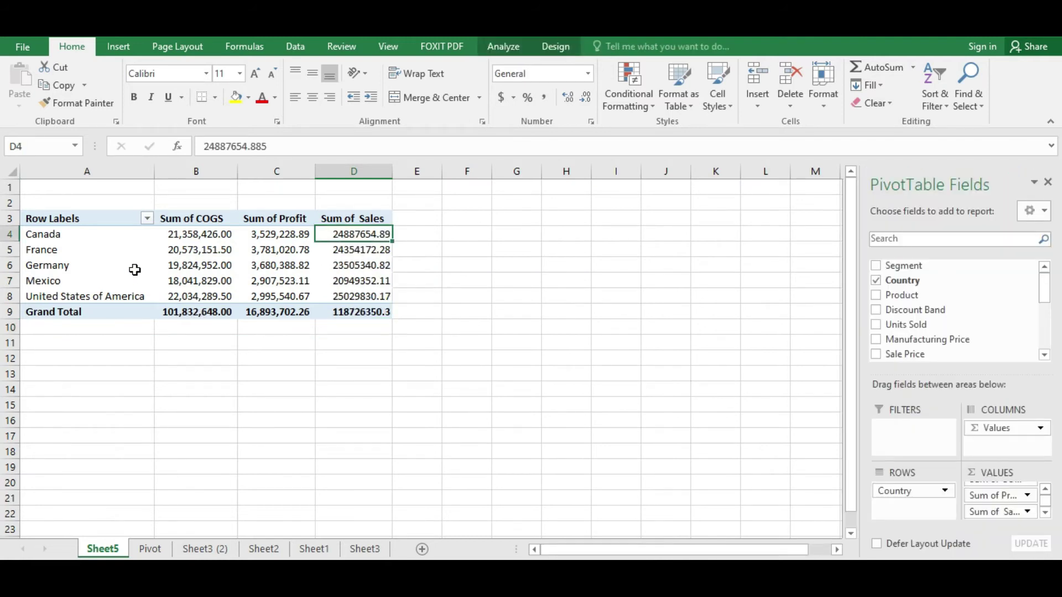
click(119, 279)
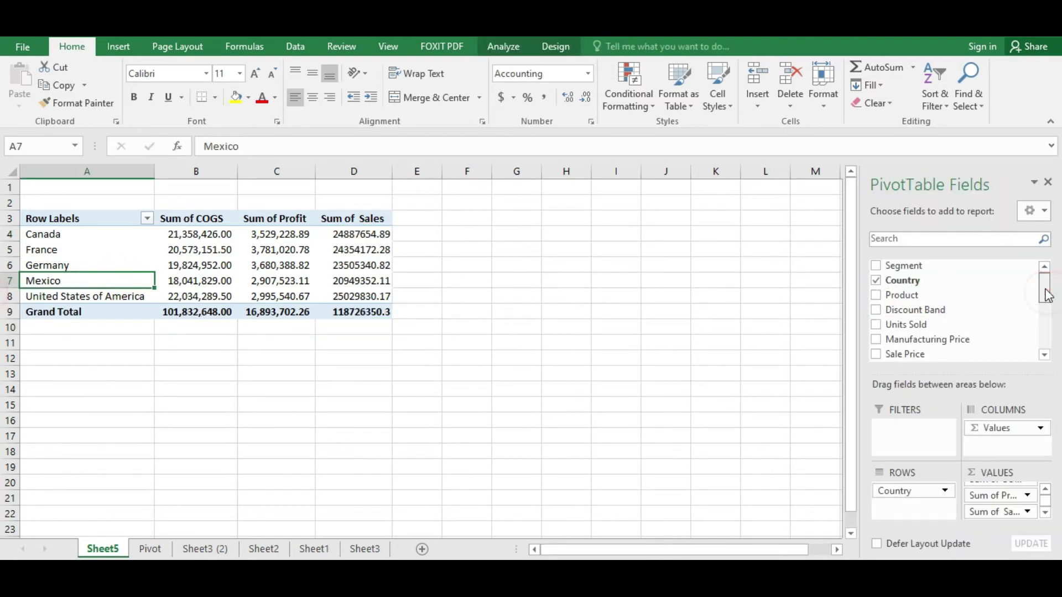
Replace Country with Product as the PivotTable's row field.
click(876, 280)
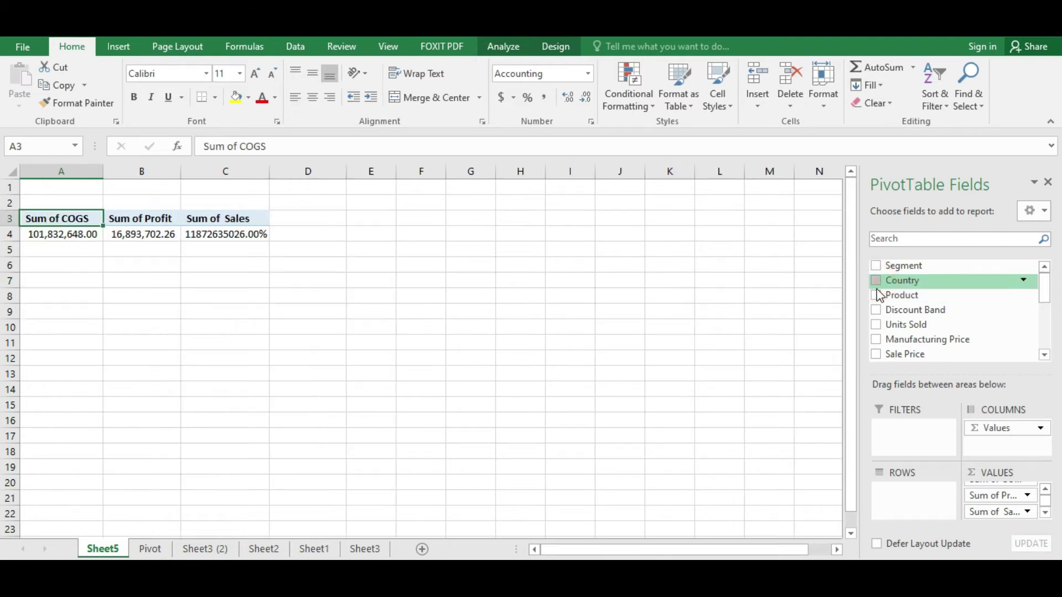
key(ctrl+z)
click(875, 295)
click(875, 281)
click(518, 278)
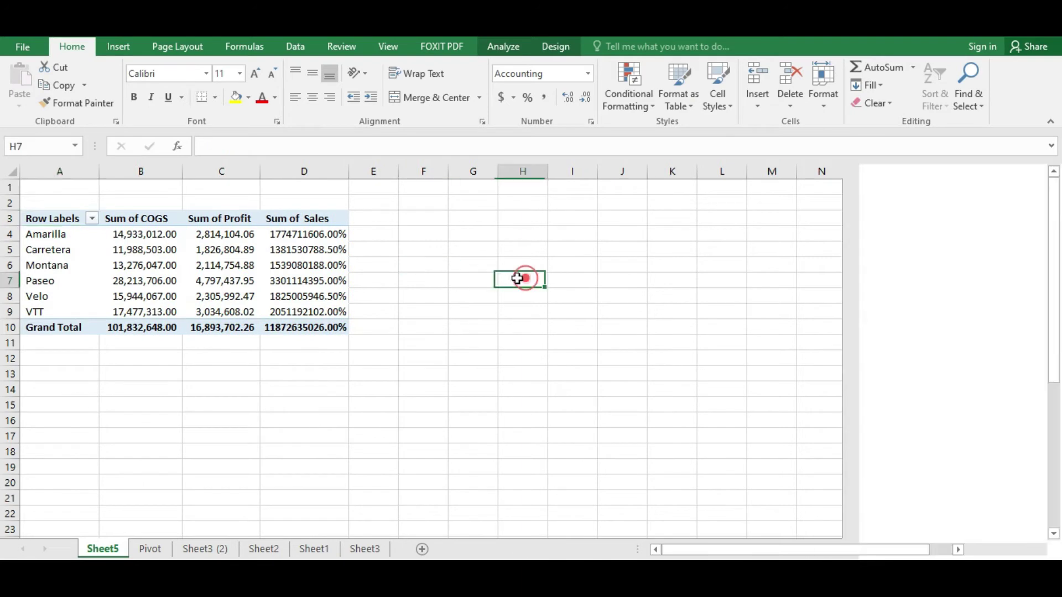
Review the product names listed in the PivotTable's row labels.
click(51, 238)
click(52, 264)
click(52, 297)
click(71, 342)
click(74, 306)
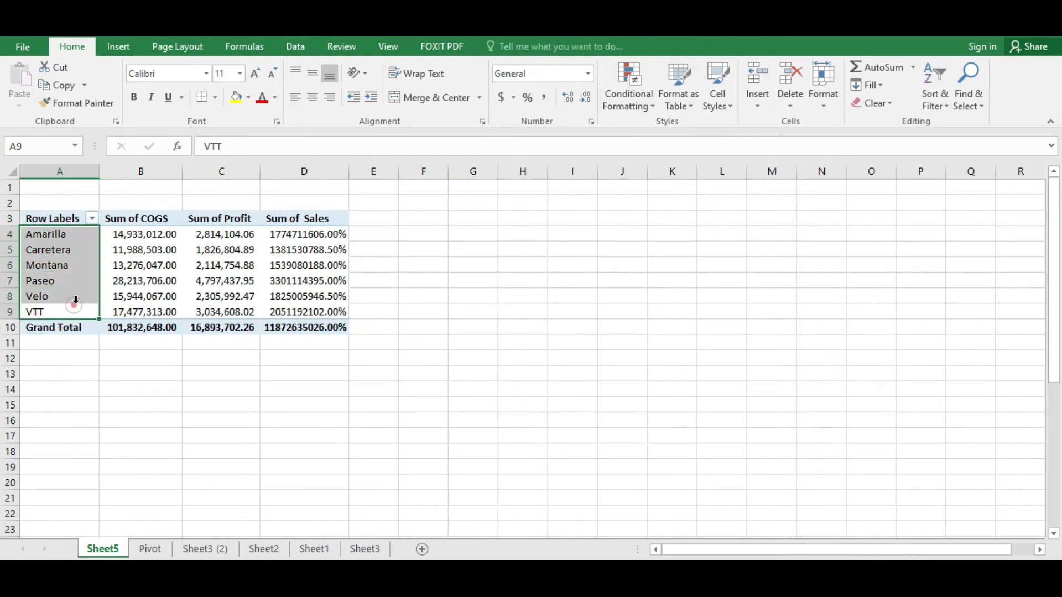
click(90, 276)
click(70, 261)
Set the products' Sum of Sales values to be shown with No Calculation.
click(267, 254)
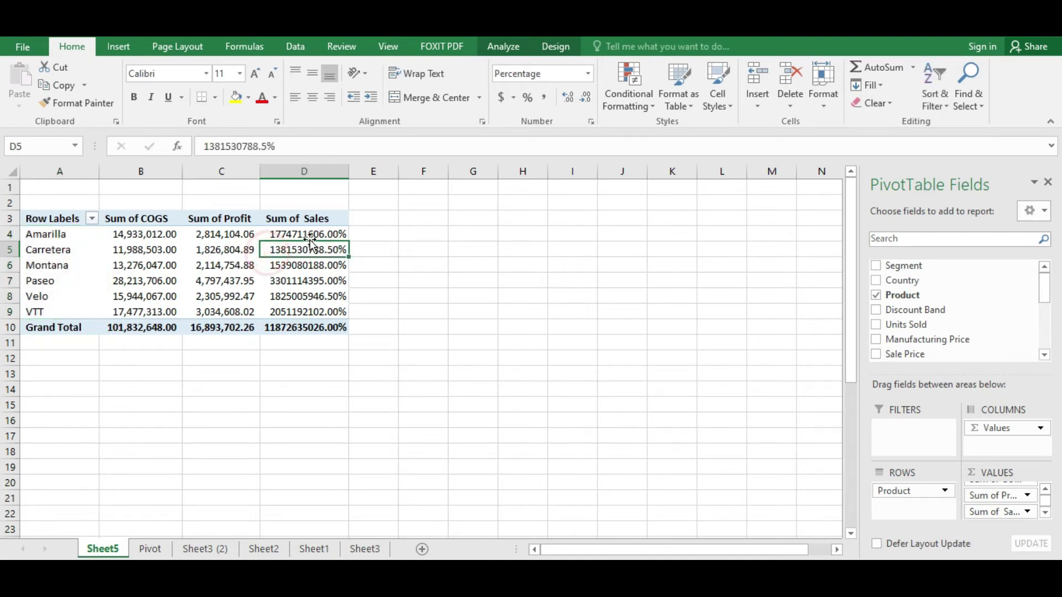
click(309, 265)
right_click(309, 266)
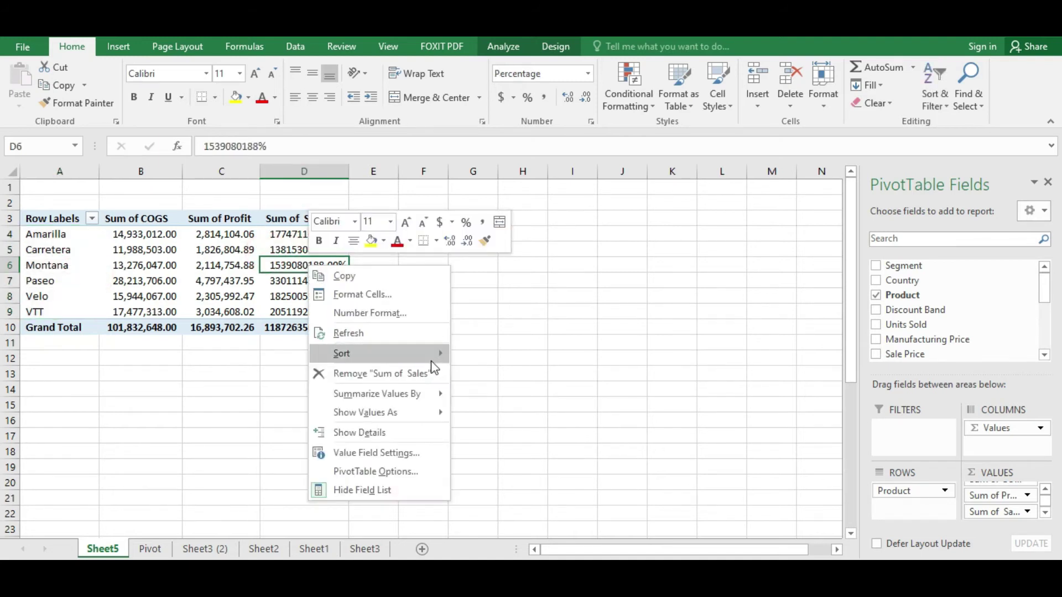
click(431, 412)
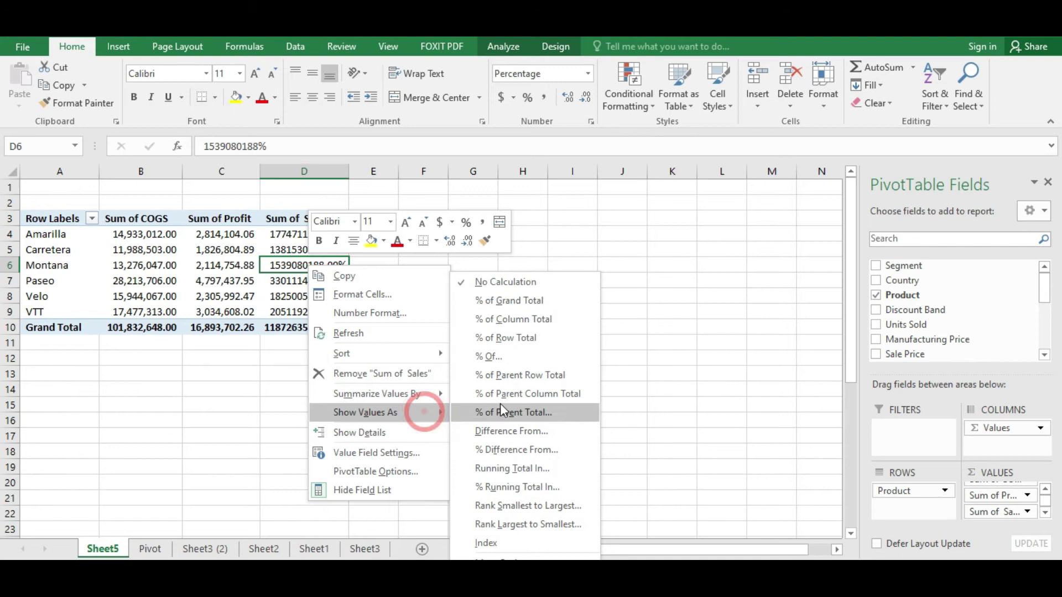
click(484, 281)
click(257, 354)
click(302, 301)
click(316, 262)
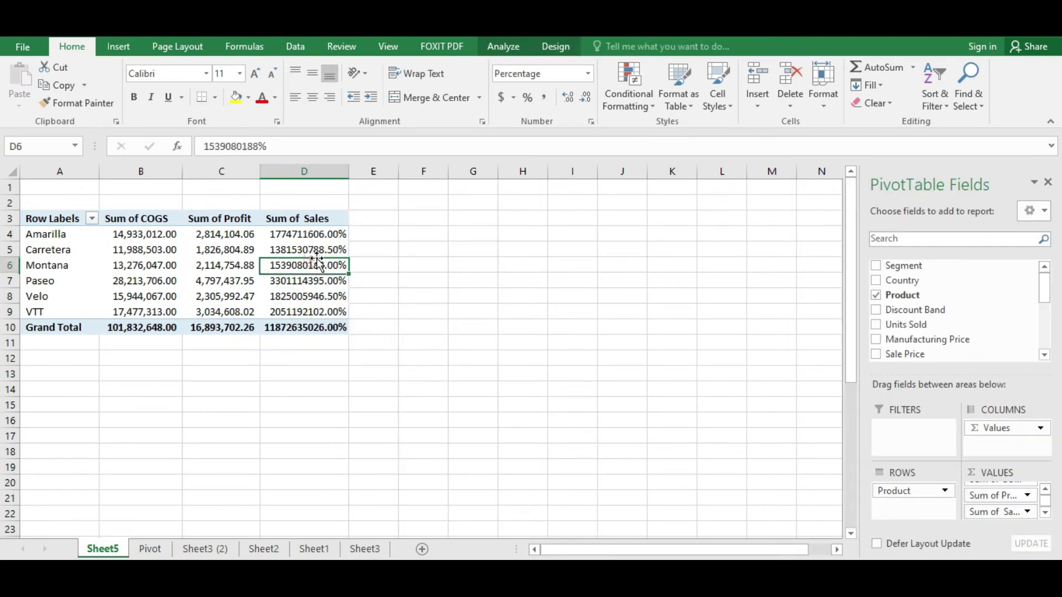
Apply the comma number format to the Sum of Sales column of the product PivotTable.
click(297, 248)
click(303, 295)
click(311, 249)
click(313, 221)
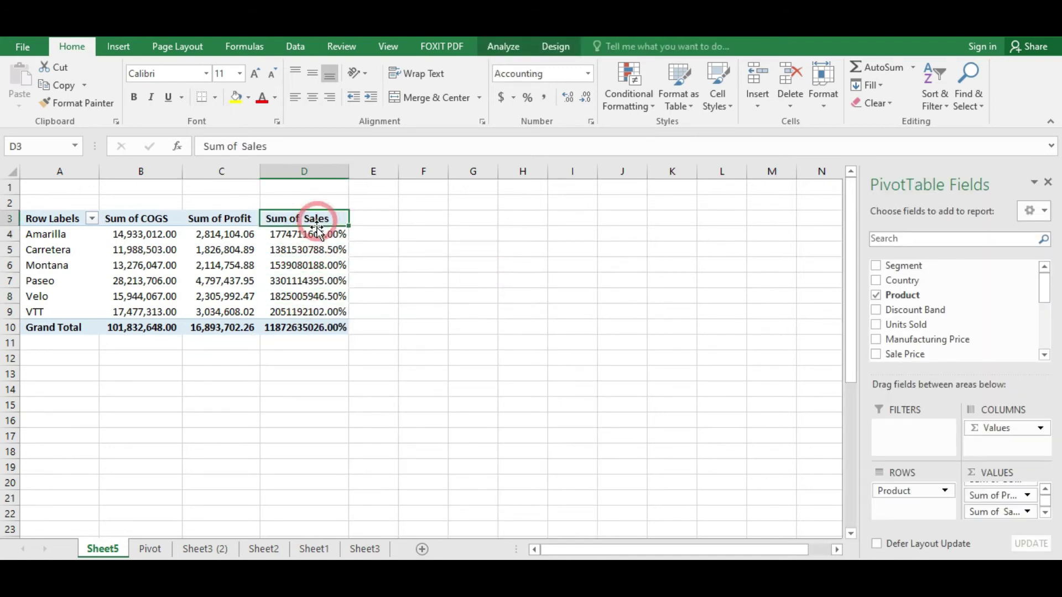
click(308, 162)
click(545, 74)
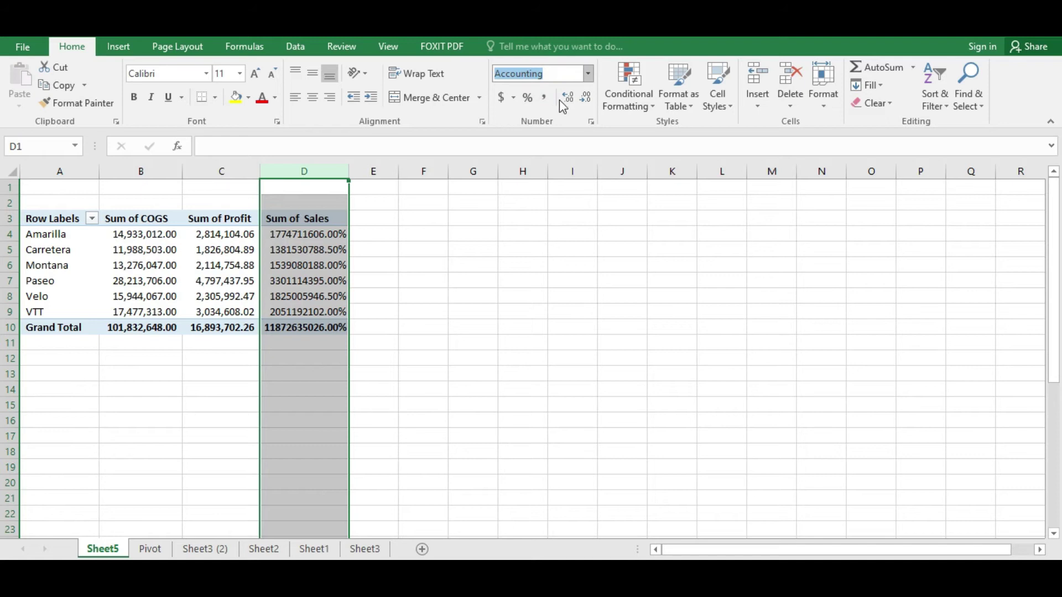
click(545, 97)
click(378, 304)
click(304, 266)
Extract the source records behind Amarilla's Sum of Sales to a new sheet and return to Sheet5.
click(299, 233)
double_click(299, 233)
click(308, 294)
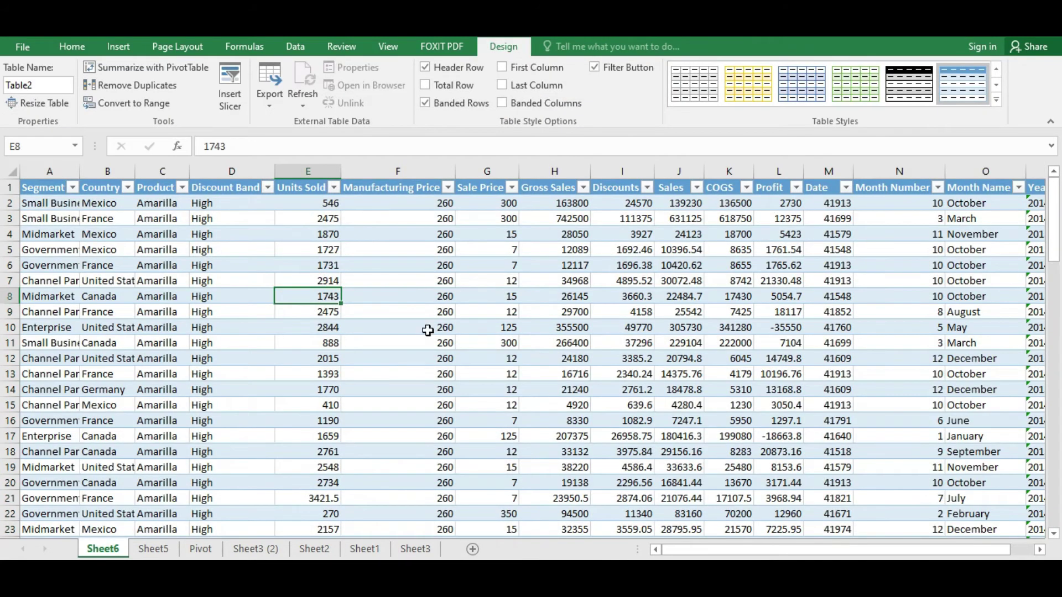
click(153, 548)
click(332, 386)
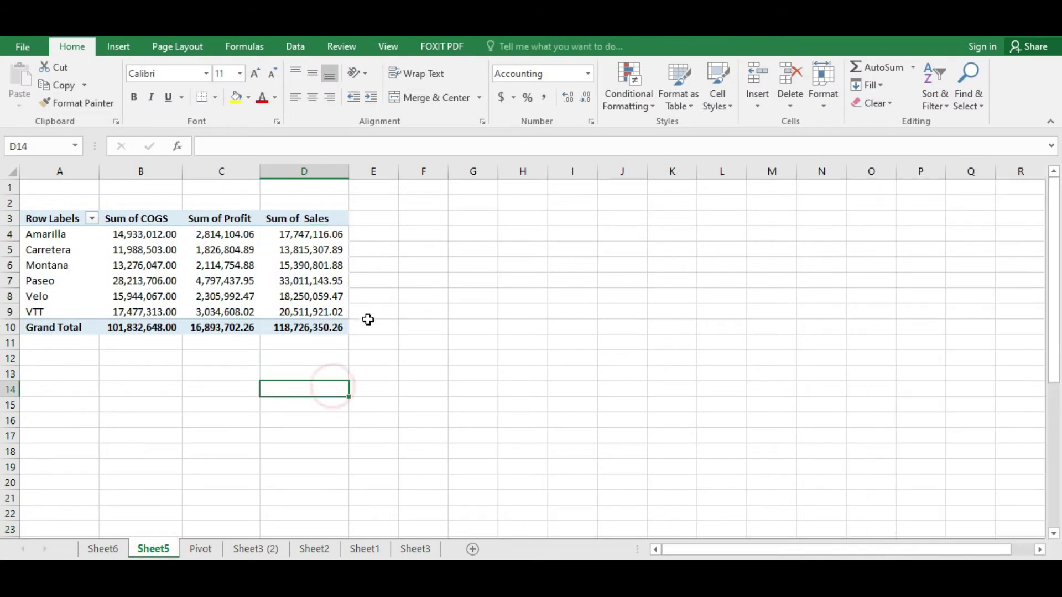
Replace Product with Segment as the PivotTable's row field.
click(333, 272)
click(309, 235)
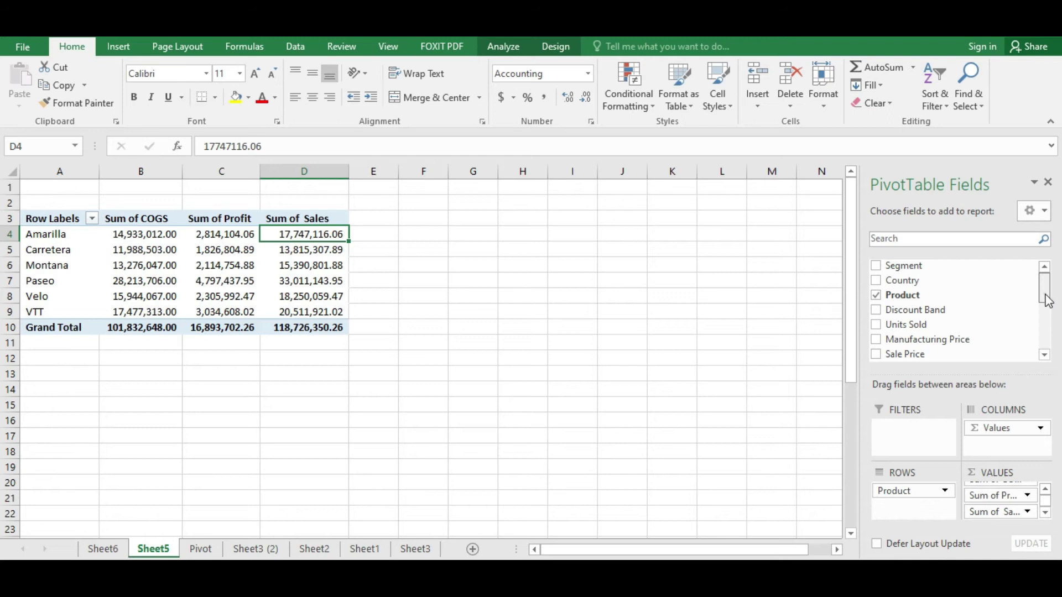
scroll(1049, 300, down, 1)
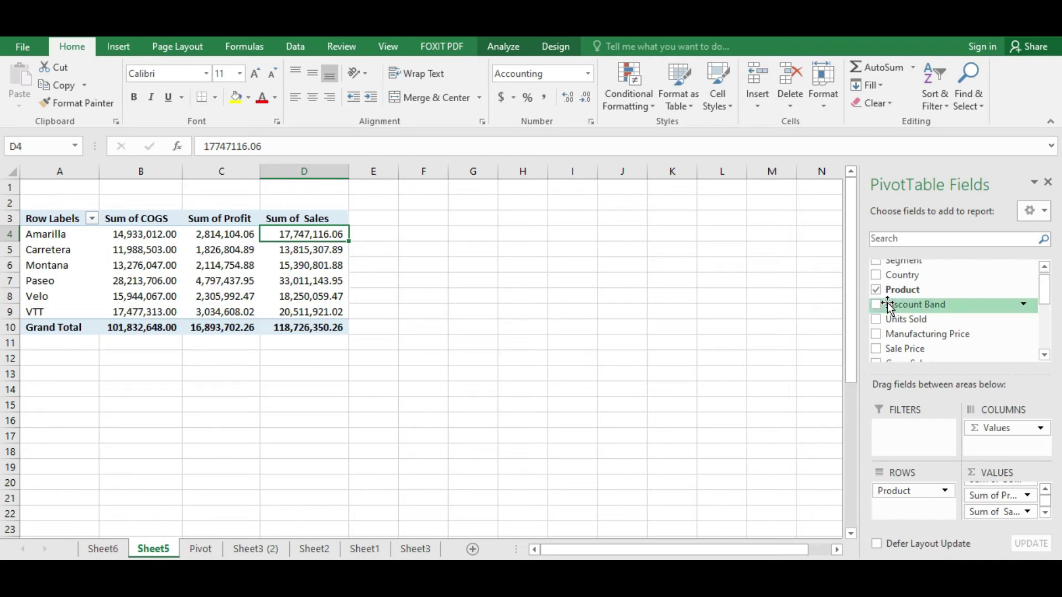
click(876, 290)
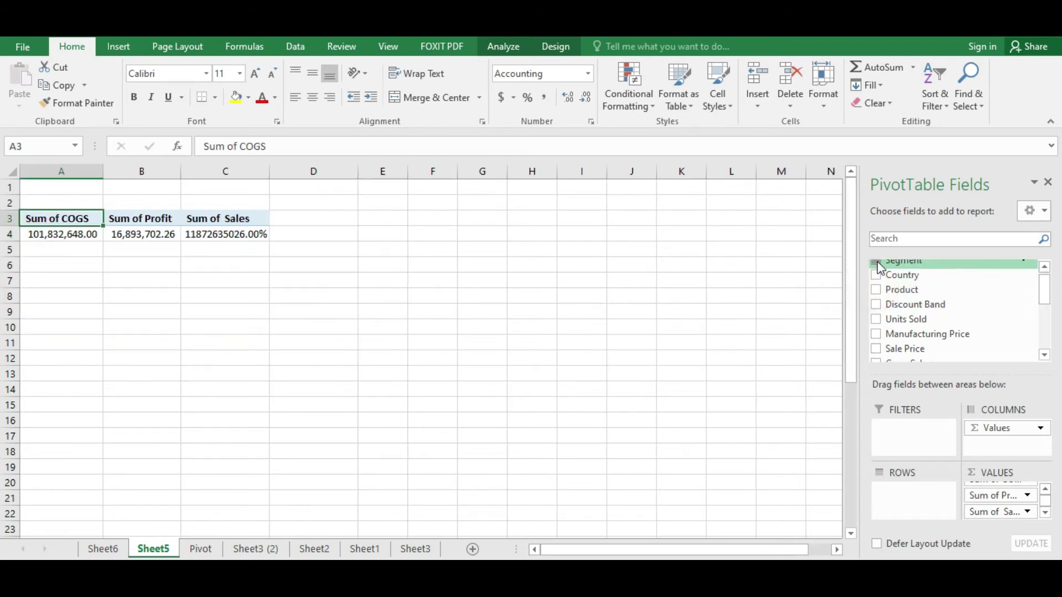
click(876, 261)
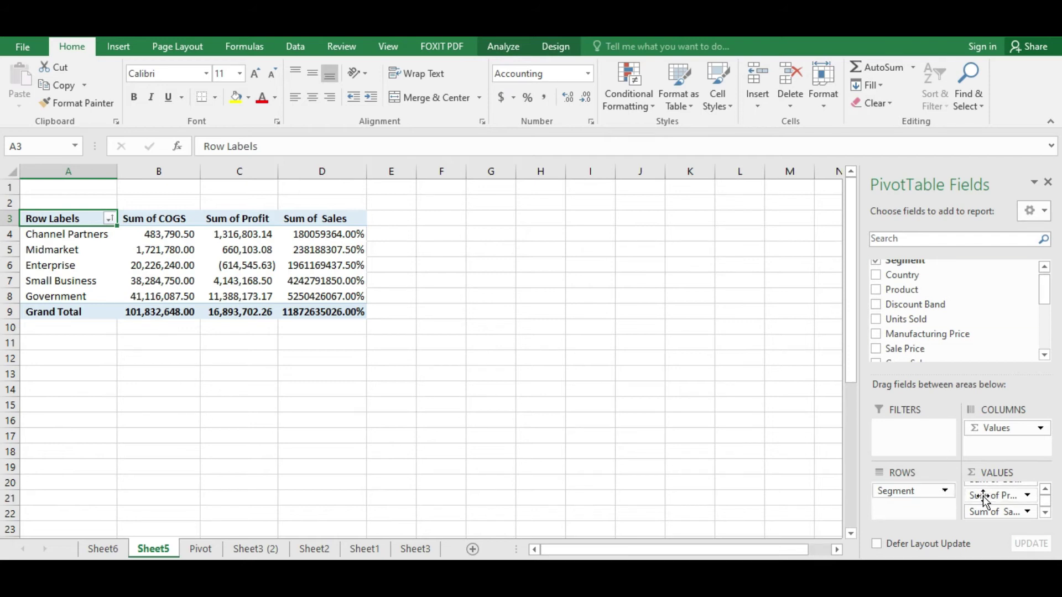
Add the Country field to the PivotTable as a report filter above the segment rows.
drag(1045, 289, 1044, 281)
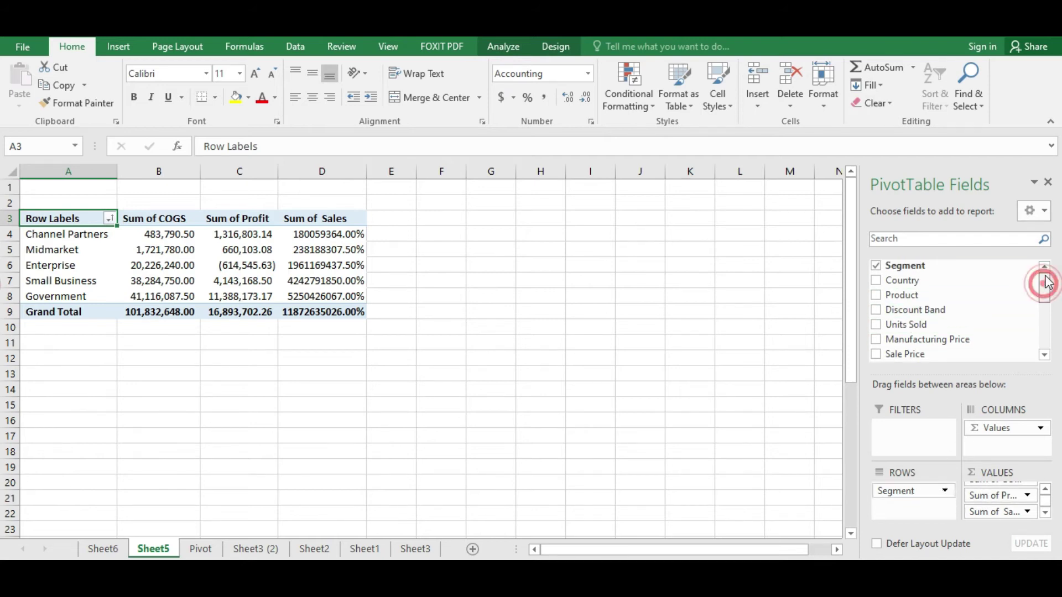
click(876, 280)
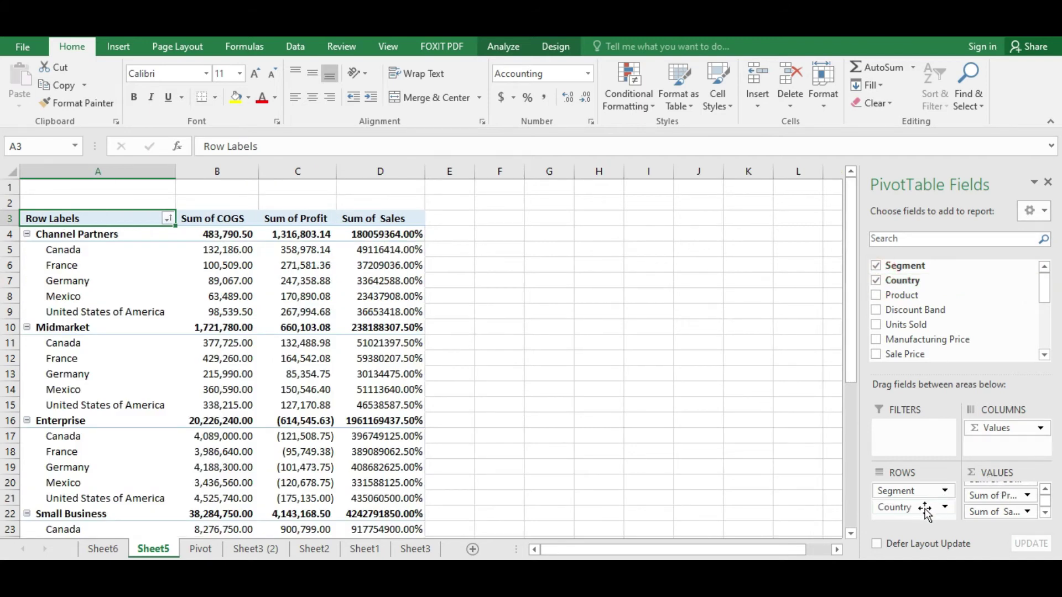
drag(926, 509, 907, 428)
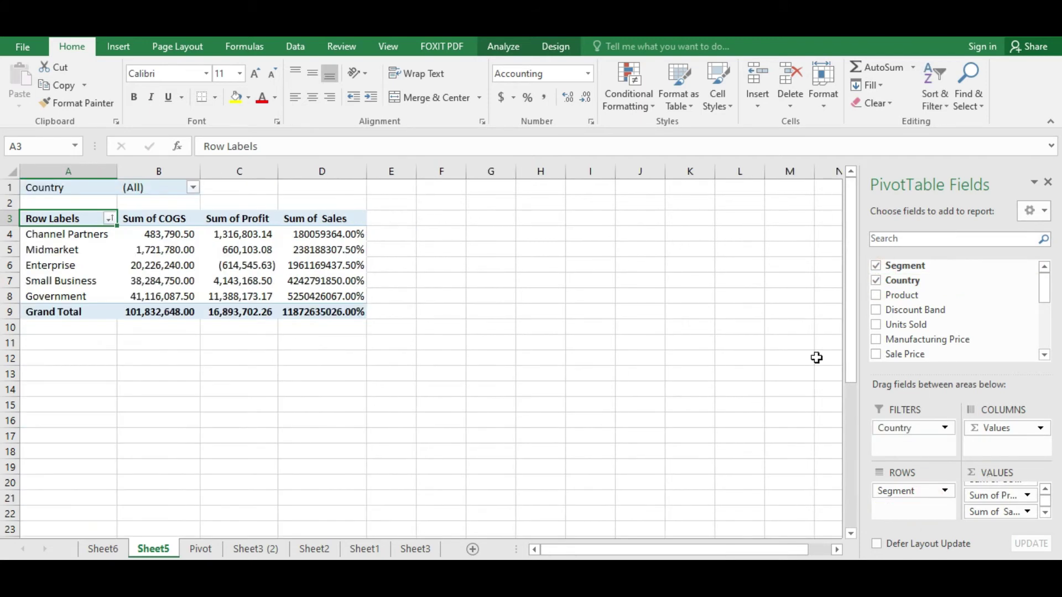
click(144, 402)
Filter the PivotTable to Canada and check the segments' COGS values.
click(187, 188)
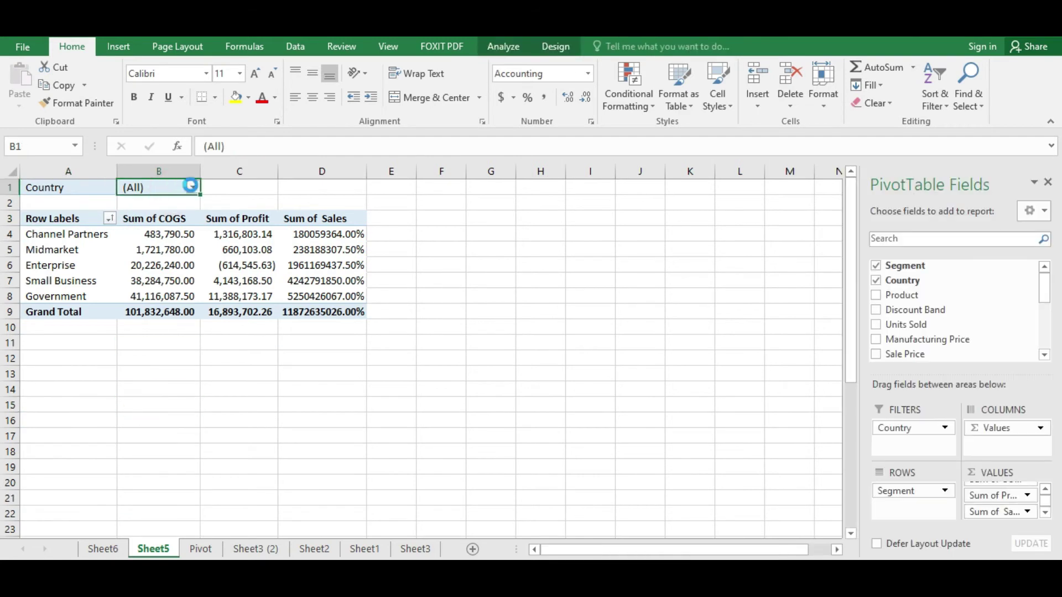
click(192, 187)
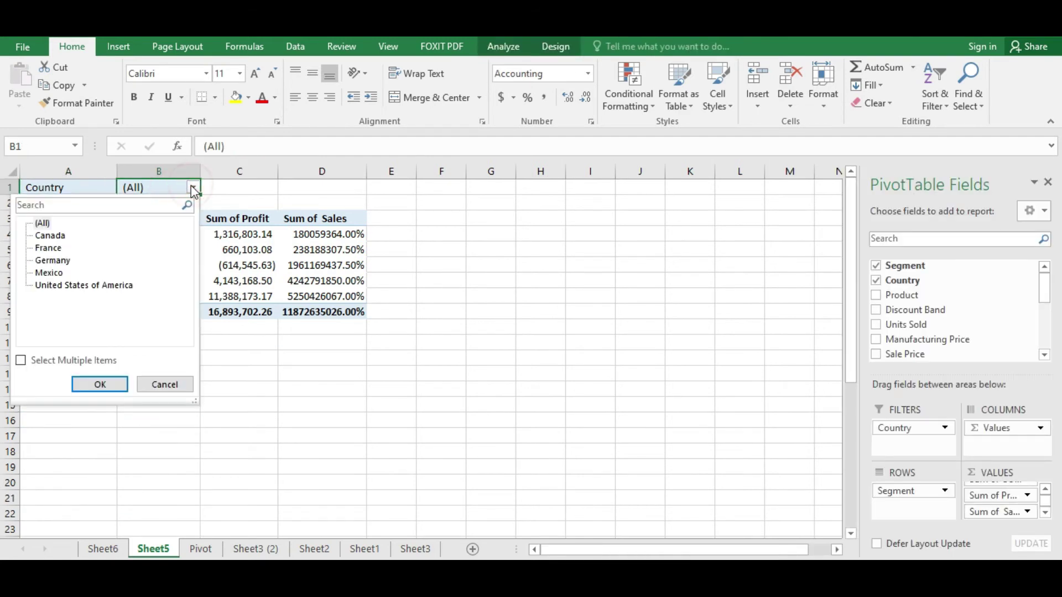
click(43, 235)
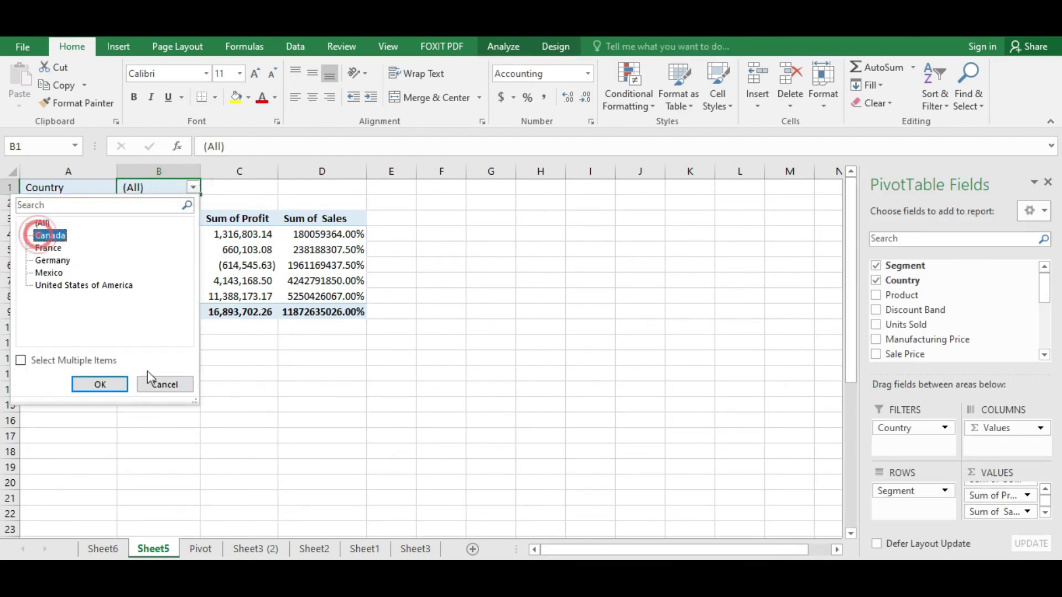
click(107, 386)
click(143, 311)
drag(148, 253, 147, 242)
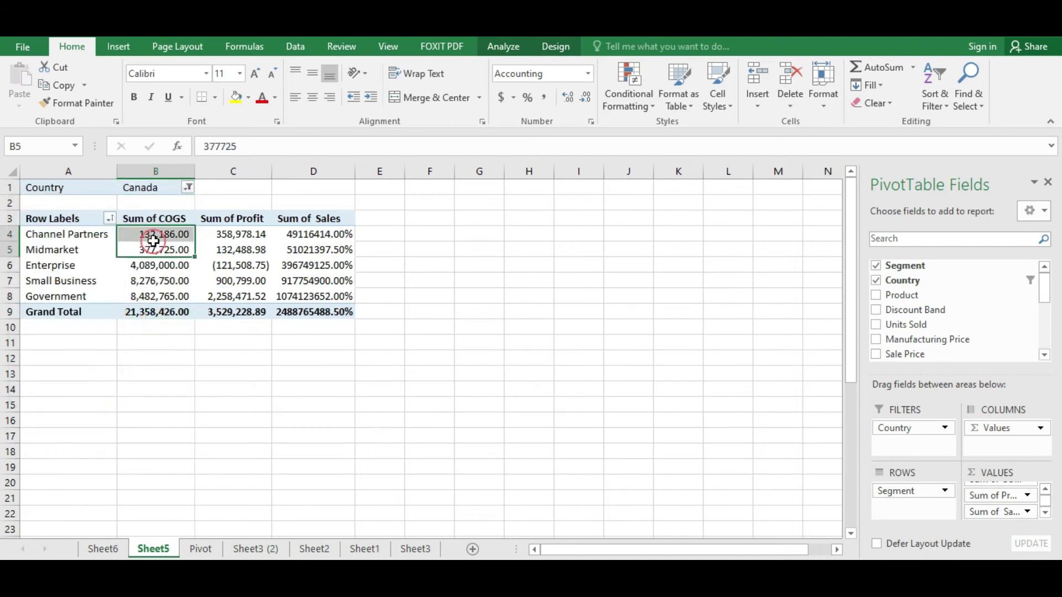
click(162, 281)
click(145, 248)
click(160, 237)
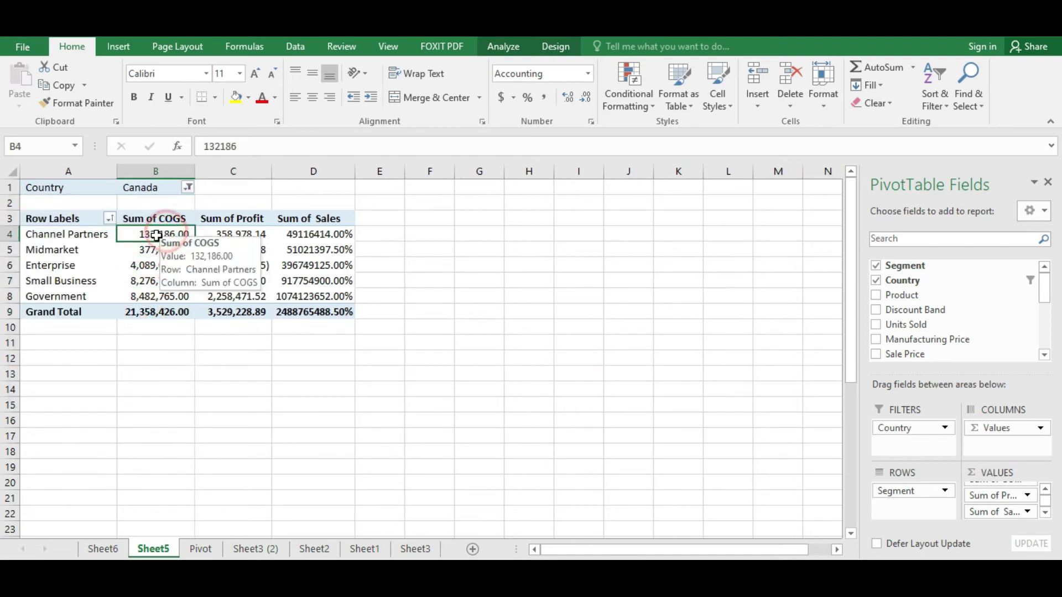
Apply the comma number format to the Sum of Sales column of the Canada-filtered PivotTable.
click(339, 236)
click(313, 171)
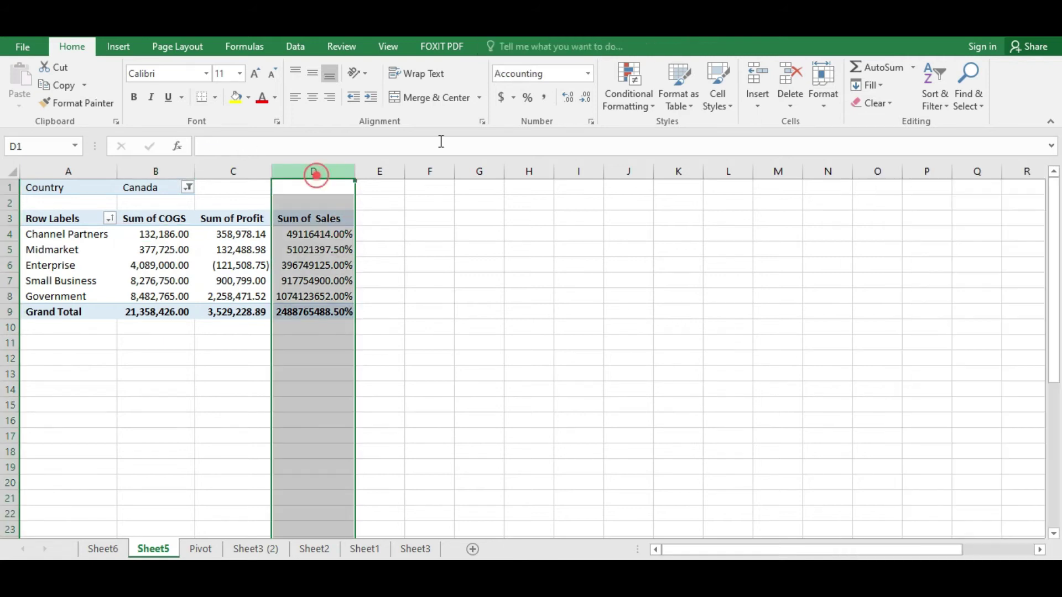
click(544, 98)
click(321, 328)
click(308, 266)
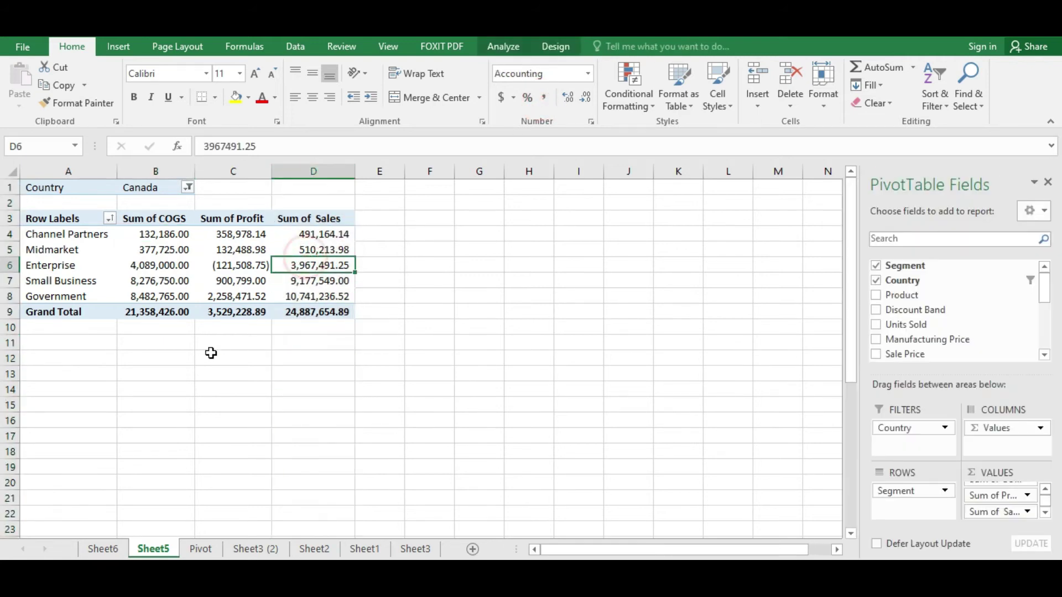
Change the Country report filter to Mexico.
click(110, 280)
click(187, 189)
click(44, 273)
click(95, 384)
click(197, 368)
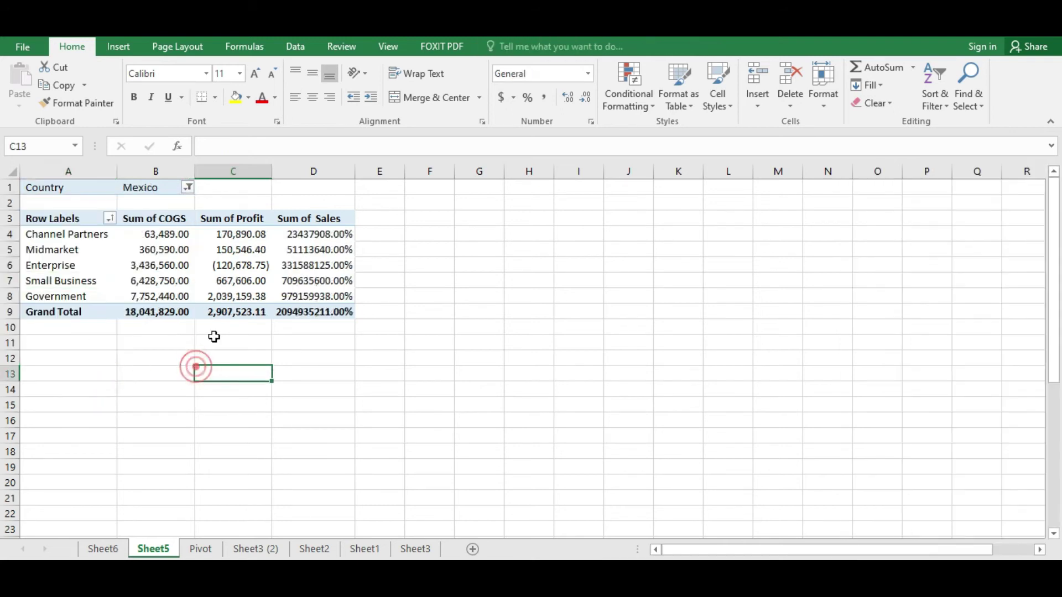
Apply the comma number format to Mexico's Sum of Sales column and check the segment figures.
click(330, 172)
click(545, 97)
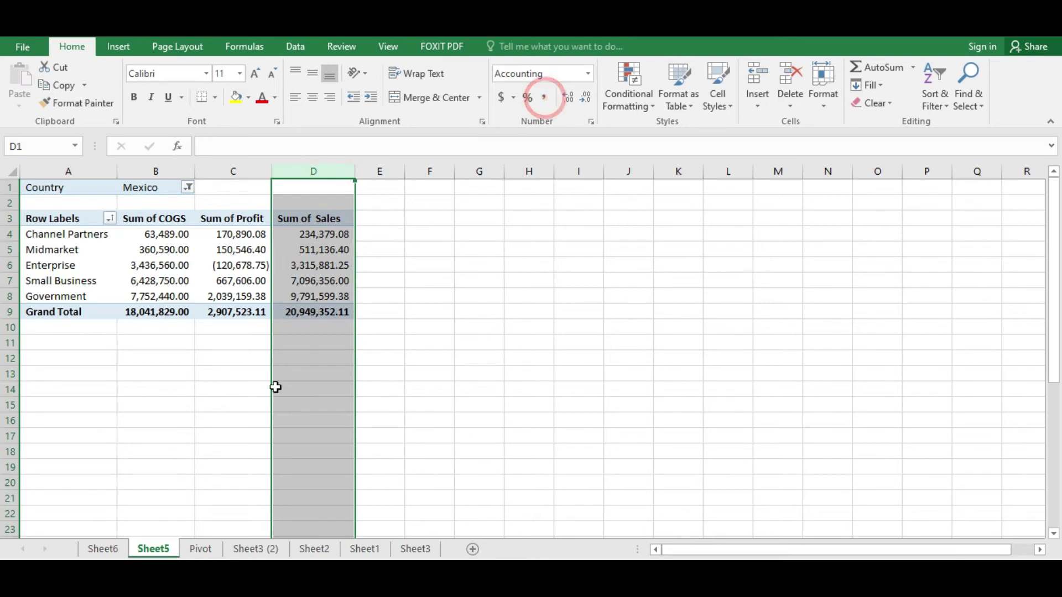
click(277, 388)
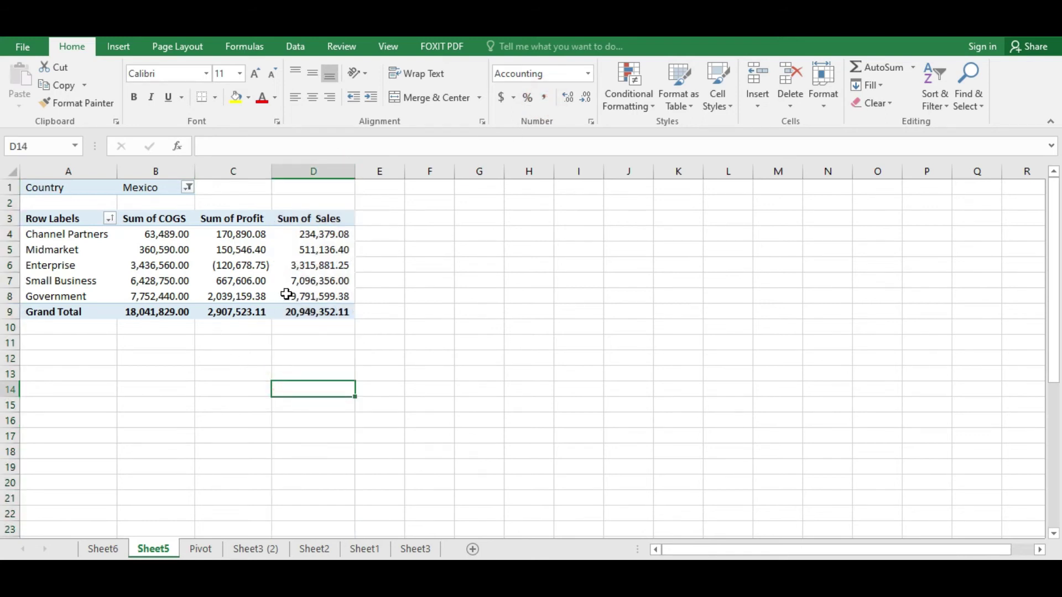
click(301, 268)
click(321, 235)
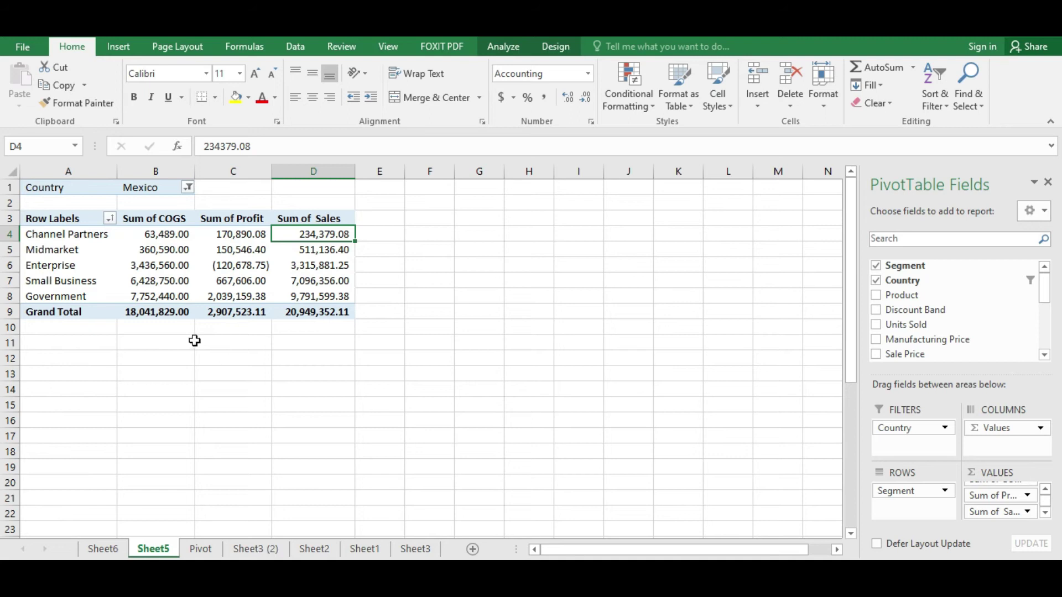
mouse_move(190, 300)
click(73, 243)
click(282, 312)
click(283, 265)
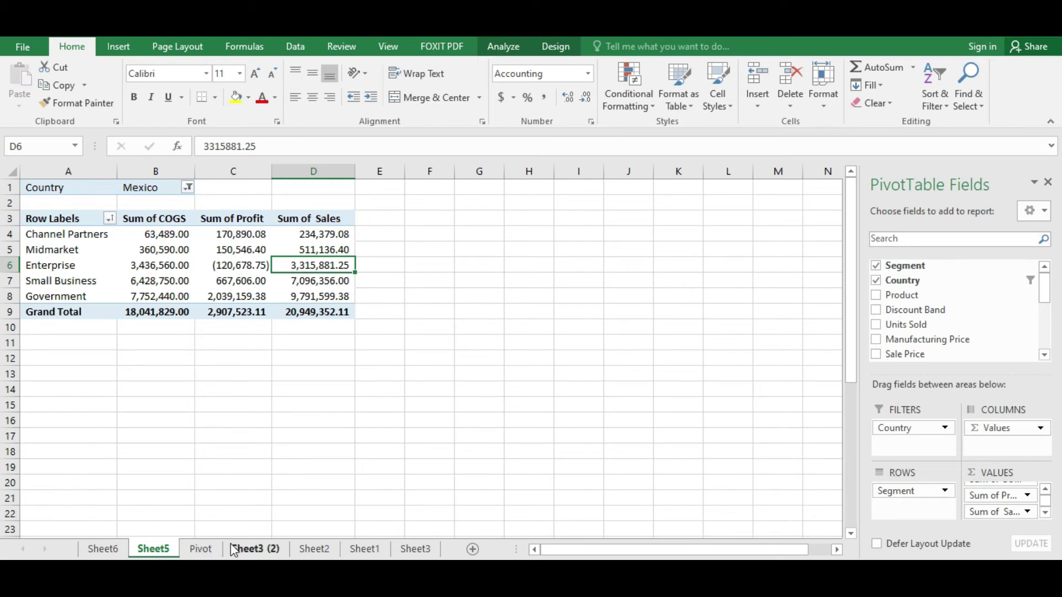
Go to the source data on the Pivot sheet and move up through the Segment column's records toward the header row.
click(203, 549)
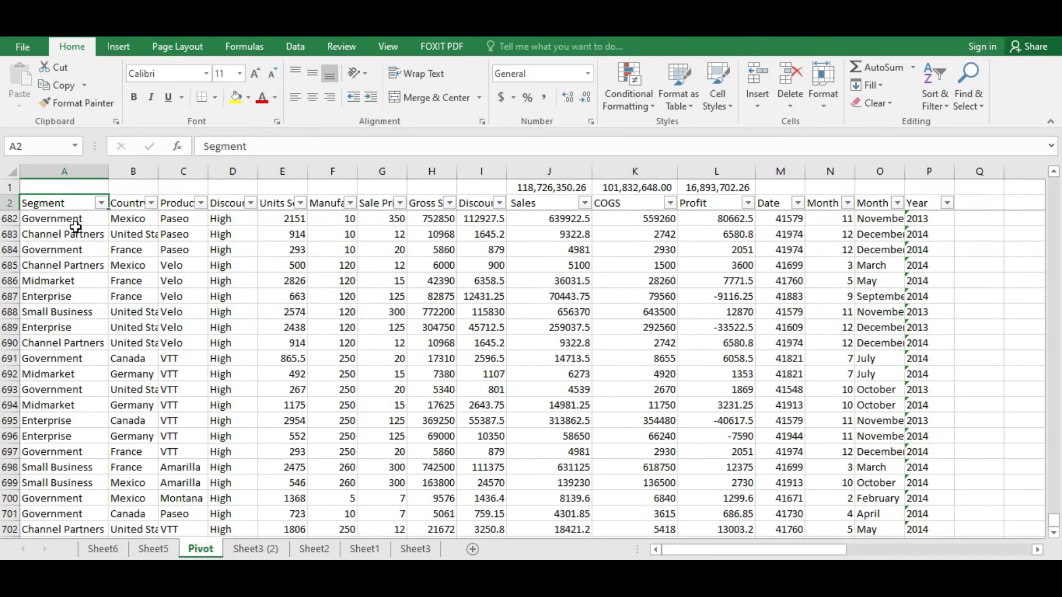
drag(75, 227, 76, 223)
key(Up)
key(Up)
key(Up)
key(Up)
key(Up)
key(Up)
key(Up)
key(Up)
key(Up)
key(Up)
key(Up)
key(Up)
key(Up)
key(Up)
key(Up)
key(Up)
key(Up)
key(Up)
key(Up)
key(Up)
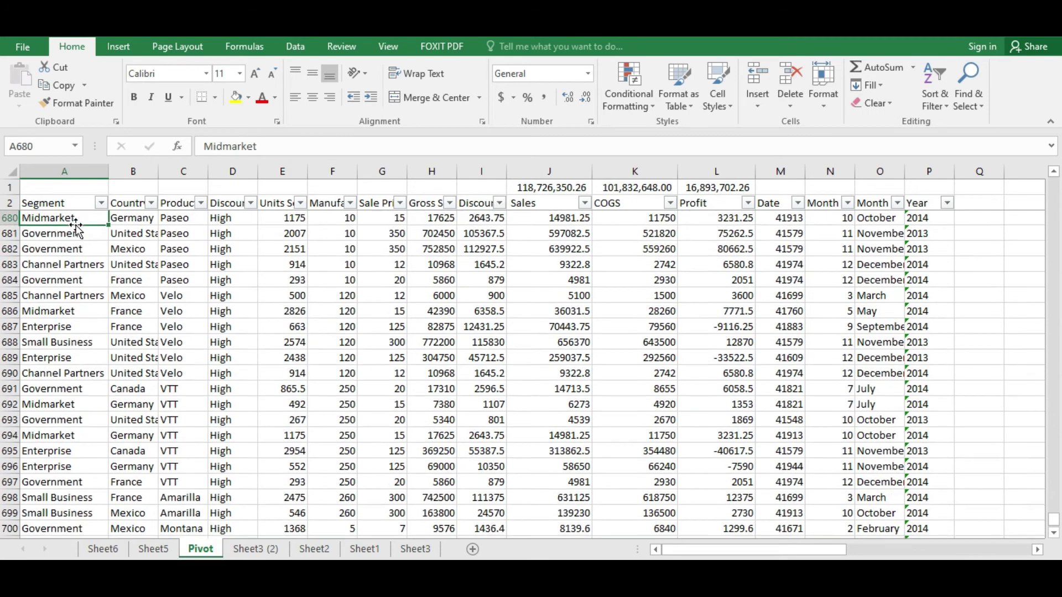
key(Up)
key(Up)
key(Up)
key(Up)
key(Up)
key(Up)
key(Up)
key(Up)
key(Up)
key(Up)
key(Up)
key(Up)
key(Up)
key(Up)
key(Up)
key(Up)
key(Up)
key(Up)
key(Up)
key(Up)
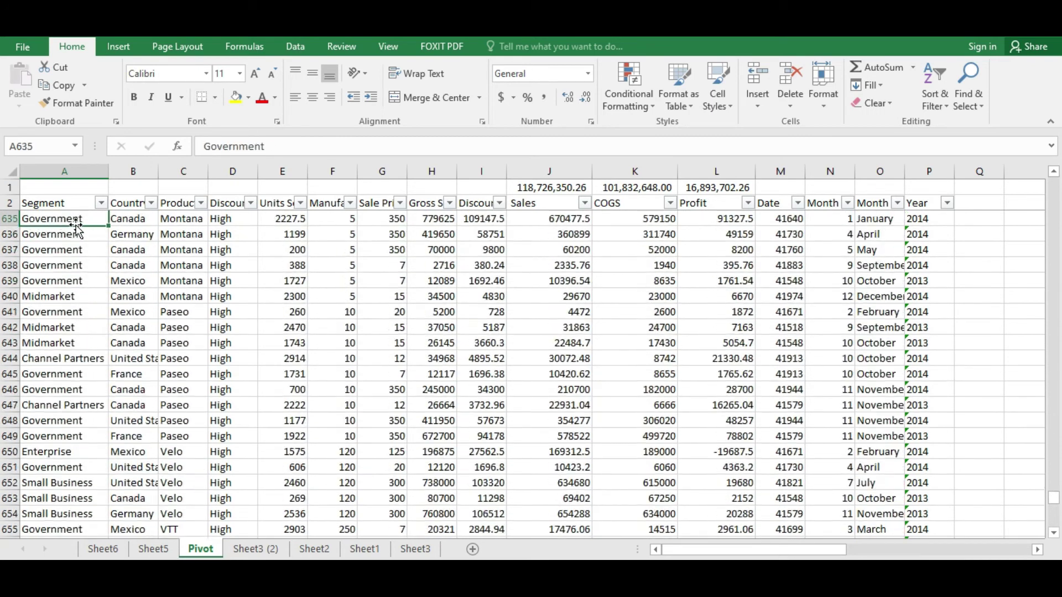
key(Up)
key(Up)
key(Up)
key(Up)
key(Up)
key(Up)
key(Up)
key(Up)
key(Up)
key(Up)
key(Up)
key(Up)
key(Up)
key(Up)
key(Up)
key(Up)
key(Up)
key(Up)
key(Up)
key(Up)
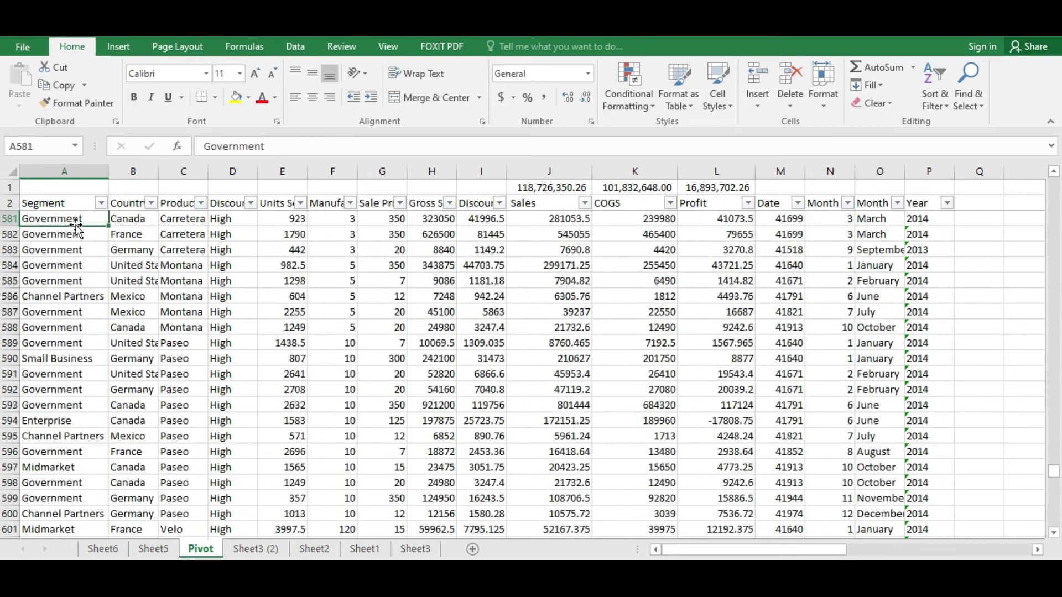
key(Up)
key(Up)
key(Up)
key(Up)
key(Up)
key(Up)
key(Up)
key(Up)
key(Up)
key(Up)
key(Up)
key(Up)
key(Up)
key(Up)
key(Up)
key(Up)
key(Up)
key(Up)
key(Up)
key(Up)
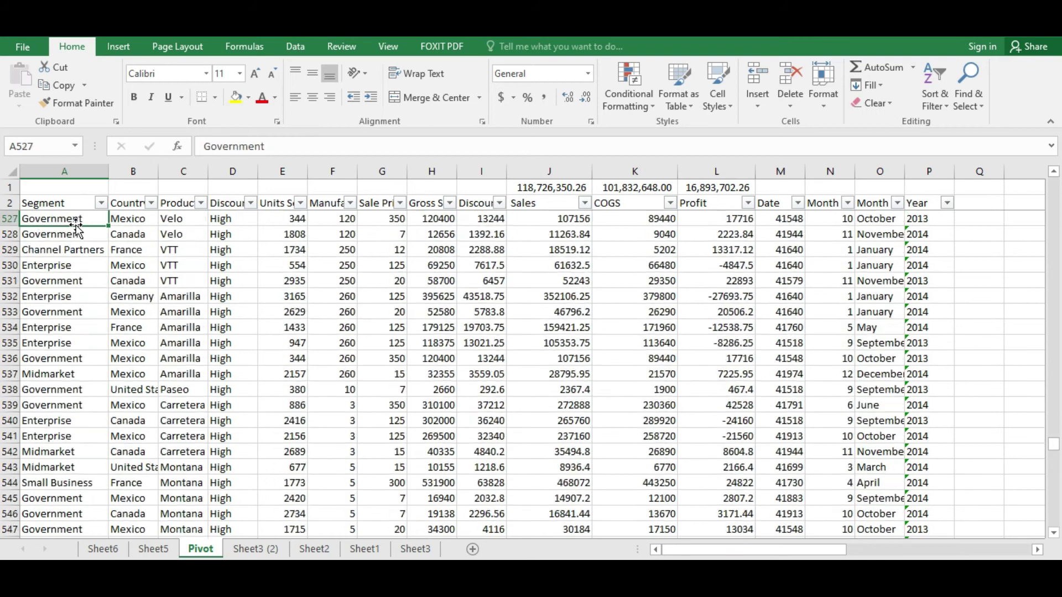
key(Up)
key(Up)
key(Up)
key(Up)
key(Up)
key(Up)
key(Up)
key(Up)
key(Up)
key(Up)
key(Up)
key(Up)
key(Up)
key(Up)
key(Up)
key(Up)
key(Up)
key(Up)
key(Up)
key(Up)
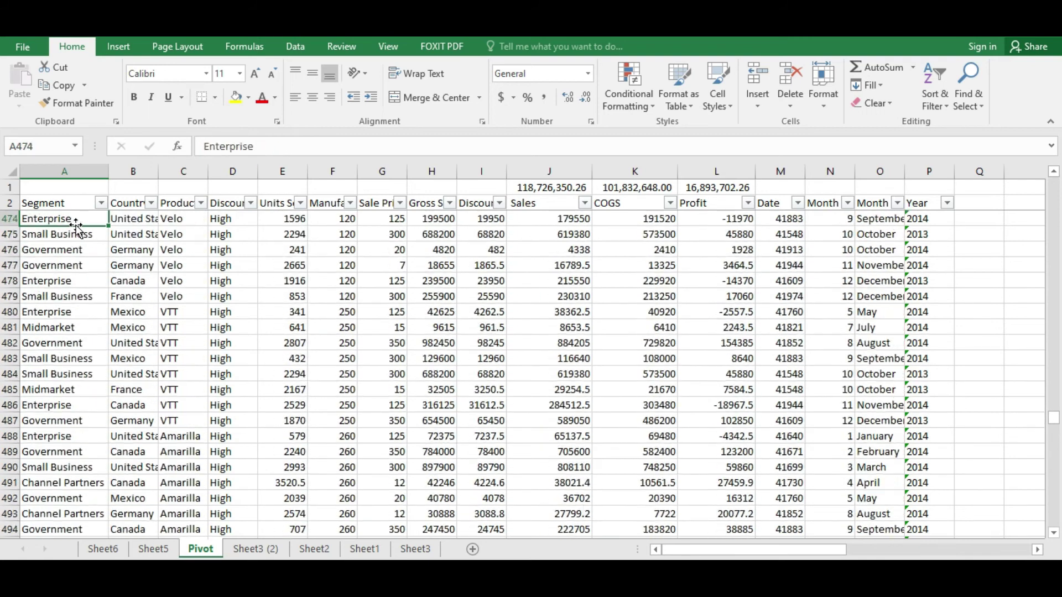
key(Up)
key(Up)
key(Up)
key(Up)
key(Up)
key(Up)
key(Up)
key(Up)
key(Up)
key(Up)
key(Up)
key(Up)
key(Up)
key(Up)
key(Up)
key(Up)
key(Up)
key(Up)
key(Up)
key(Up)
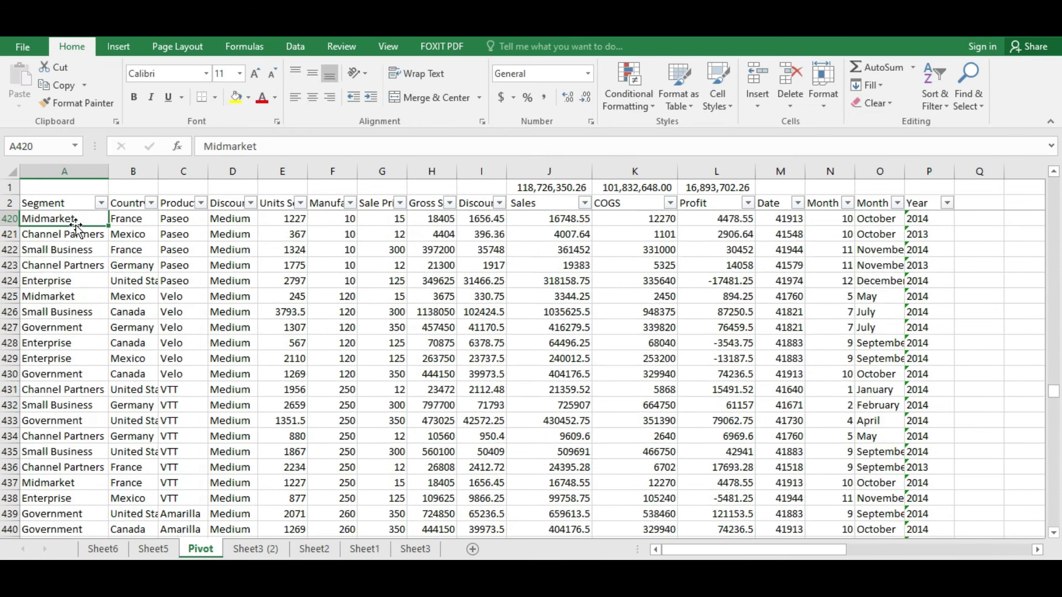
key(Up)
key(Up)
key(Up)
key(Up)
key(Up)
key(Up)
key(Up)
key(Up)
key(Up)
key(Up)
key(Up)
key(Up)
key(Up)
key(Up)
key(Up)
key(Up)
key(Up)
key(Up)
key(Up)
key(Up)
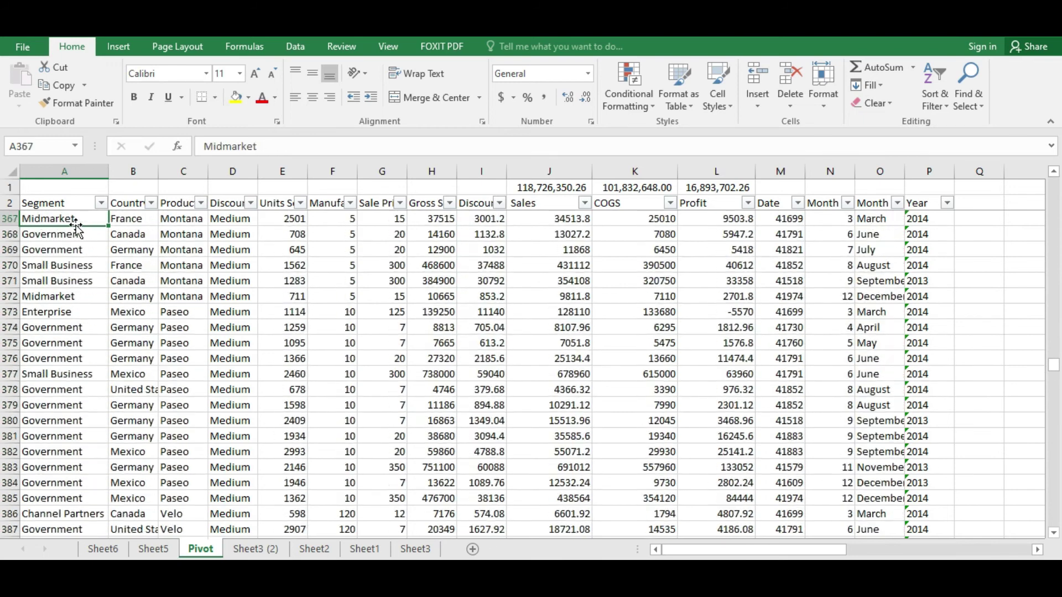
Continue up through the Segment column's records and inspect the SUM formula above the Sales column.
key(Up)
key(Up)
key(Up)
key(Up)
key(Up)
key(Up)
key(Up)
key(Up)
key(Up)
key(Up)
key(Up)
key(Up)
key(Up)
key(Up)
key(Up)
key(Up)
key(Up)
key(Up)
key(Up)
key(Up)
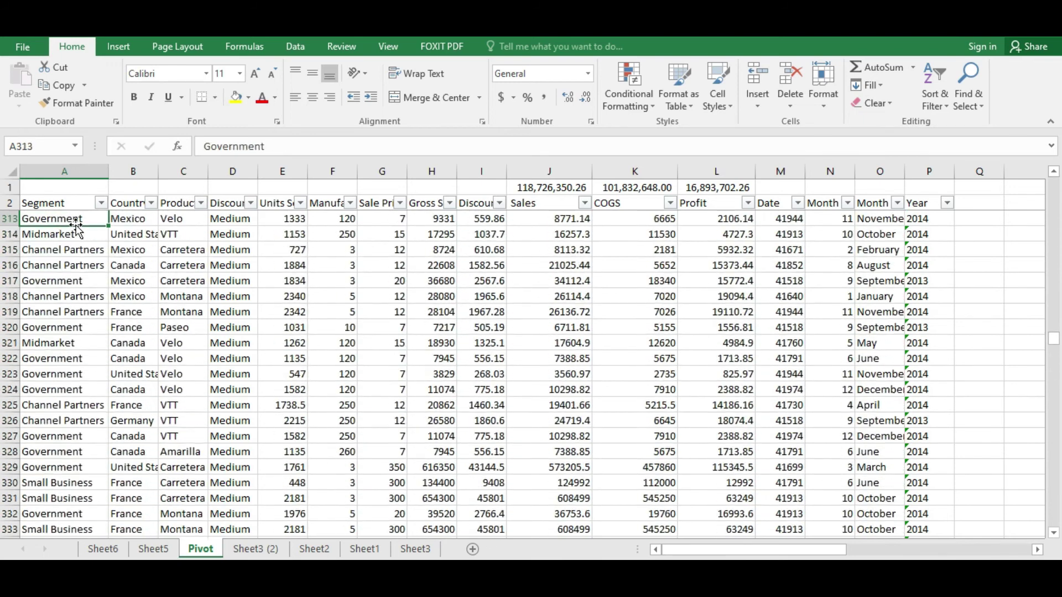
click(379, 203)
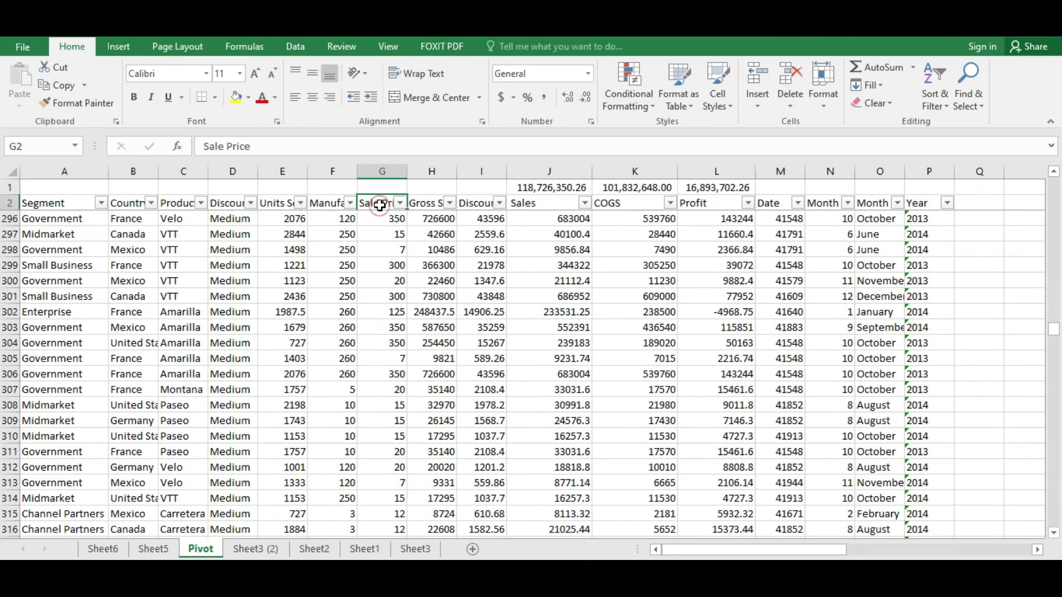
click(545, 183)
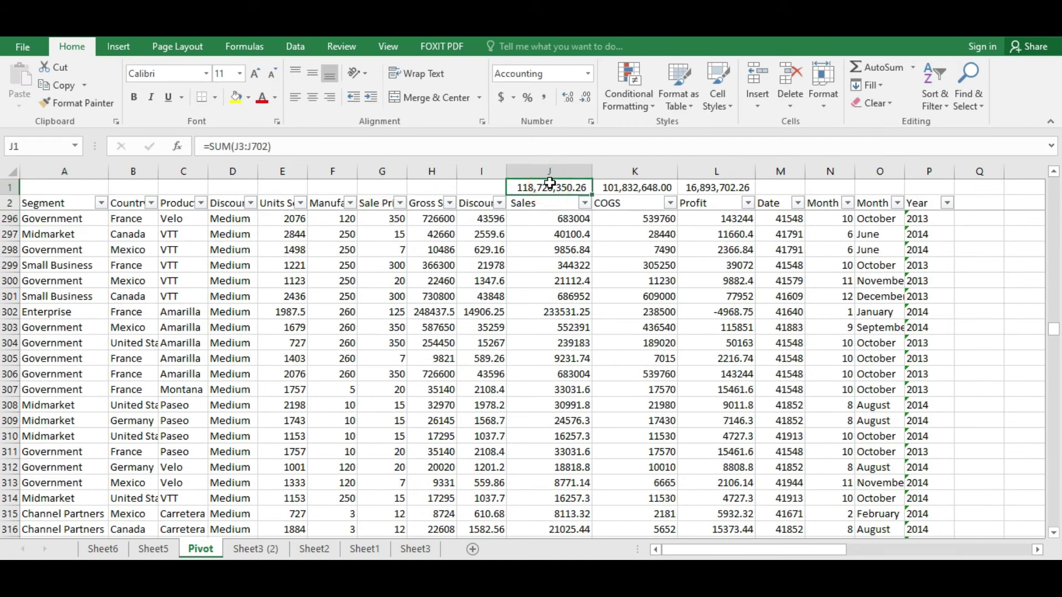
double_click(547, 184)
key(Return)
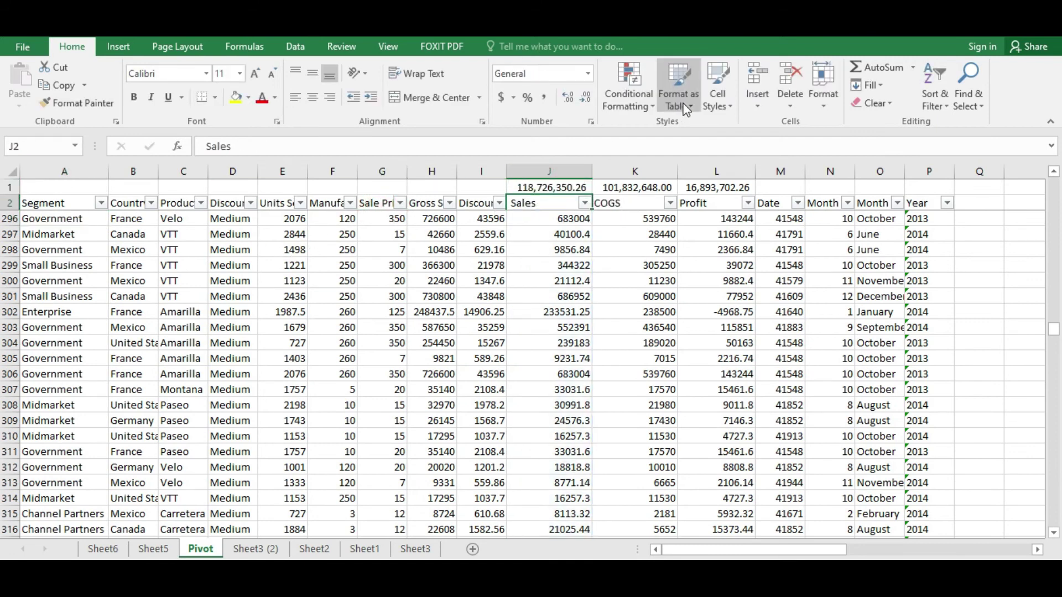
Return to the PivotTable on Sheet5 and set the Country report filter to (All).
click(155, 549)
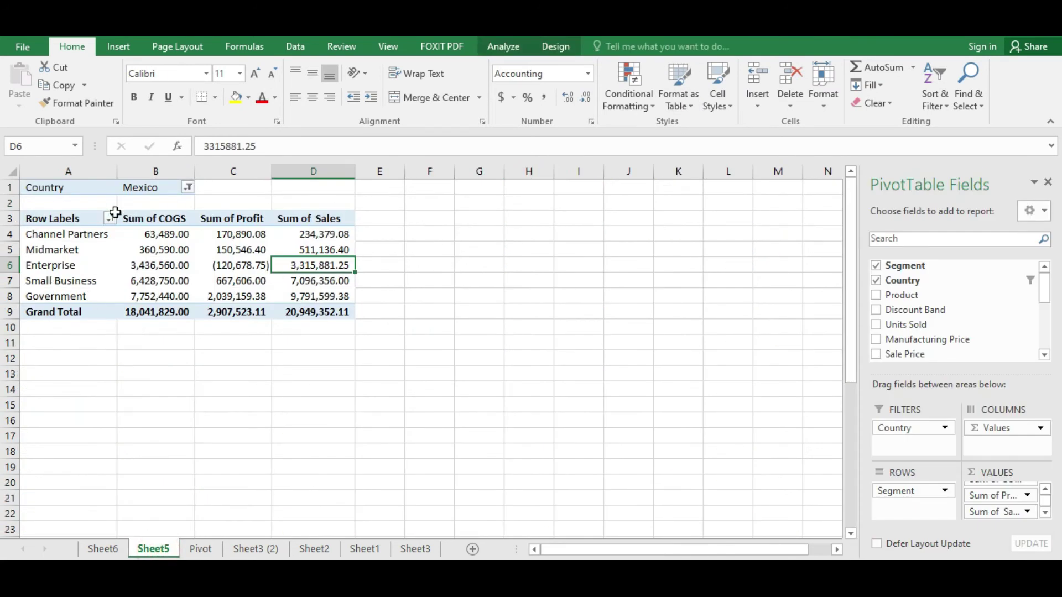
drag(70, 205, 449, 332)
click(62, 244)
click(313, 389)
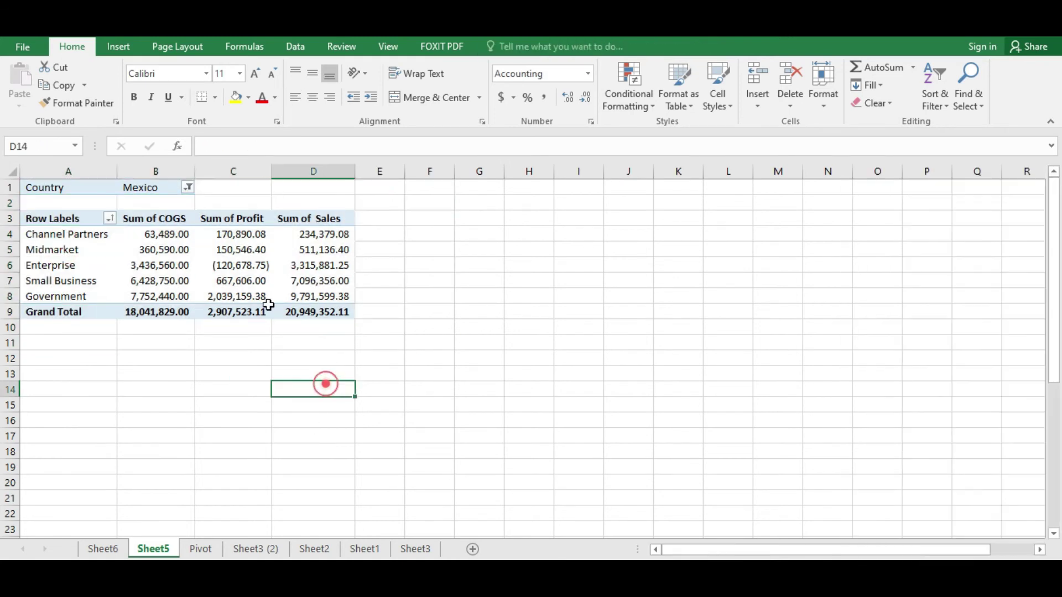
click(188, 188)
click(36, 223)
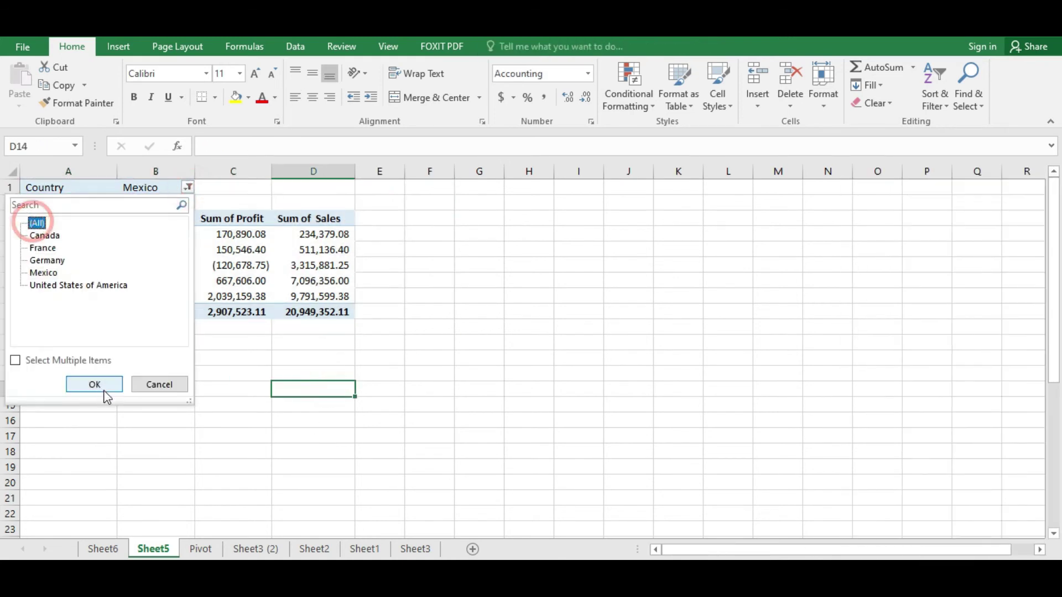
click(95, 386)
click(372, 324)
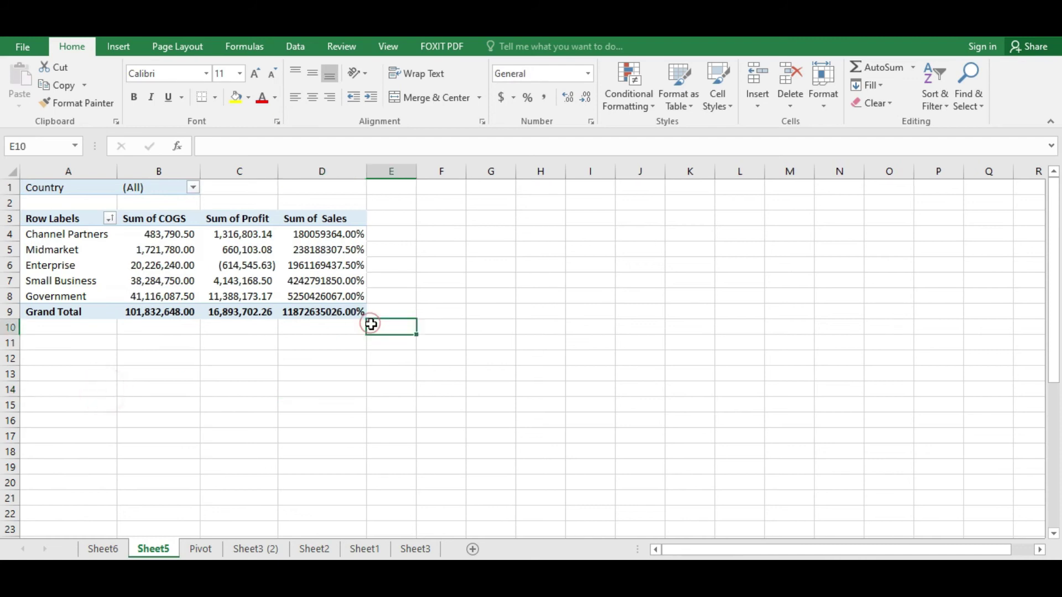
Apply the comma number format to the Sum of Sales column for all countries.
click(322, 171)
click(545, 105)
click(429, 342)
click(256, 247)
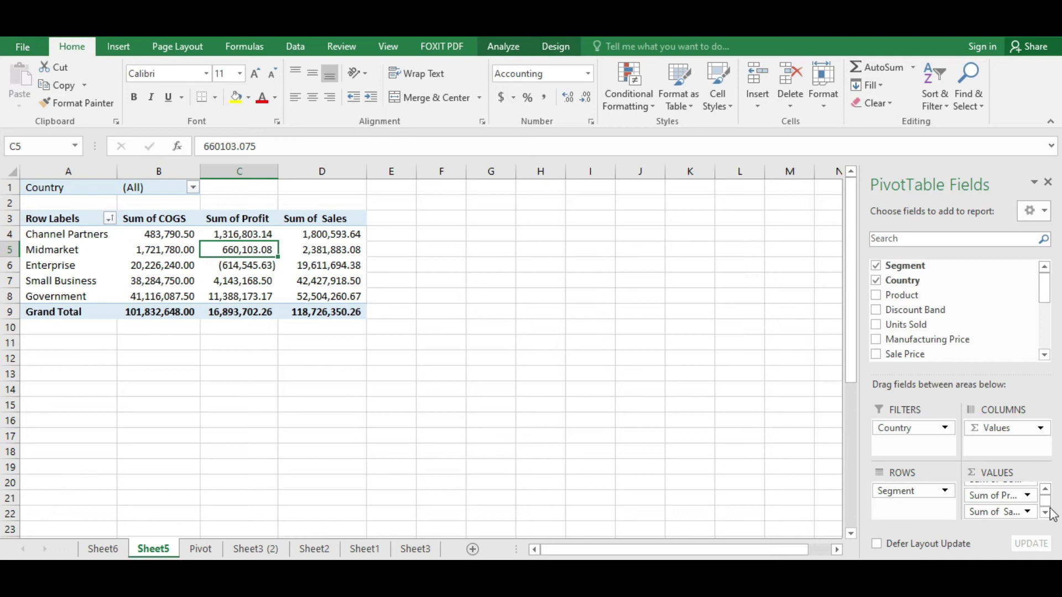
click(1042, 429)
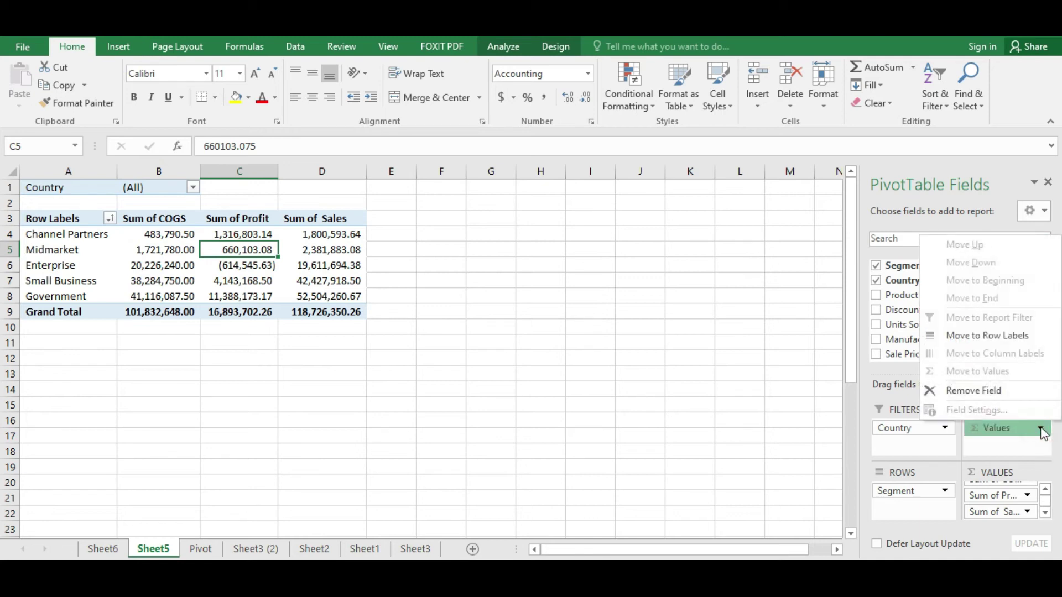
click(1029, 453)
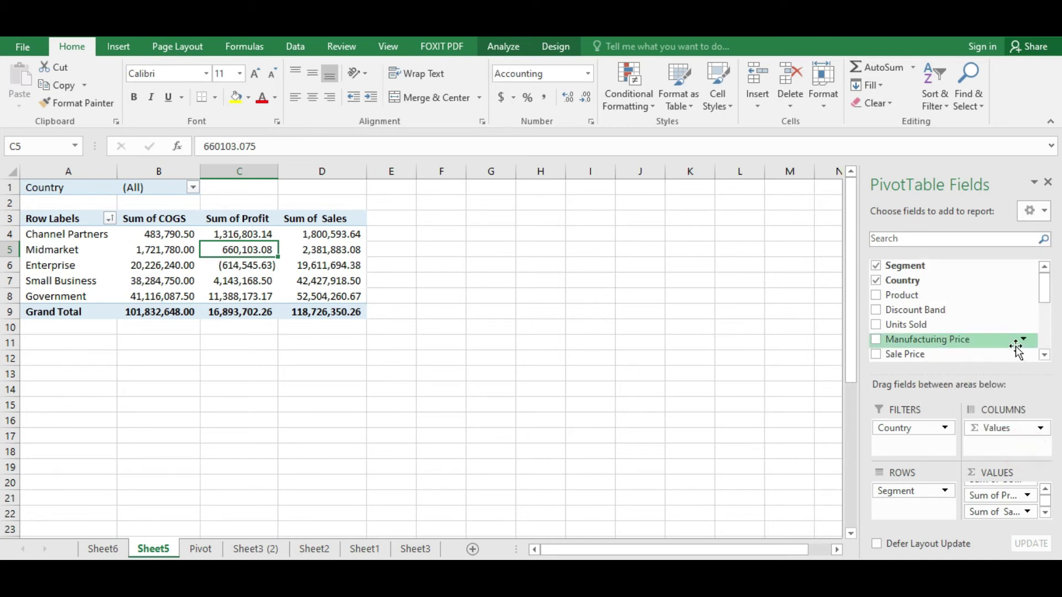
click(337, 414)
click(131, 278)
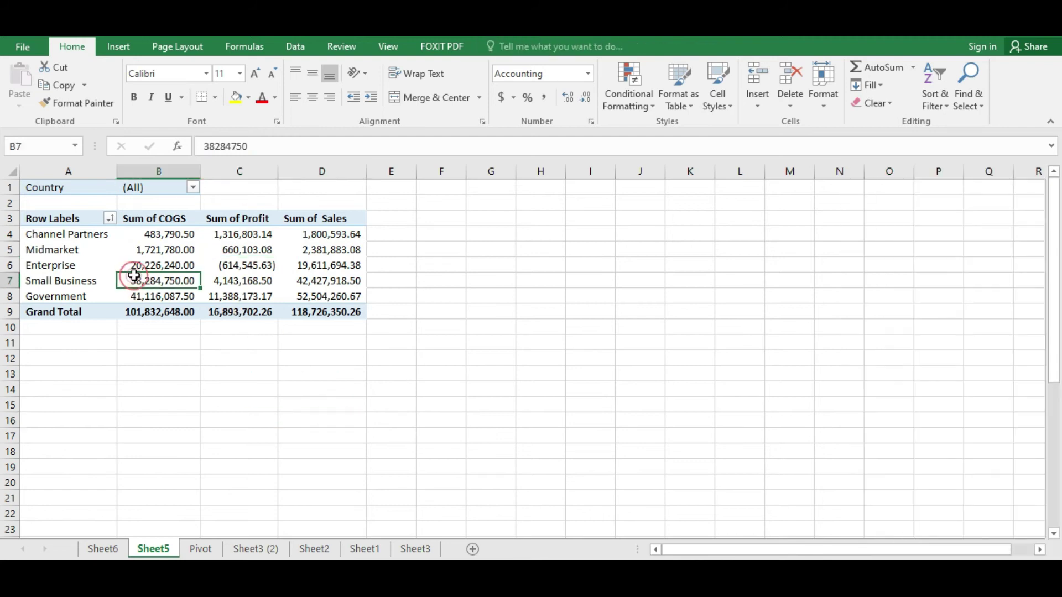
click(125, 248)
Copy the PivotTable range A3:D9, from the Row Labels header through the Grand Total row.
click(463, 286)
drag(67, 219, 283, 306)
key(ctrl+c)
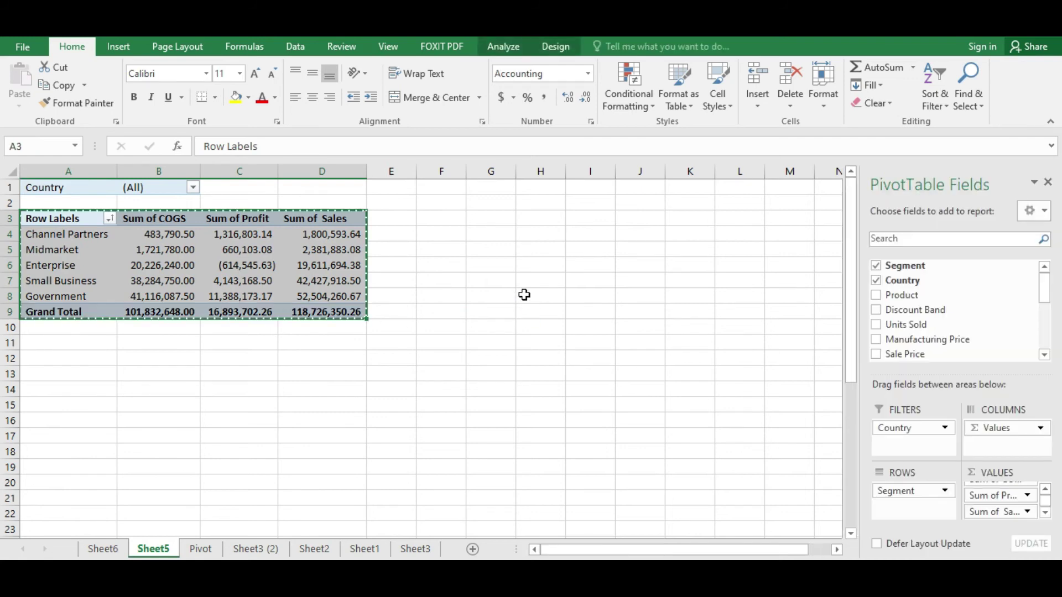
click(482, 216)
right_click(488, 216)
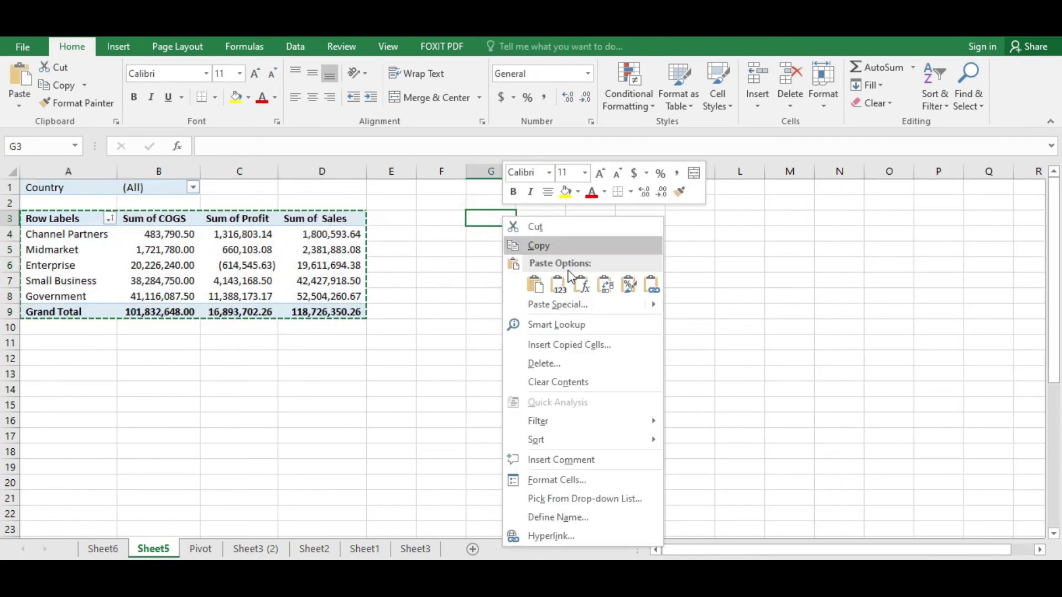
click(778, 326)
click(584, 343)
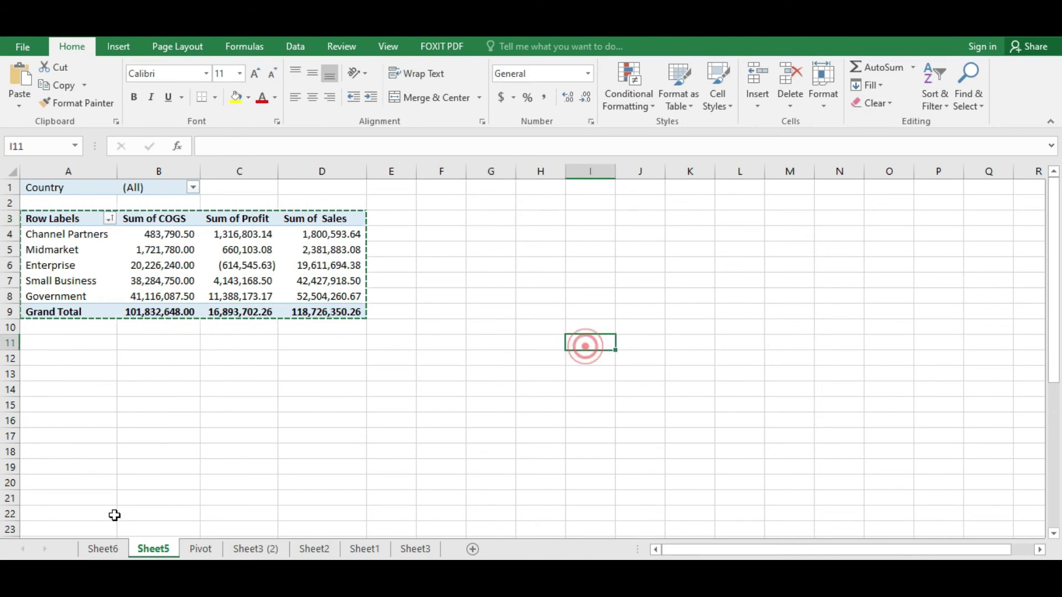
click(104, 549)
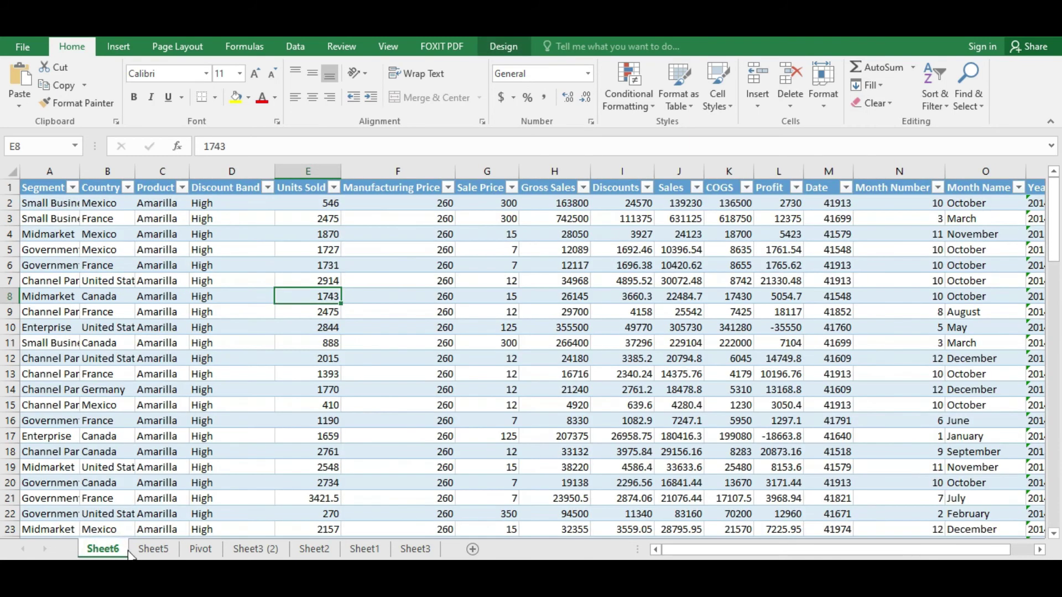
click(148, 550)
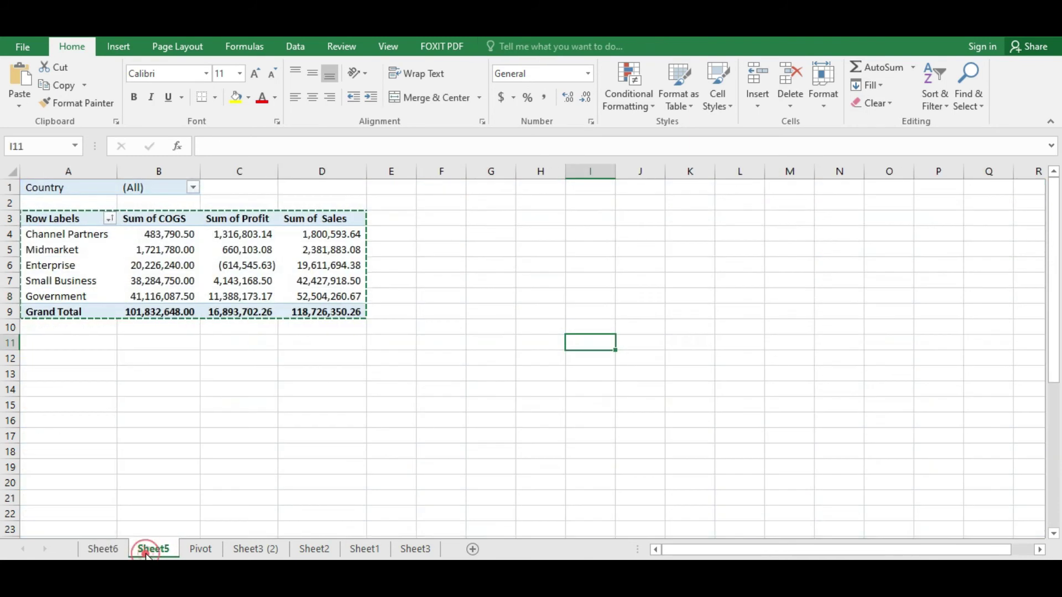
click(416, 549)
click(164, 553)
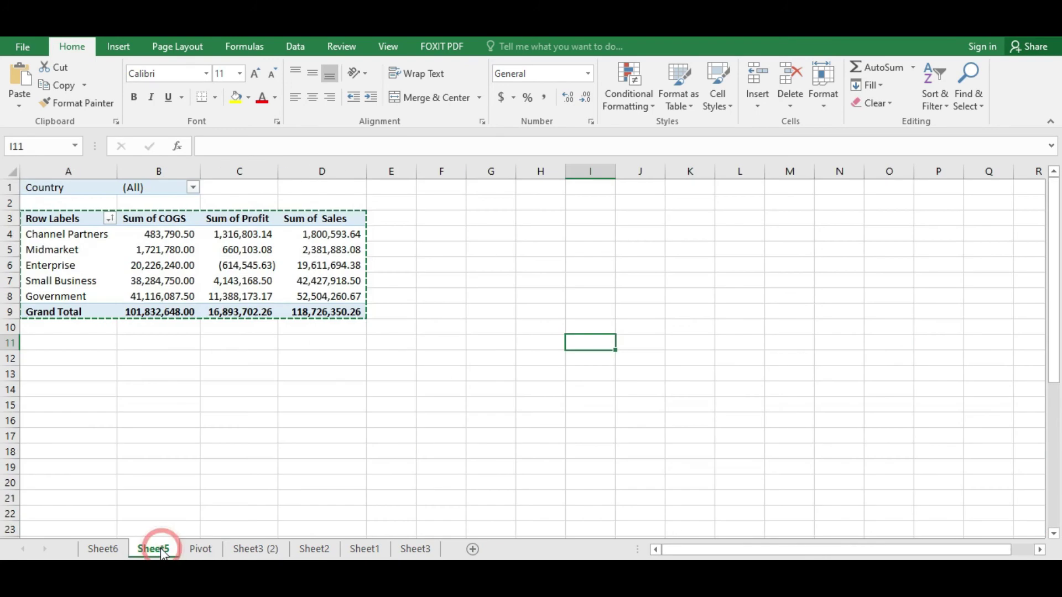
right_click(163, 553)
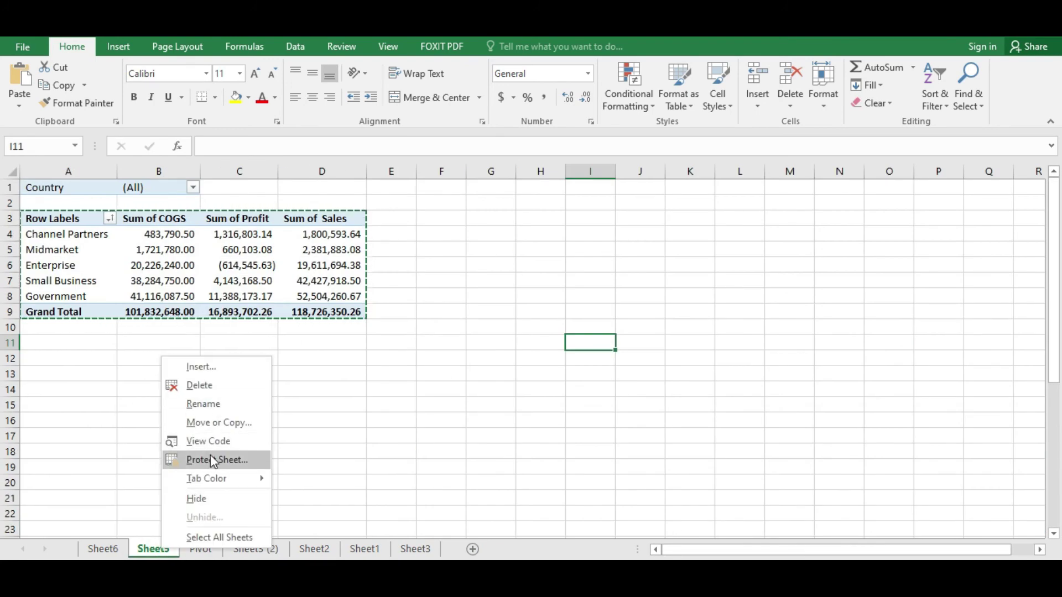
click(209, 425)
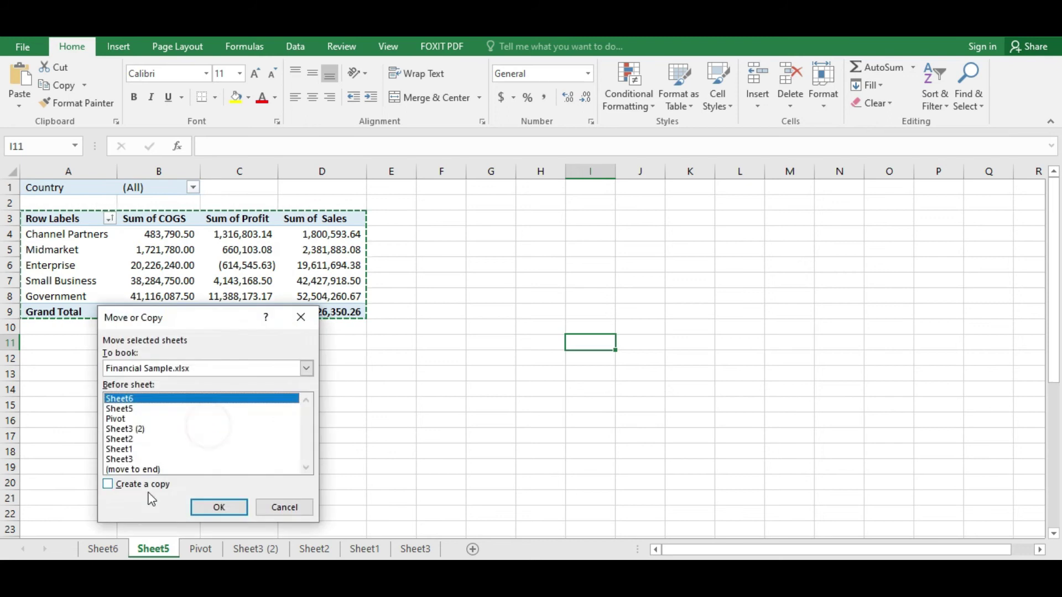
click(265, 506)
Add a blank worksheet directly after Sheet5 and open it.
click(473, 549)
click(464, 549)
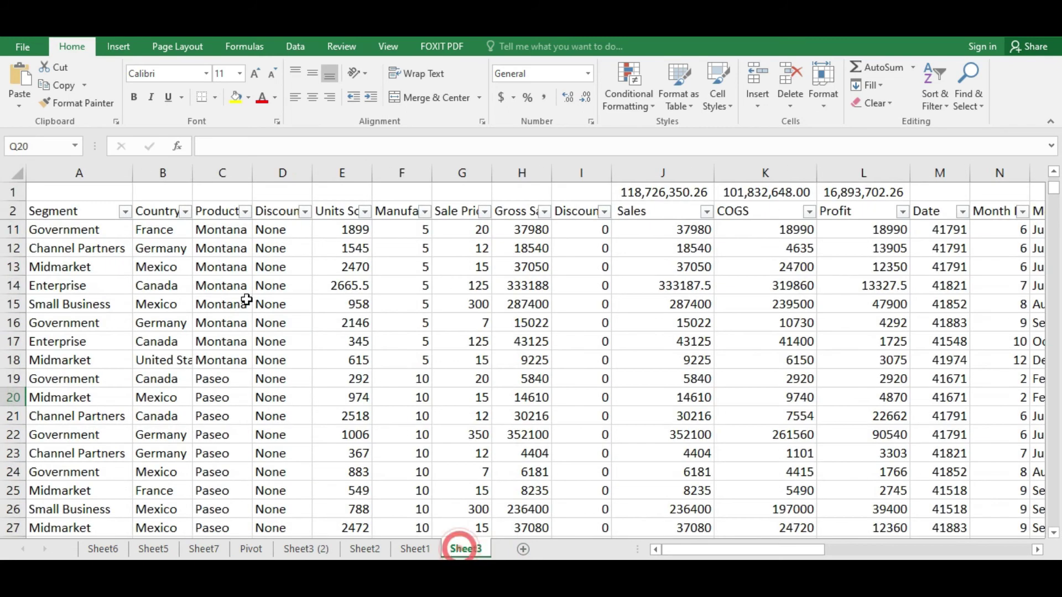
click(105, 550)
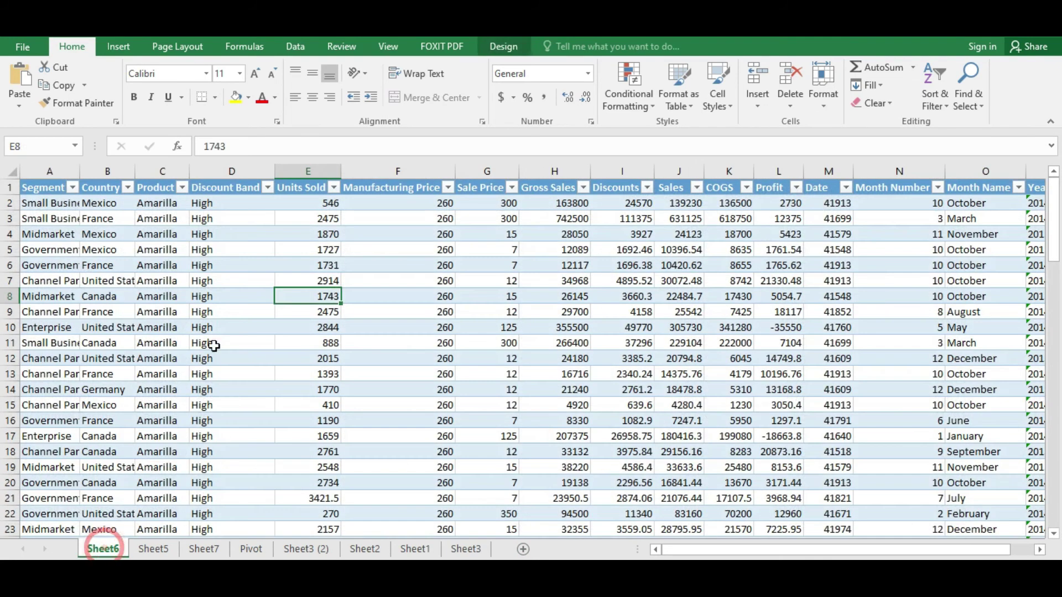
click(155, 550)
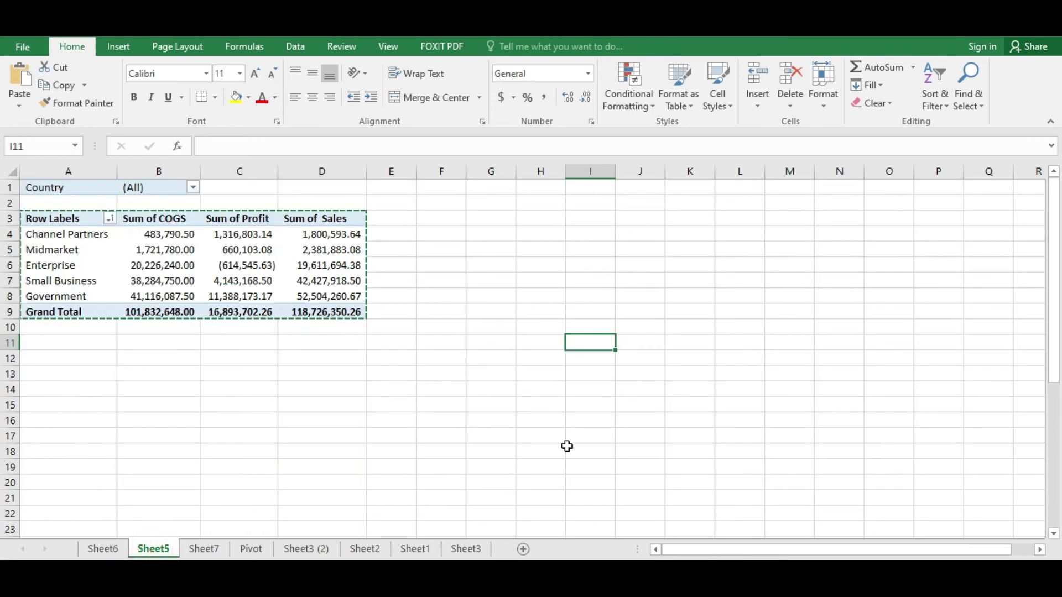
click(207, 550)
Paste the copied PivotTable data at cell D3 of the blank sheet using Paste Special with values and number formats.
click(163, 204)
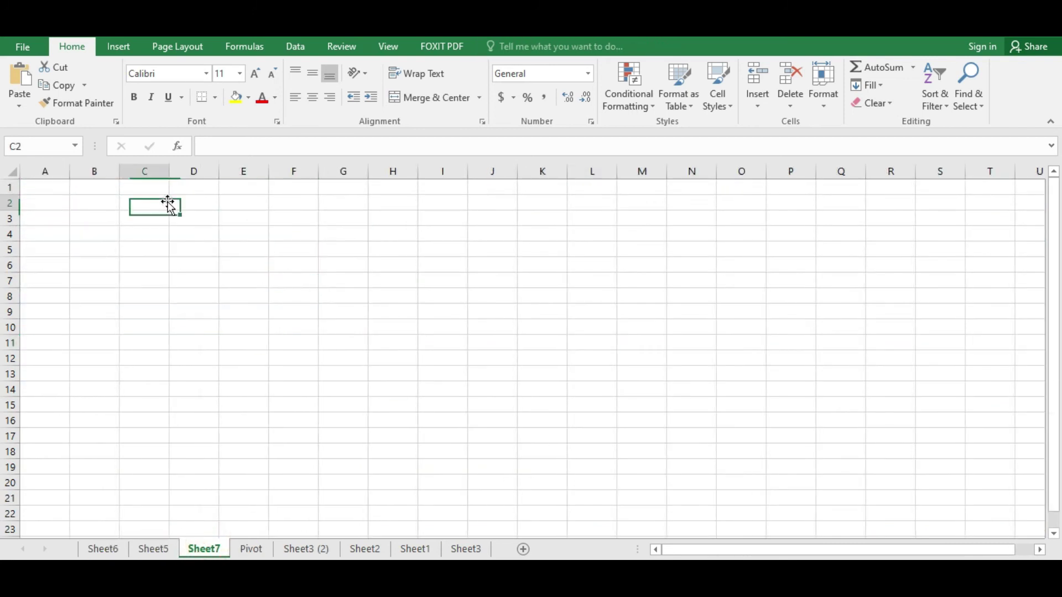
click(182, 229)
right_click(192, 218)
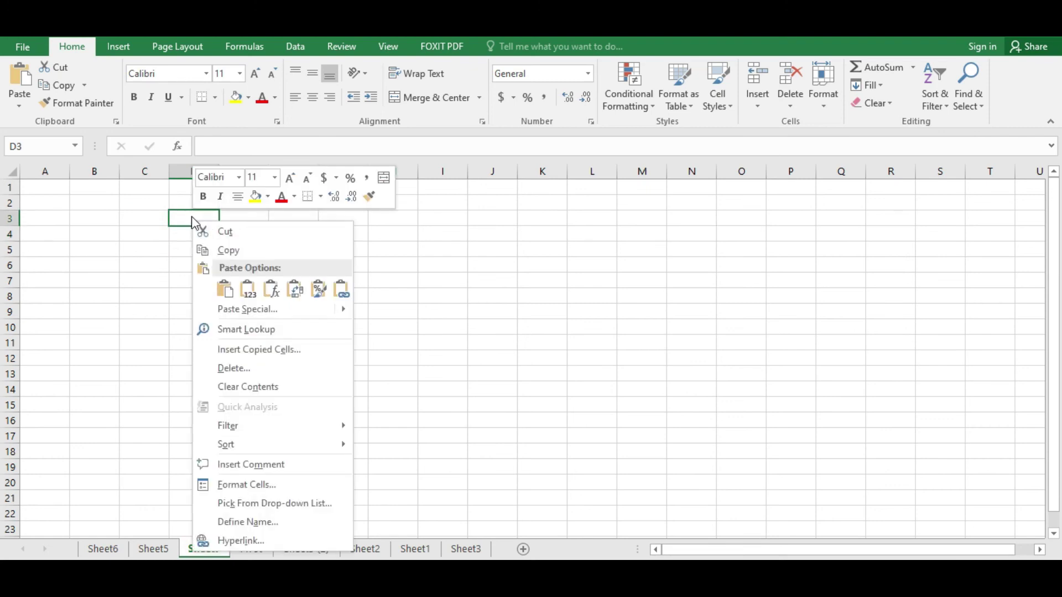
click(186, 217)
right_click(183, 219)
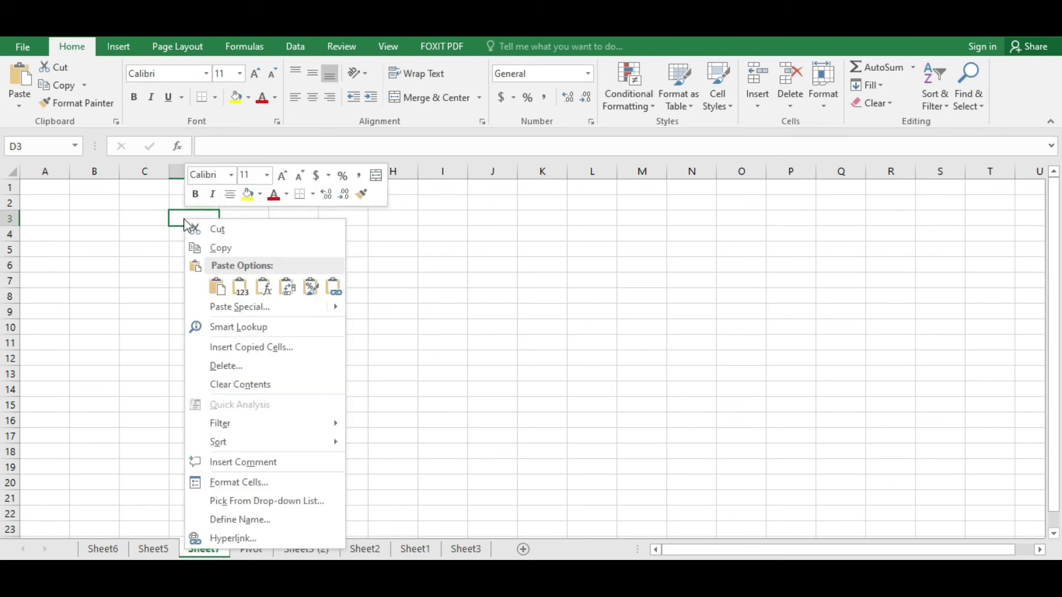
click(257, 308)
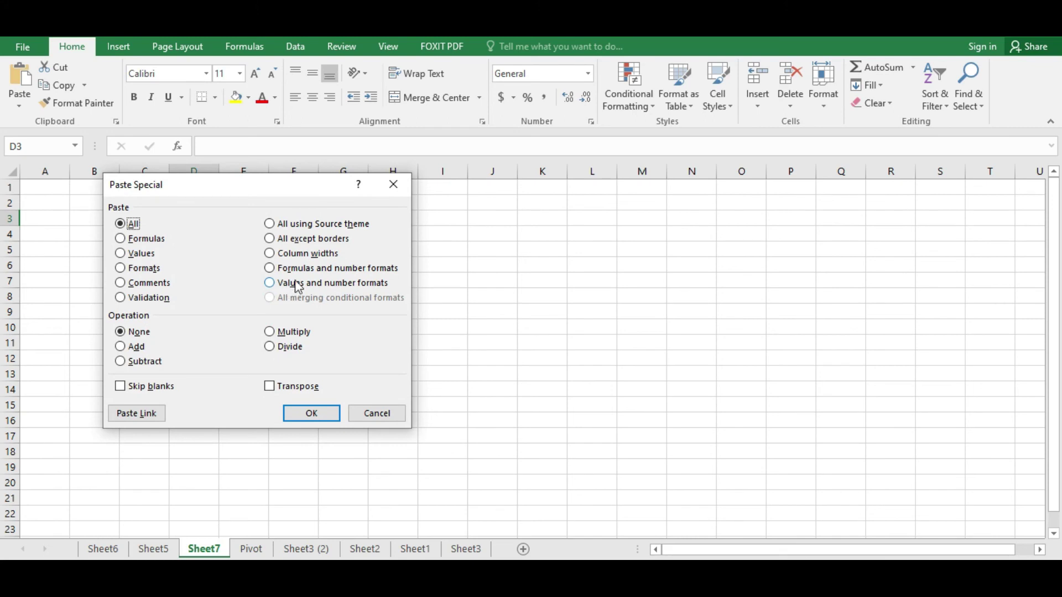
click(298, 285)
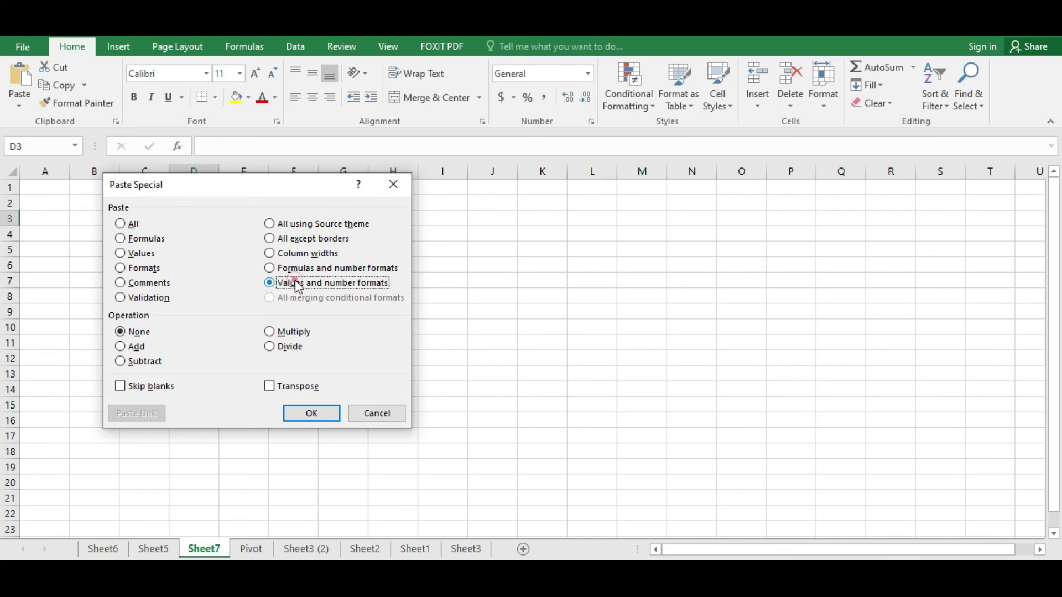
click(319, 419)
AutoFit the widths of columns D through G to the pasted data.
click(379, 311)
double_click(268, 171)
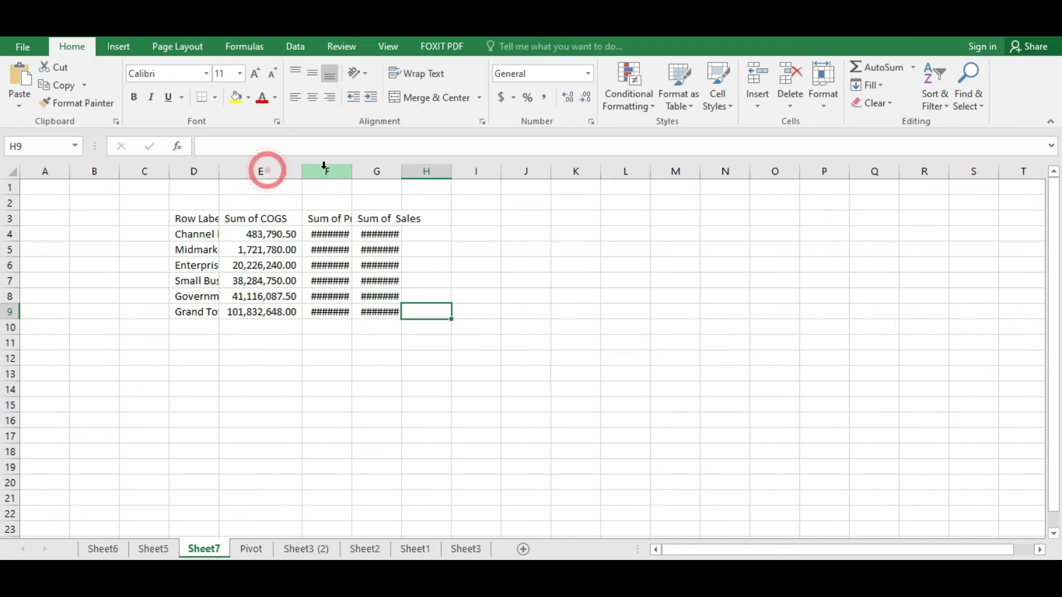
double_click(351, 170)
click(423, 168)
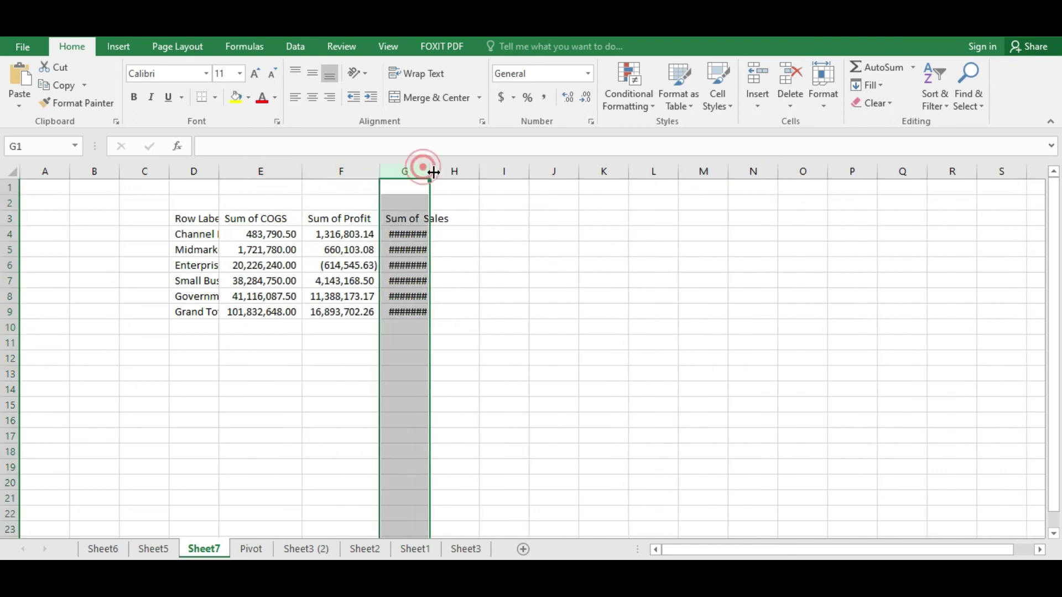
double_click(433, 172)
click(433, 358)
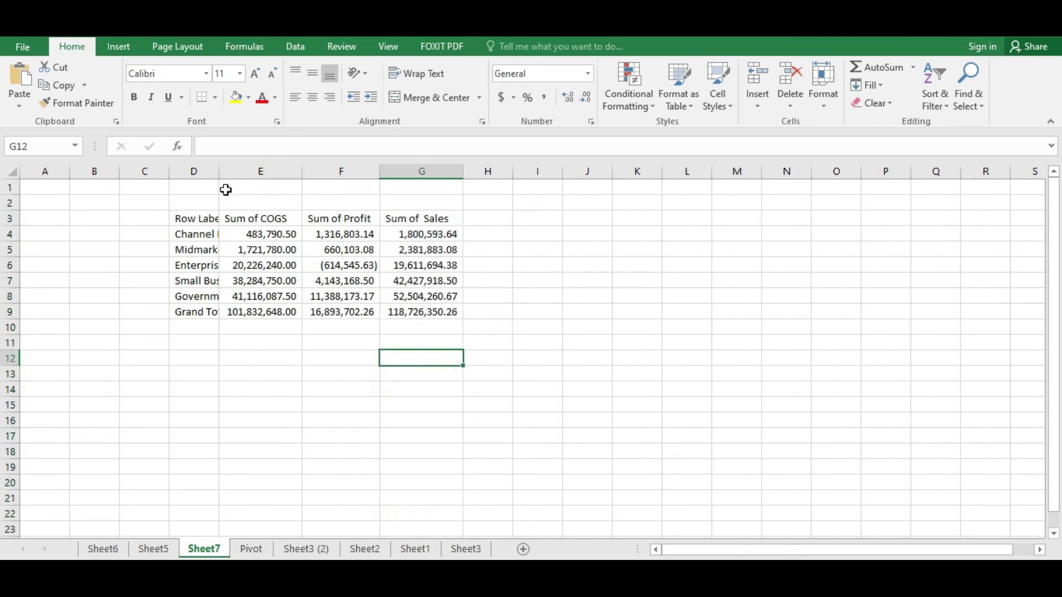
double_click(220, 170)
click(246, 247)
Apply all borders to the pasted table in D3:G9.
drag(225, 218, 485, 312)
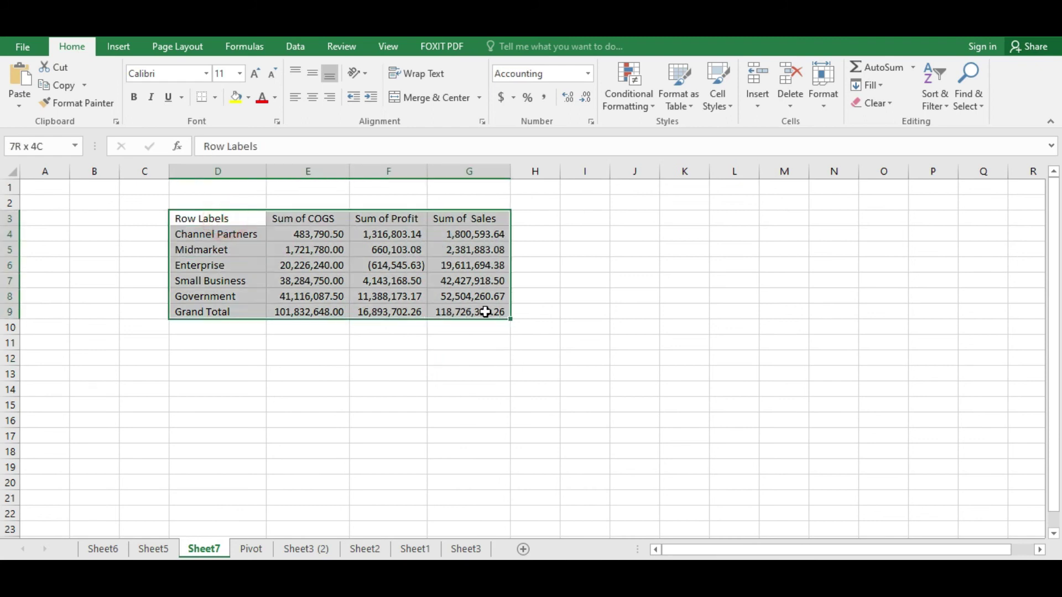
click(215, 98)
click(210, 230)
click(237, 330)
Replace the Row Labels header in cell D3 with Segment.
click(225, 213)
text(Chan)
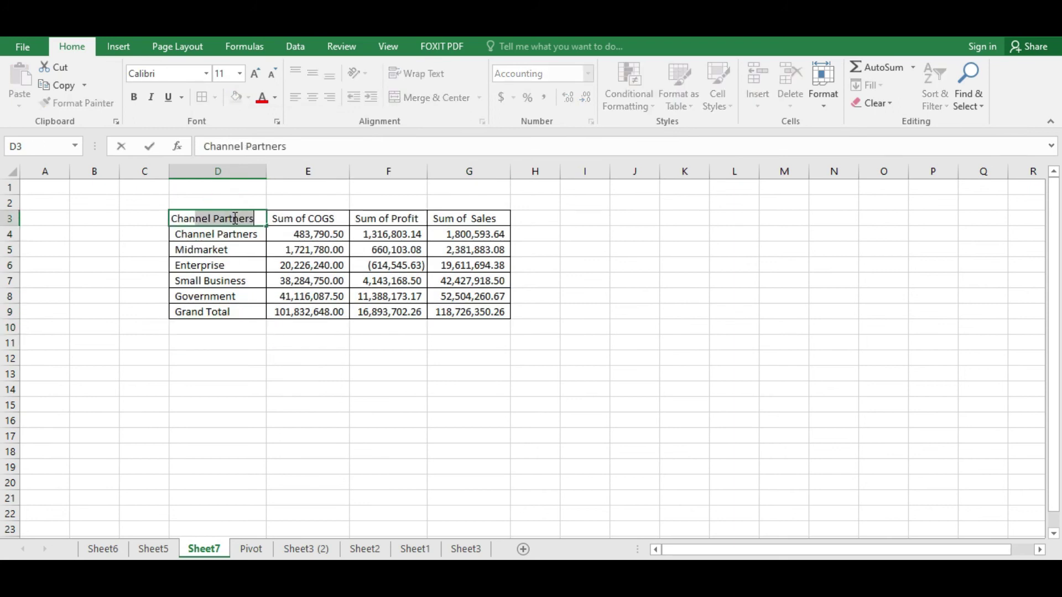
text(g)
text(nel)
key(BackSpace)
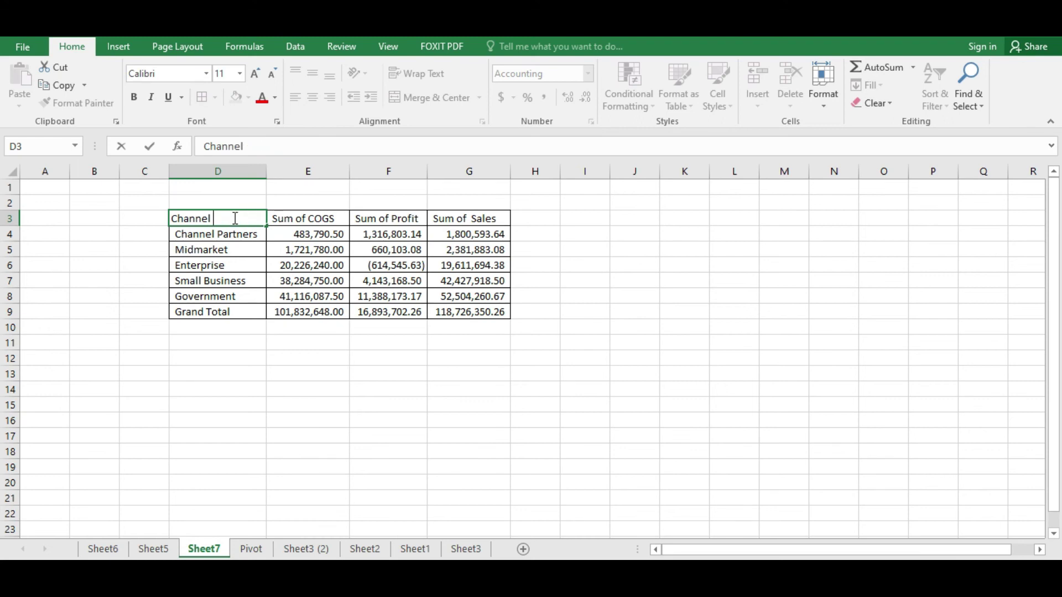
text(Seg)
key(Return)
key(Up)
key(Right)
key(Left)
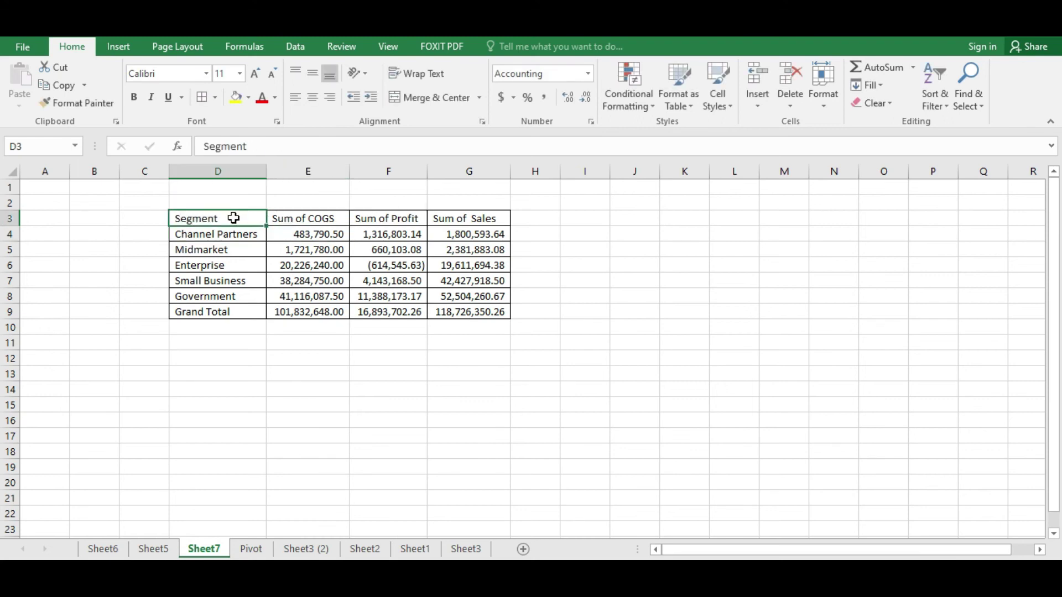
Make the header row D3:G3 and the Grand Total row D9:G9 of the pasted table bold.
key(shift+Right)
key(shift+Right)
key(shift+Right)
key(shift+Right)
key(shift+Left)
key(ctrl+b)
click(240, 232)
drag(225, 316, 467, 307)
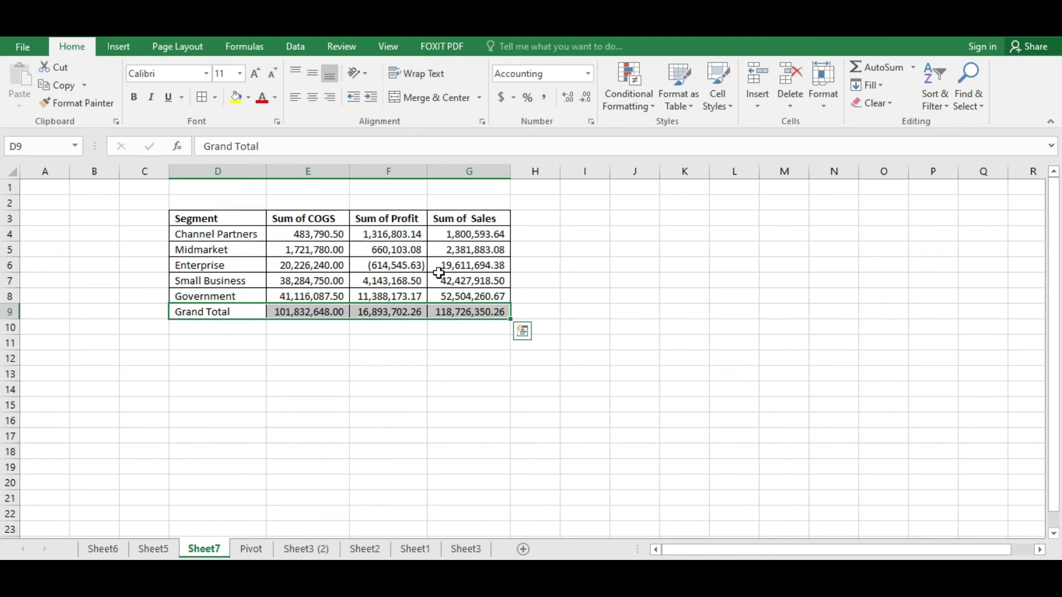
key(ctrl+b)
Apply thick outside borders around the whole table D3:G9, its header row and its Grand Total row.
drag(239, 219, 468, 219)
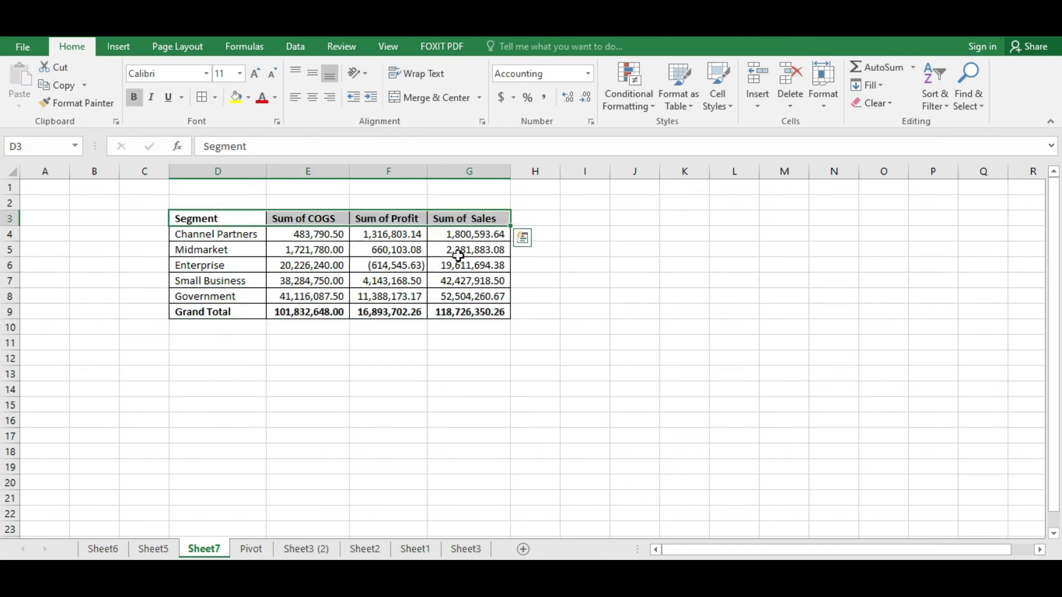
drag(244, 217, 473, 310)
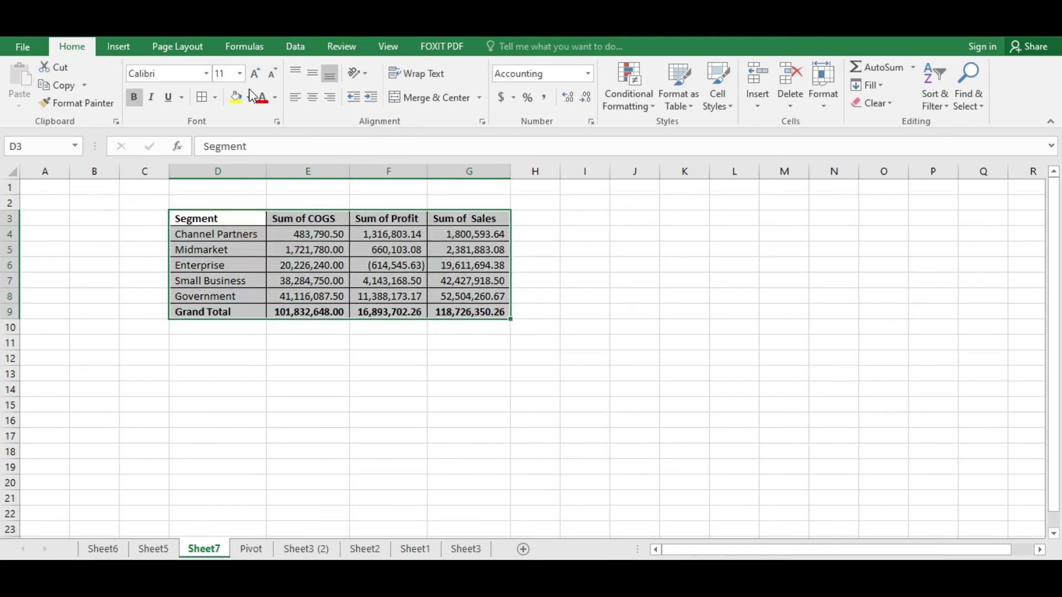
click(215, 98)
click(227, 228)
drag(208, 219, 501, 221)
click(242, 379)
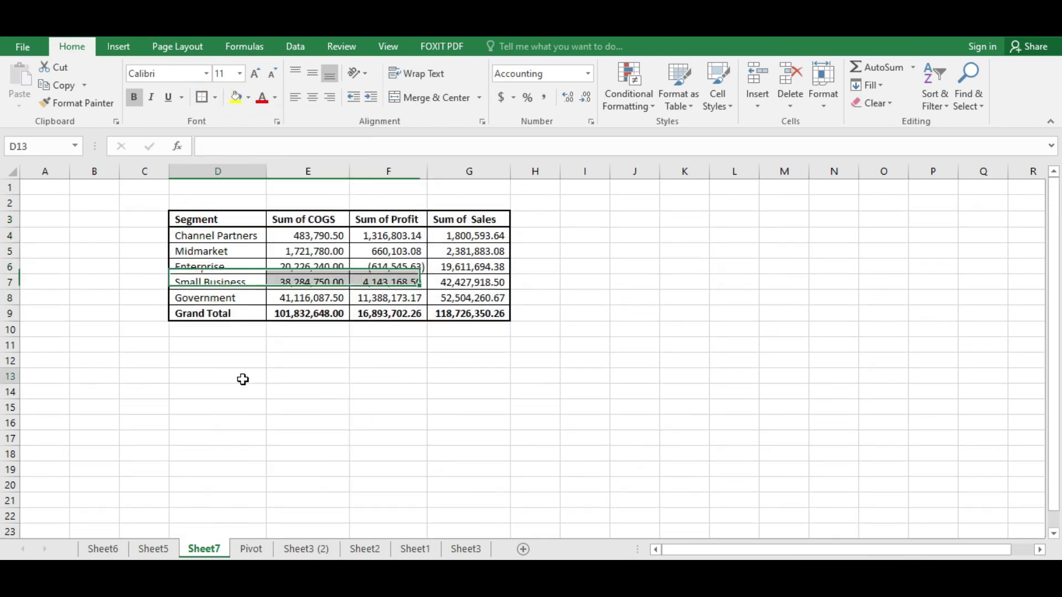
drag(213, 312, 482, 312)
click(200, 100)
click(310, 395)
Fill the table's header row D3:G3 with yellow.
drag(233, 222, 476, 219)
click(236, 100)
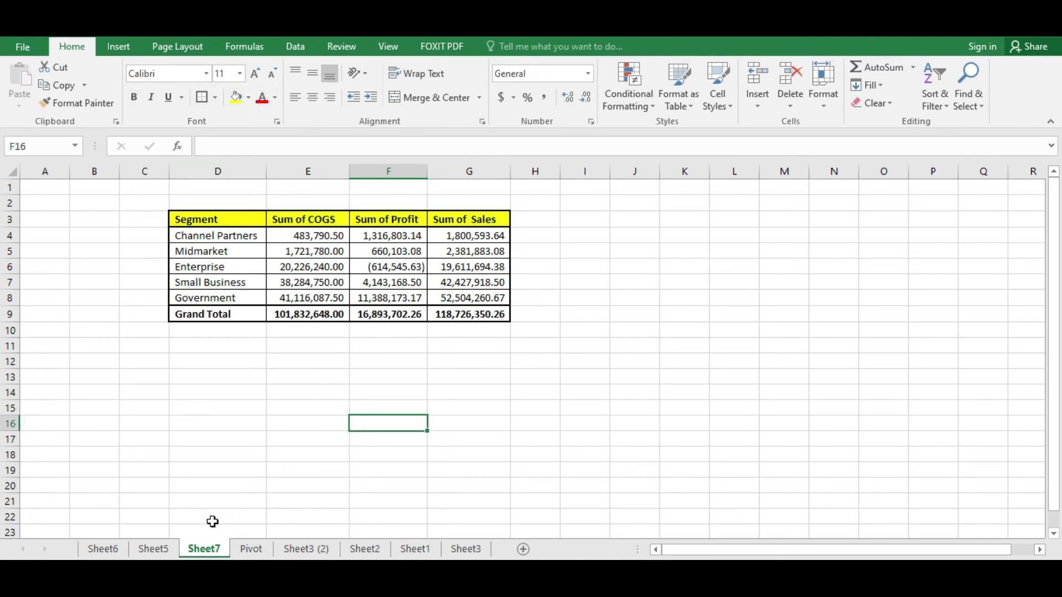
Remove the Country filter and the Segment field from the Sheet5 PivotTable and add Product as its row field.
click(156, 551)
click(21, 281)
click(84, 249)
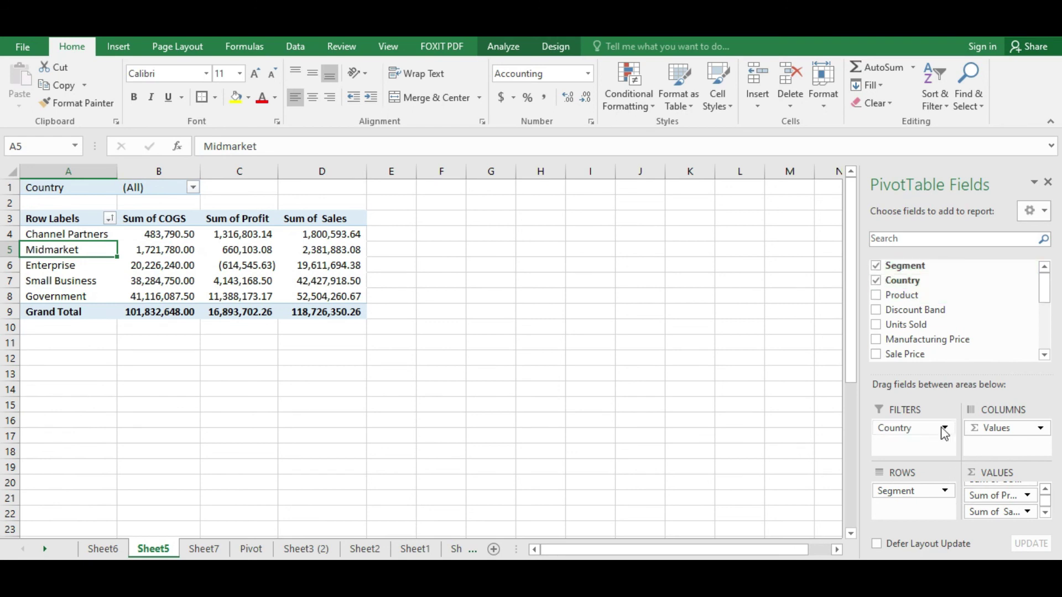
click(877, 280)
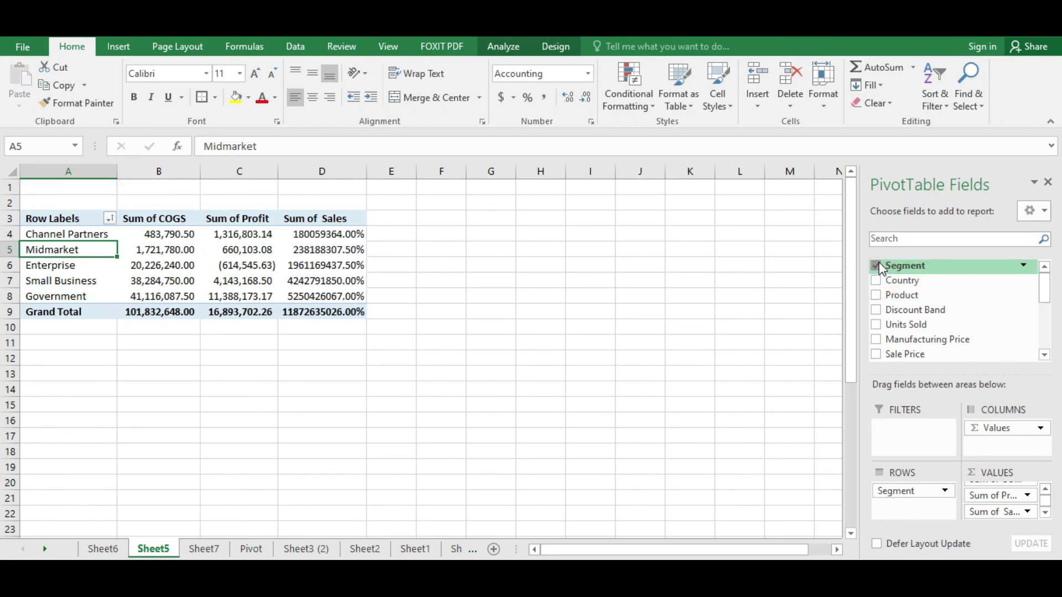
click(877, 266)
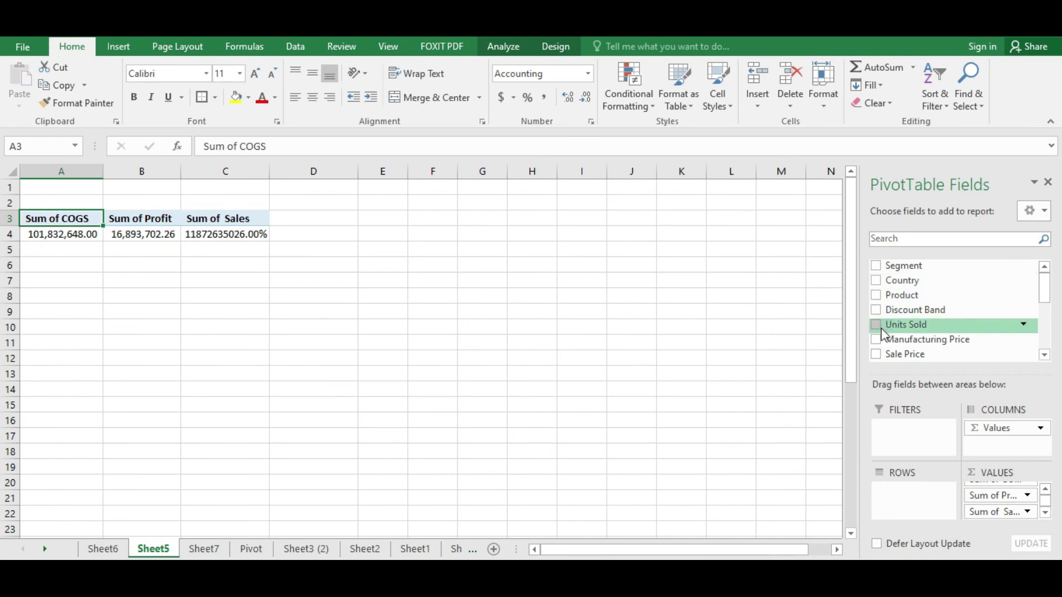
click(876, 296)
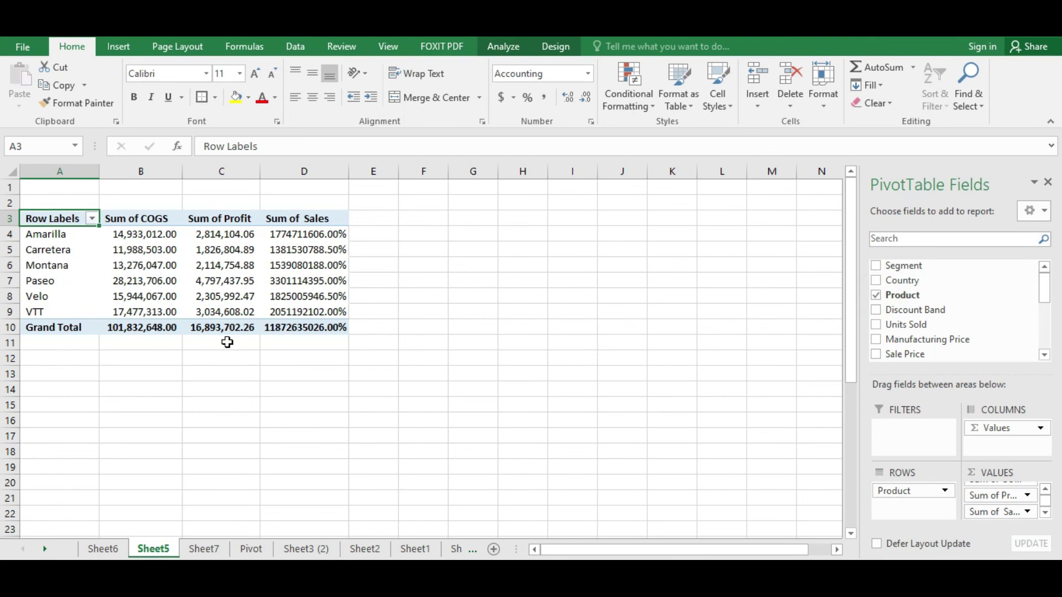
Apply the comma number style to the Sum of Sales column D of the PivotTable.
click(266, 361)
click(304, 171)
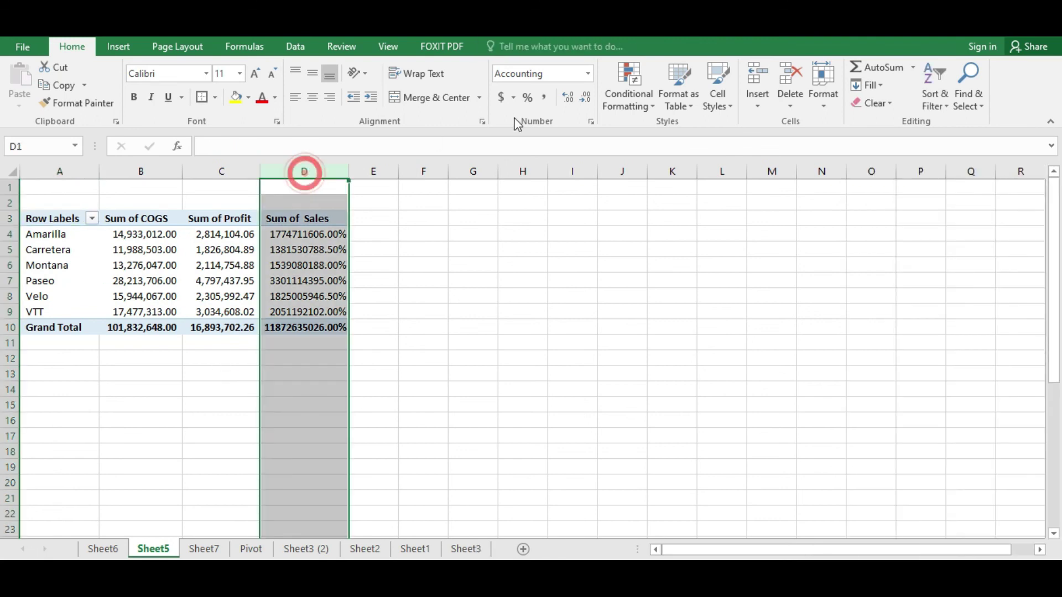
click(545, 98)
click(173, 387)
Copy the product PivotTable A3:D10 and paste it as values only at cell D13 of Sheet7 using Paste Special.
drag(64, 218, 303, 321)
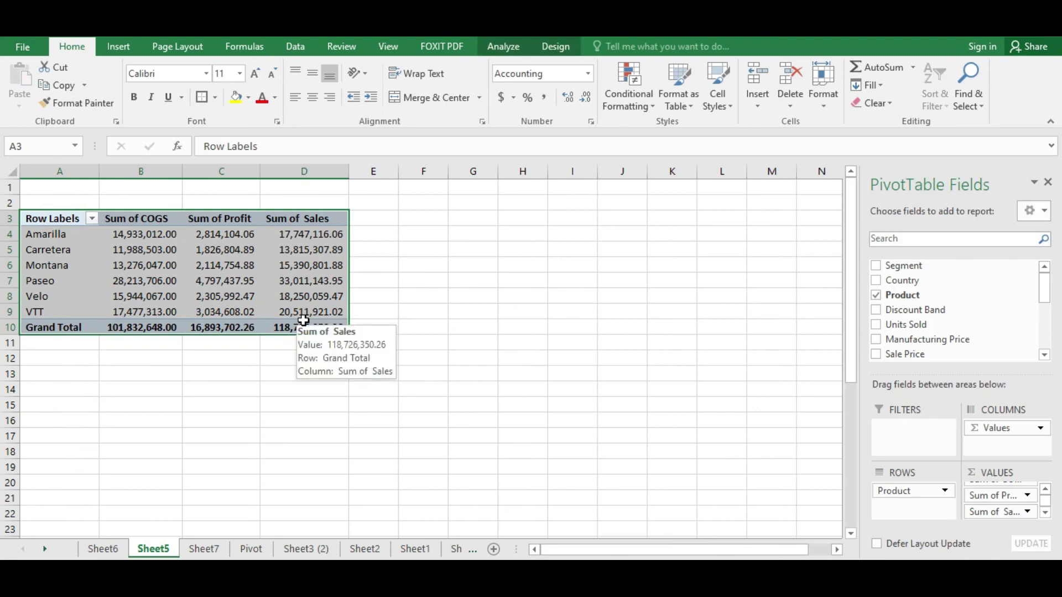
click(204, 549)
drag(240, 392, 238, 384)
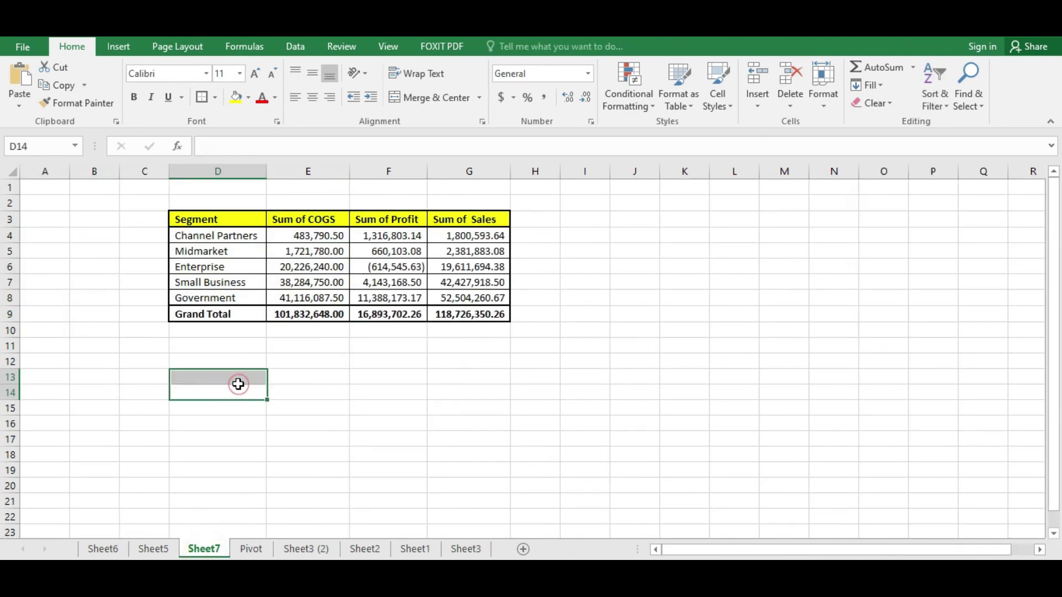
click(222, 377)
right_click(226, 377)
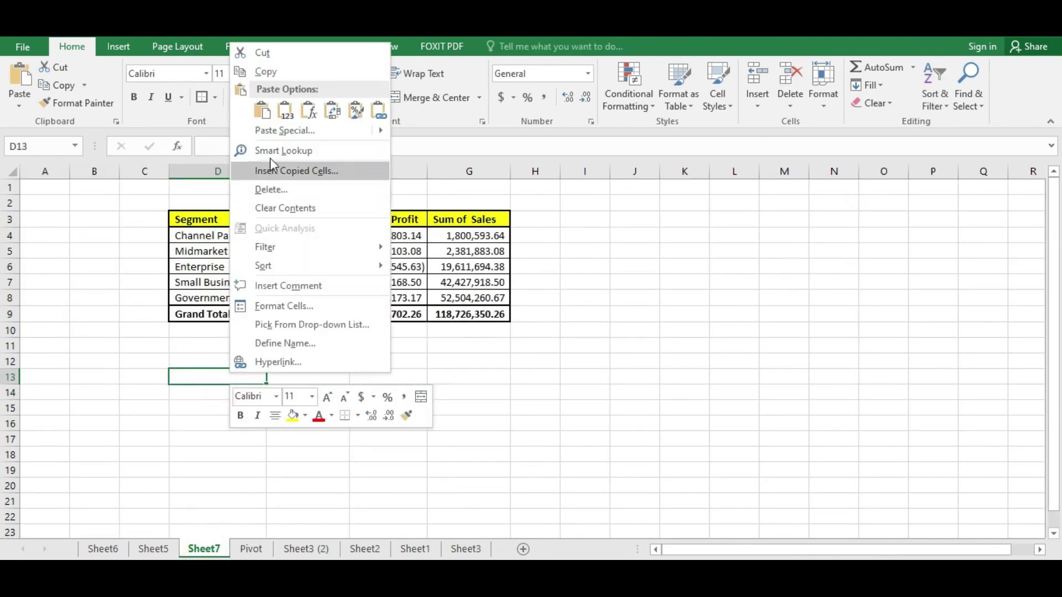
click(277, 131)
key(v)
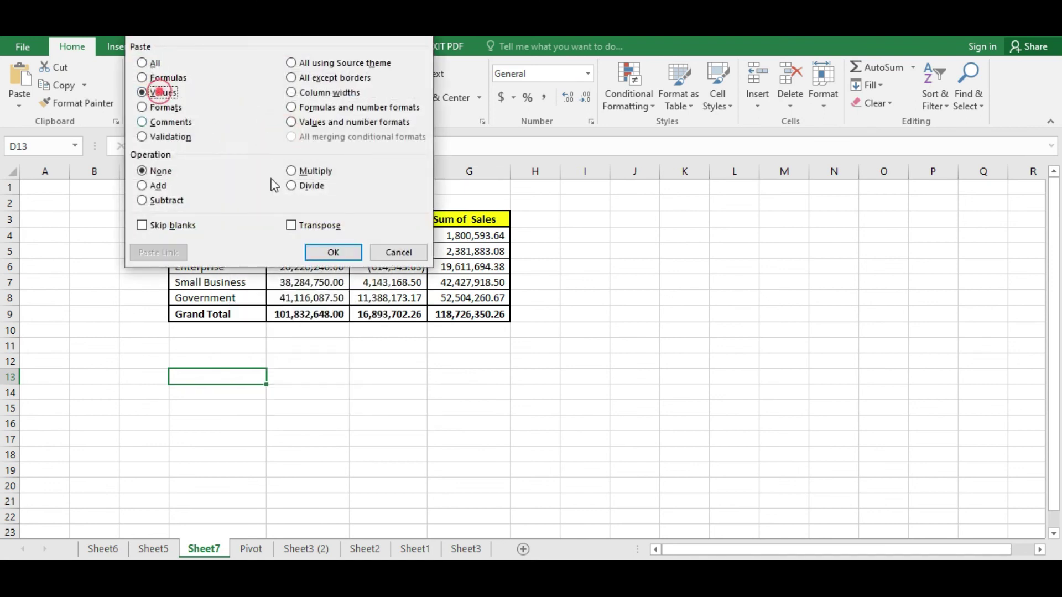
click(333, 252)
Compare the pasted product values on Sheet7 with the Sheet5 PivotTable and the source data on the Pivot sheet.
click(221, 409)
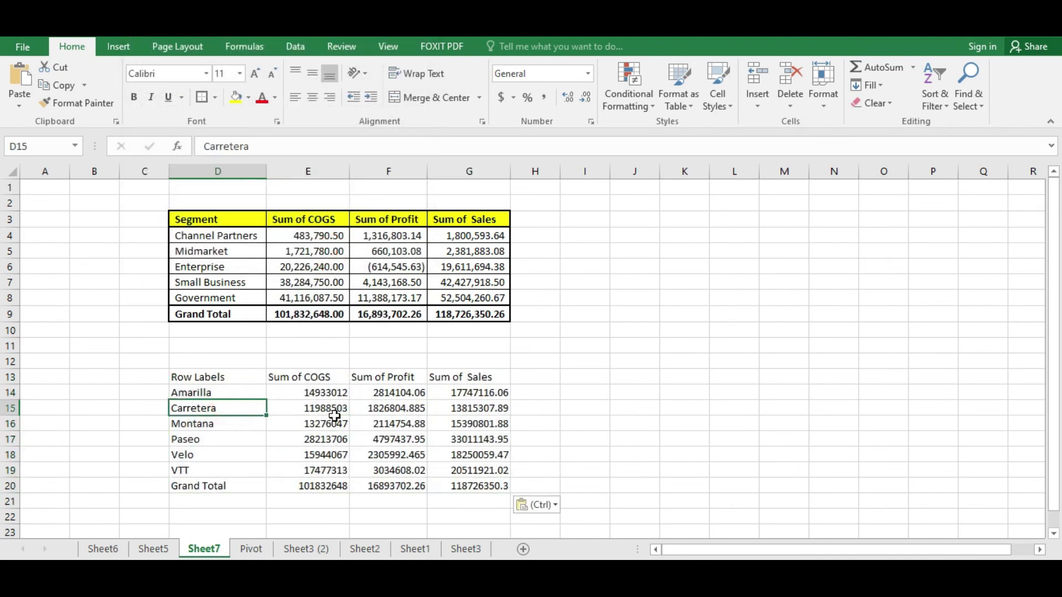
click(335, 420)
click(372, 456)
click(279, 388)
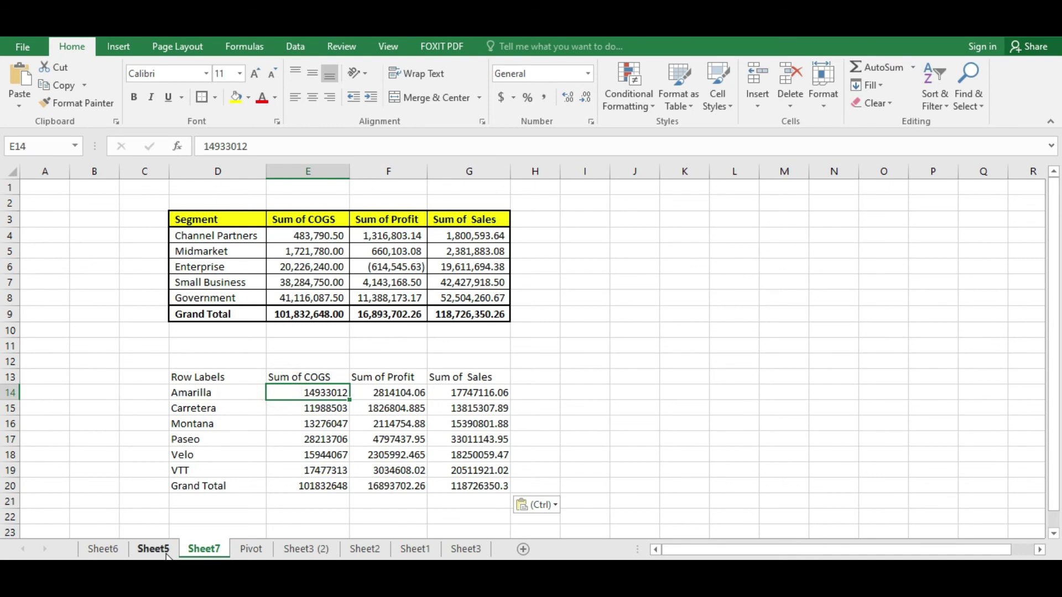
click(161, 551)
click(202, 550)
click(481, 376)
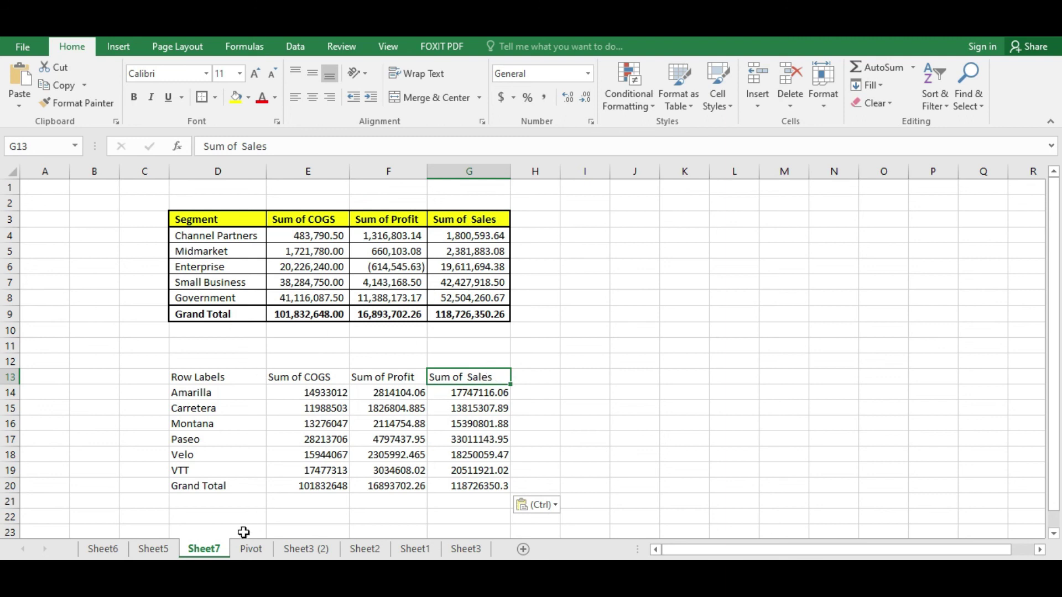
click(250, 549)
click(269, 277)
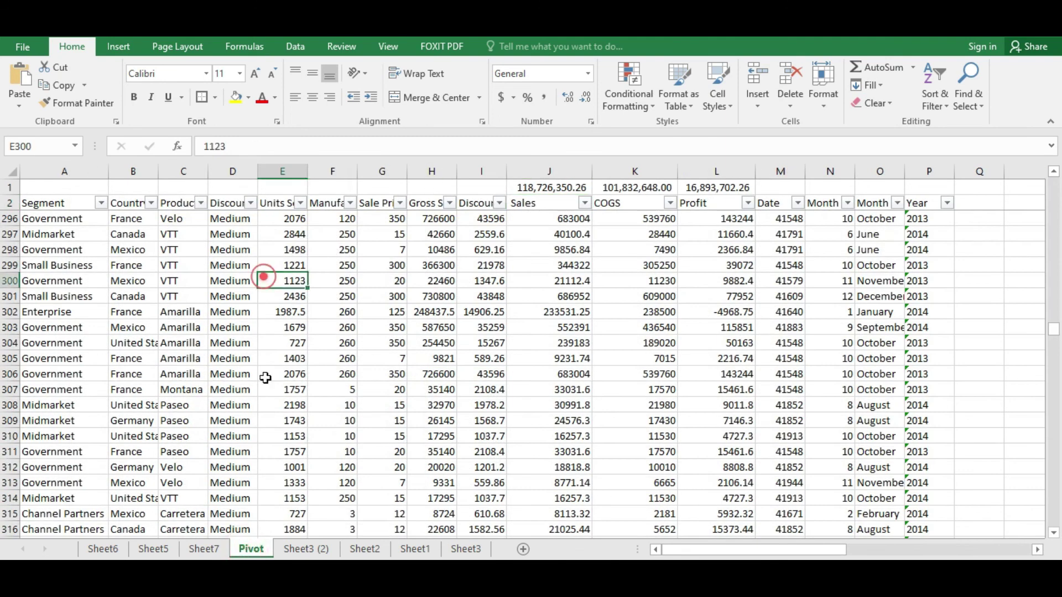
click(203, 550)
click(287, 267)
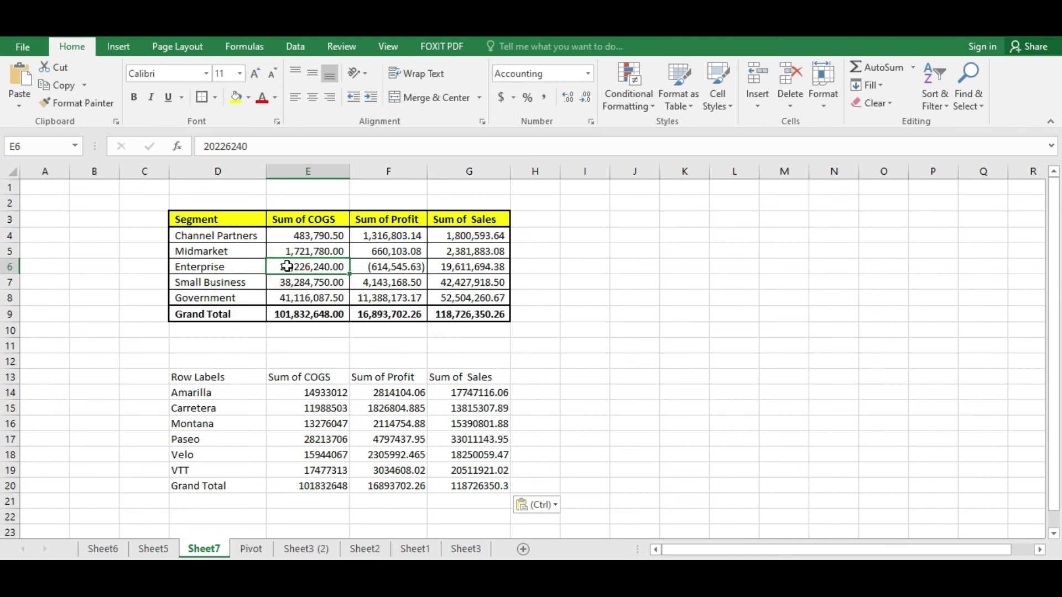